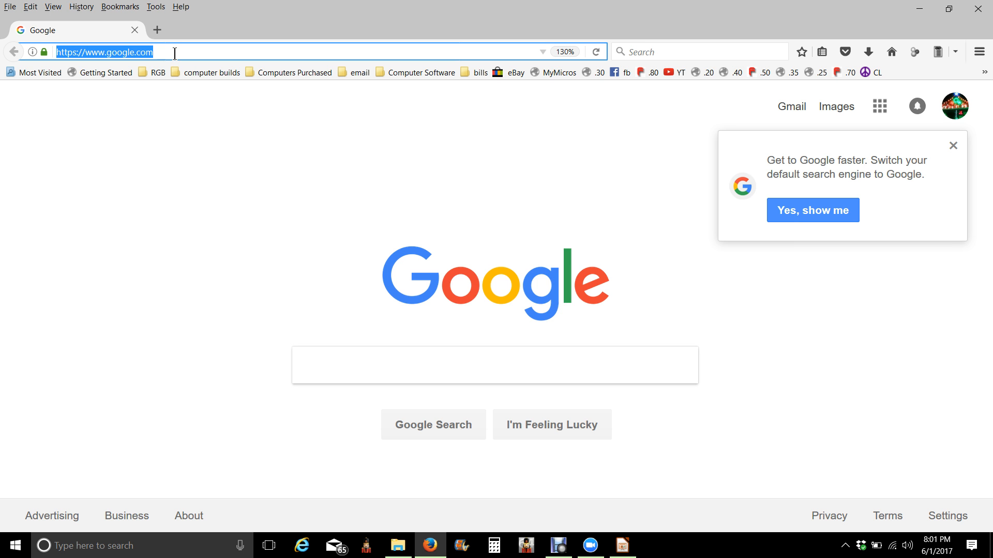
pyautogui.write('xlights.org/')
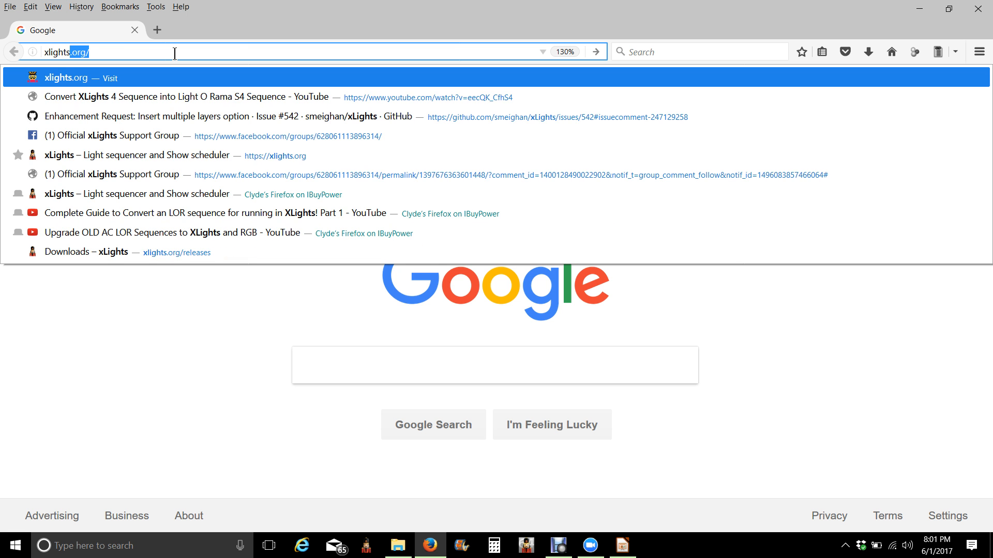
pyautogui.press('Down')
pyautogui.press('Return')
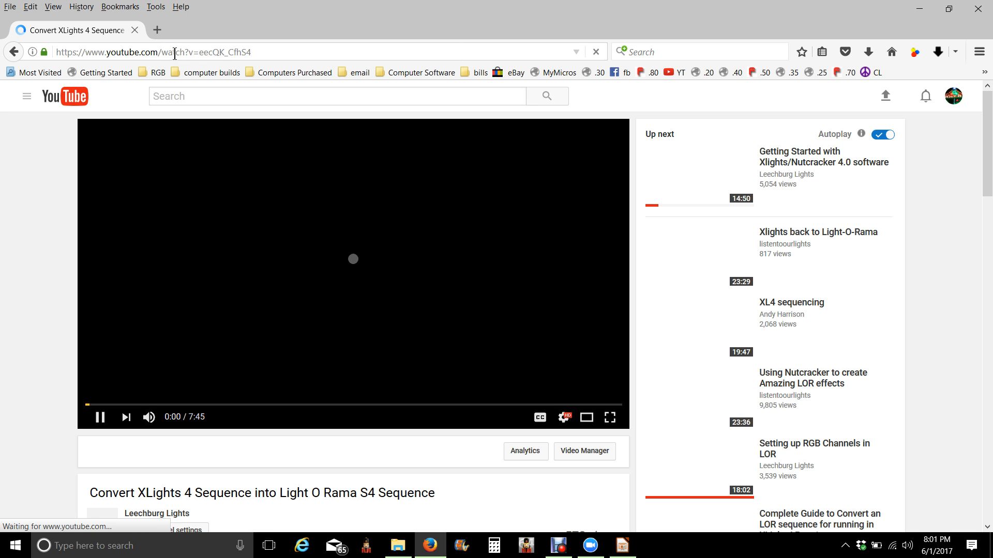
# Open the website xlights.org in the browser.
pyautogui.click(175, 52)
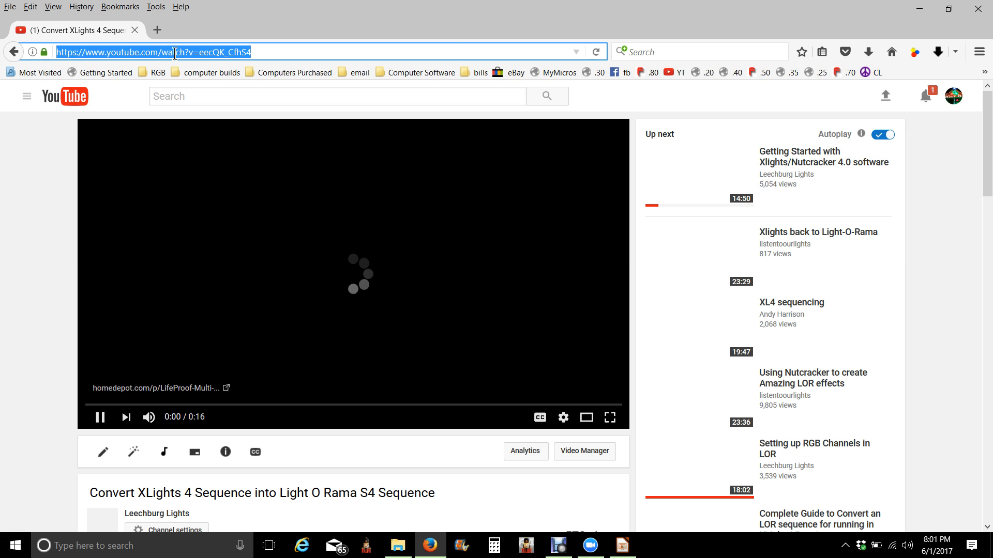
pyautogui.write('xlights.org')
pyautogui.press('Return')
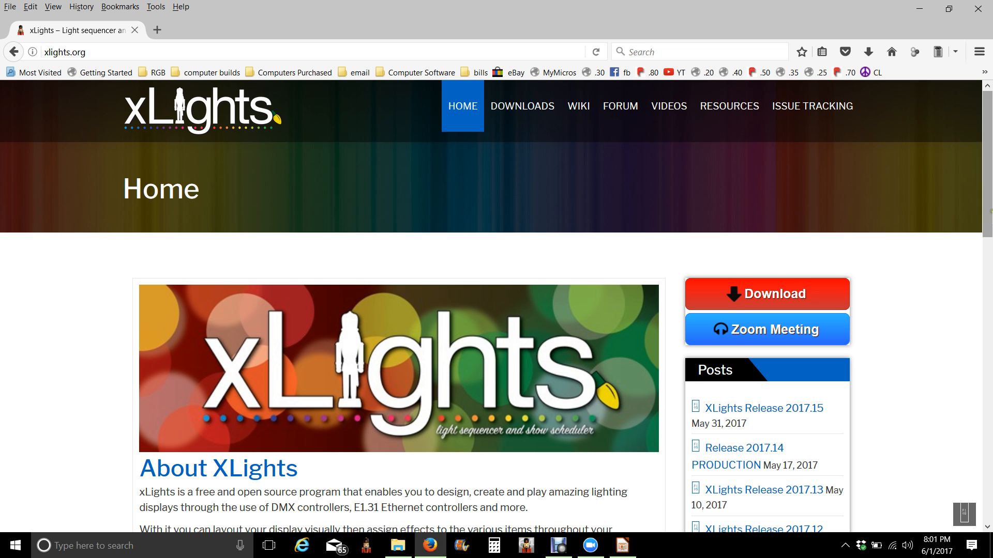
# Download the most recent production xLights 64bit 2017.14 installer for Windows from the site's download page.
pyautogui.moveTo(987, 221); pyautogui.dragTo(988, 244)
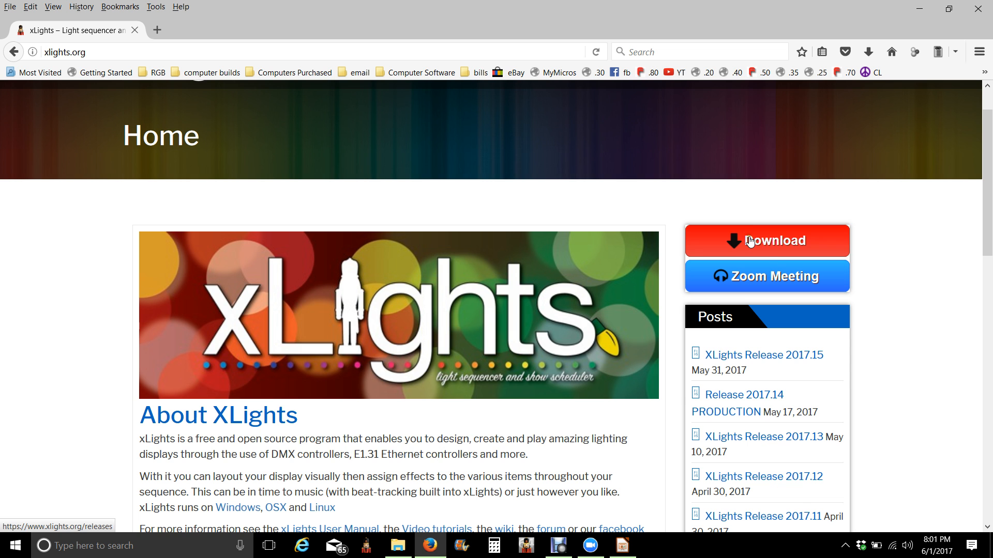
pyautogui.click(750, 242)
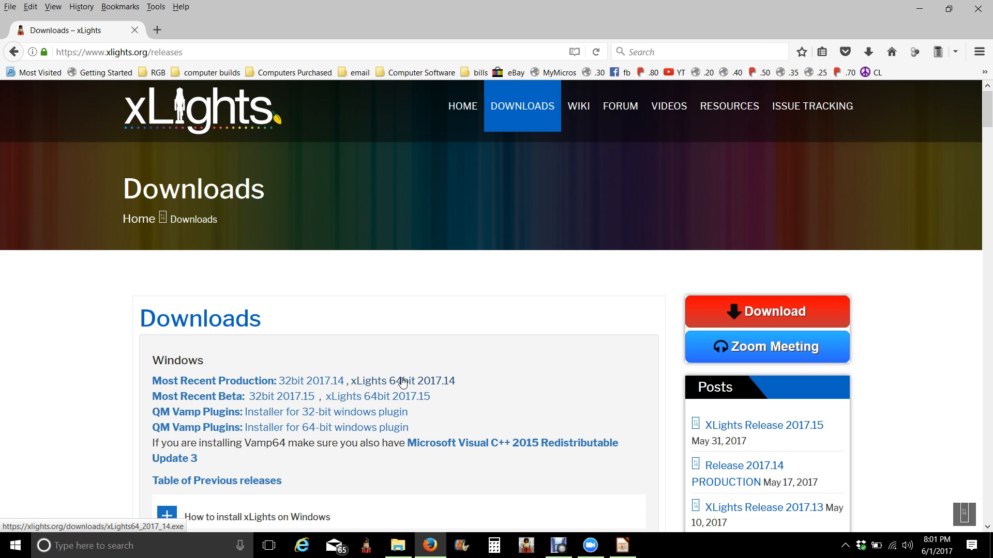
pyautogui.click(403, 383)
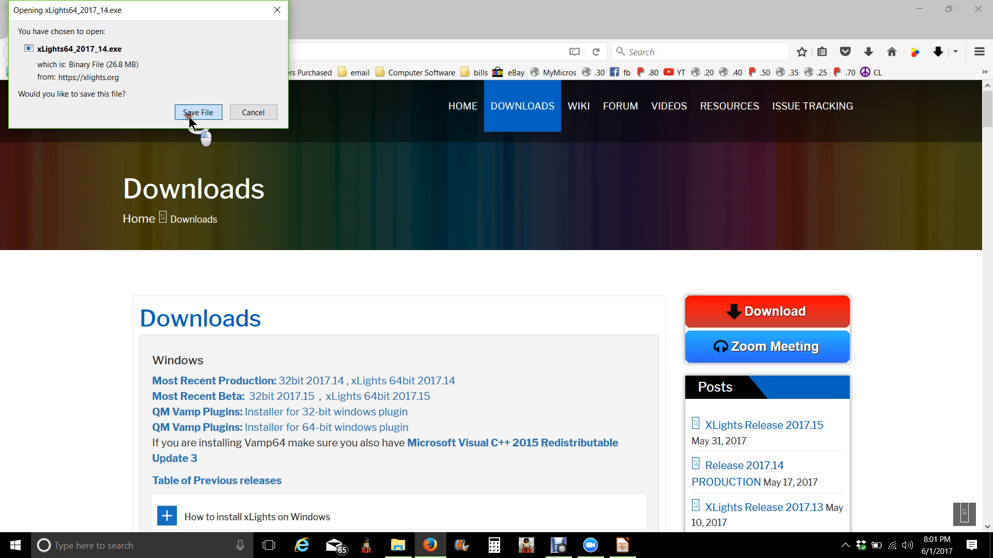
pyautogui.click(195, 115)
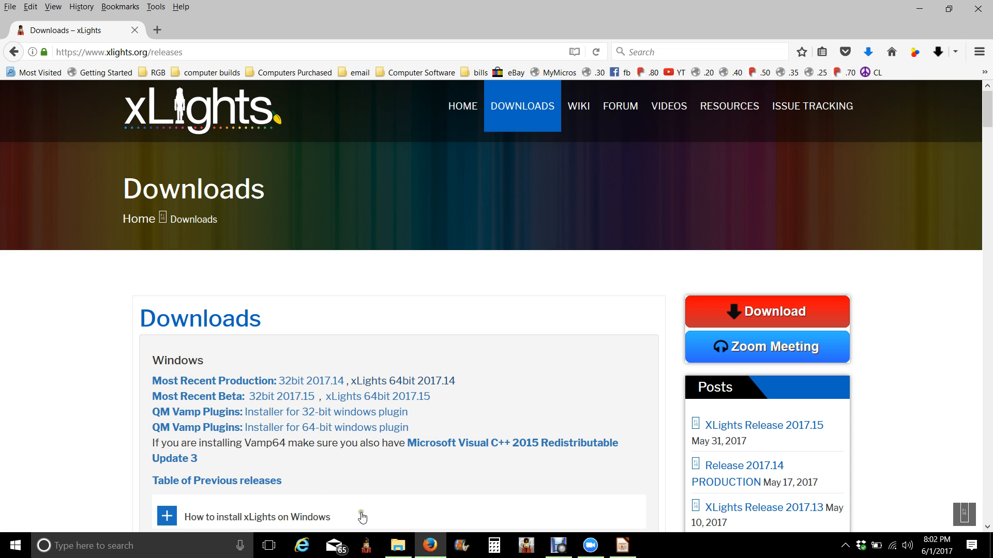
# Open File Explorer at the Desktop folder and check the properties of the LENOVO (D:) drive.
pyautogui.rightClick(410, 549)
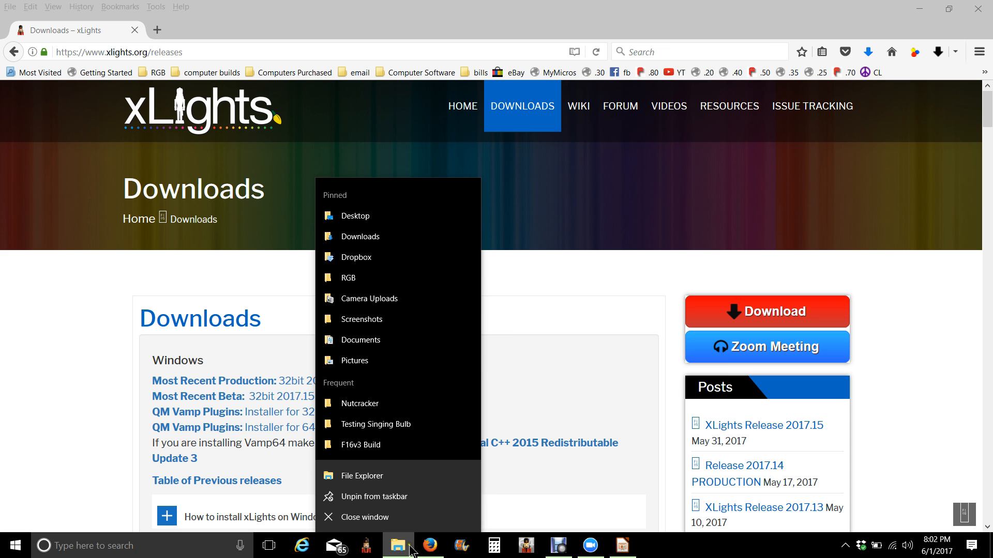
pyautogui.click(344, 222)
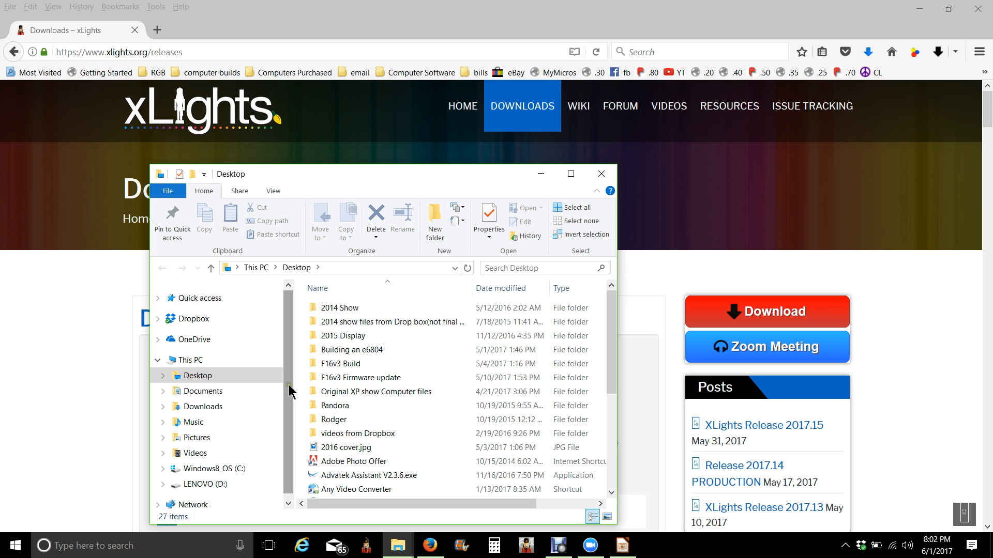
pyautogui.rightClick(195, 471)
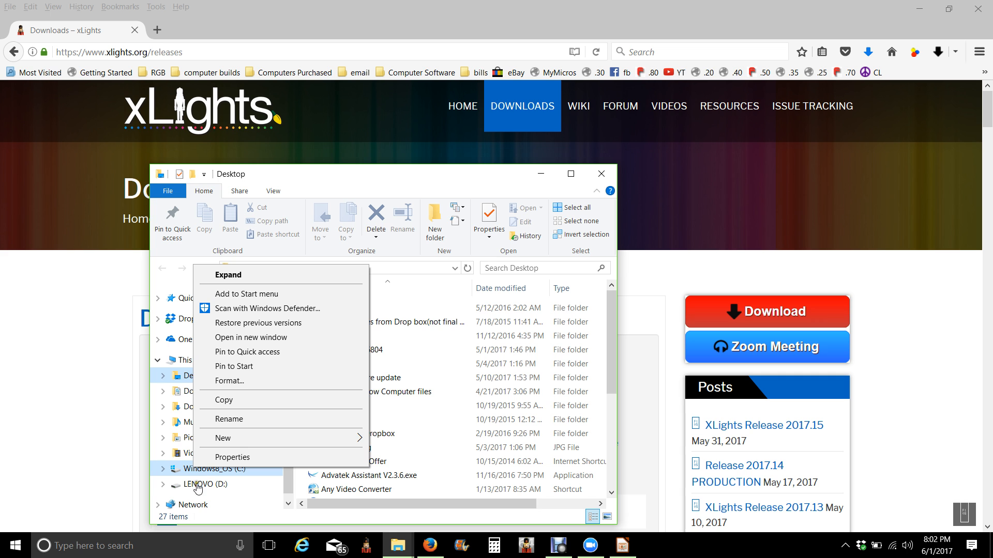
pyautogui.click(187, 484)
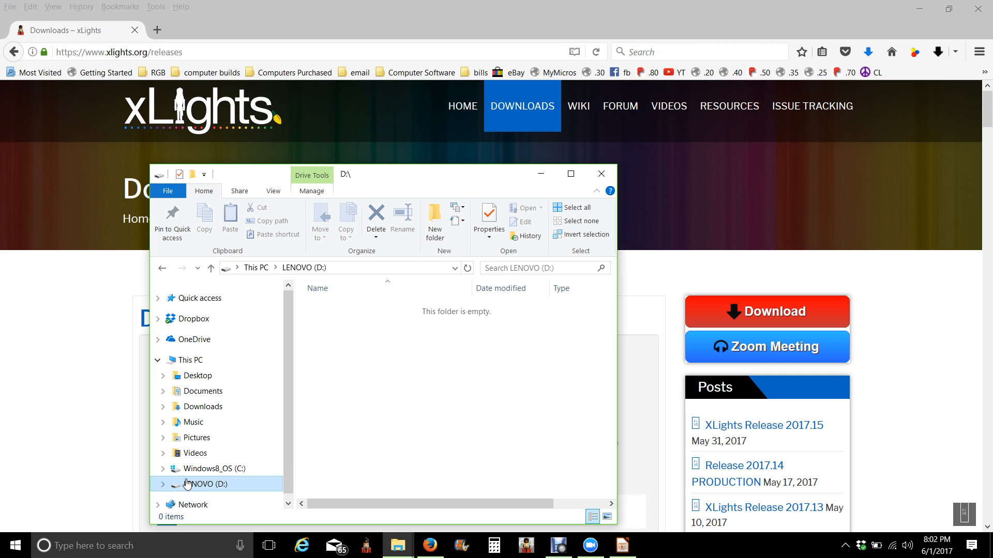
pyautogui.rightClick(187, 484)
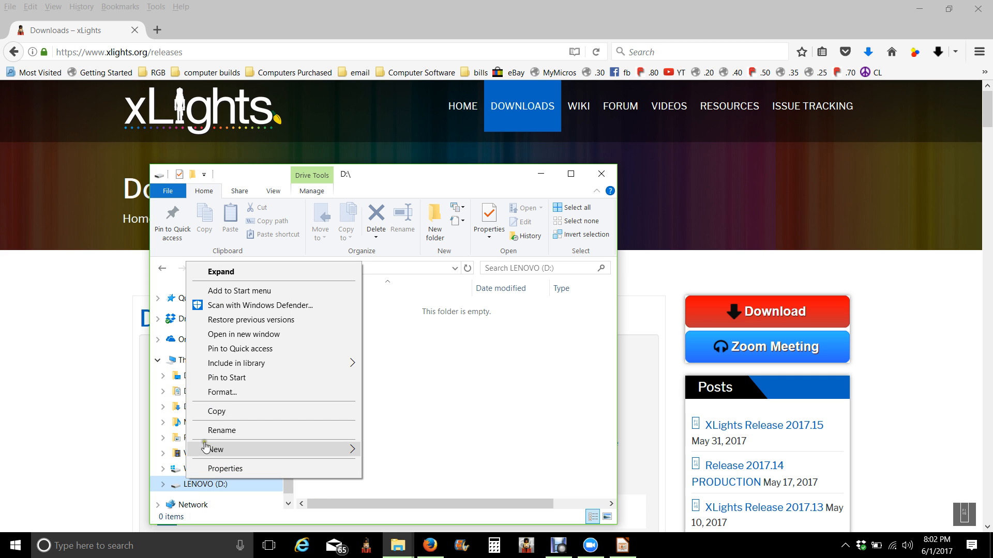
pyautogui.click(223, 469)
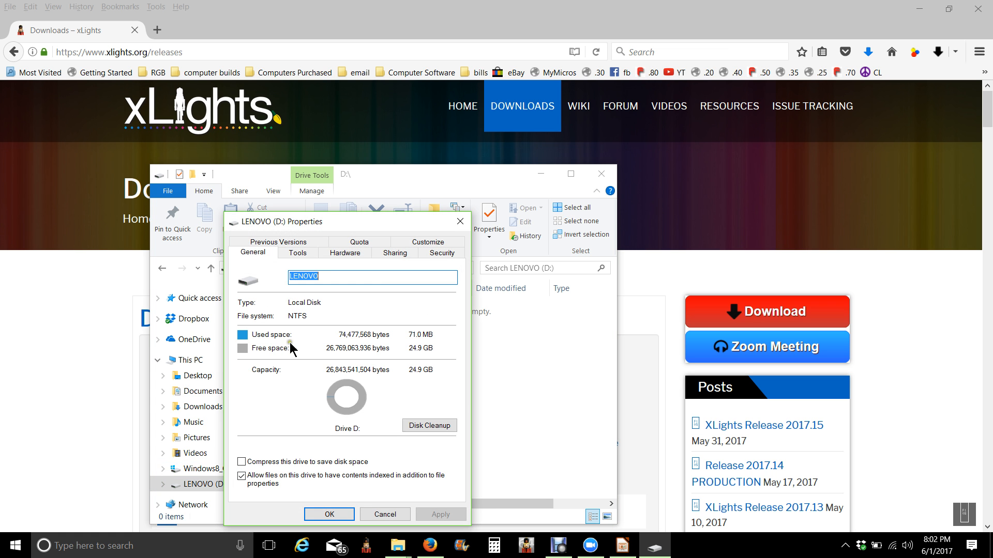
pyautogui.click(454, 219)
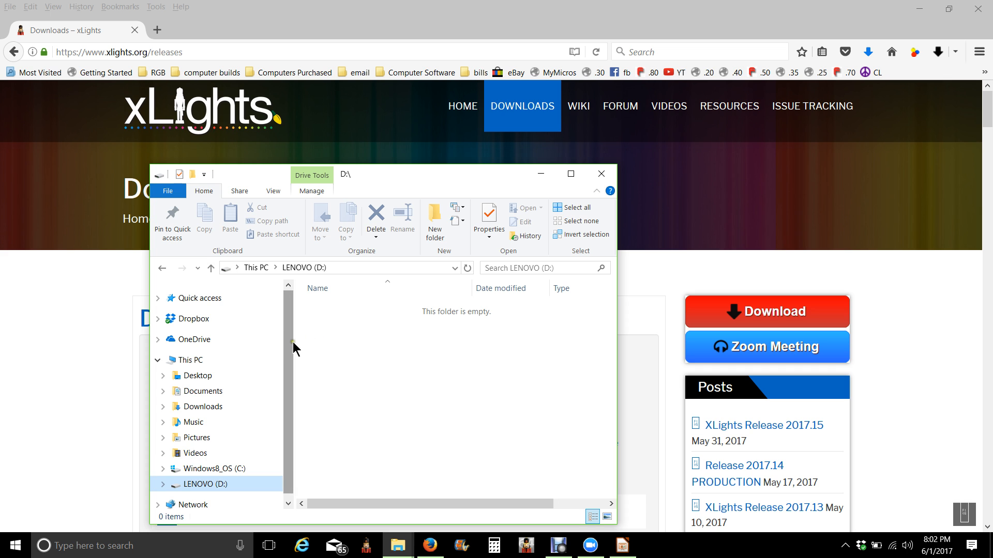
# View the system properties of This PC to check the system type, and close the system and File Explorer windows.
pyautogui.scroll(-1, 292, 348)
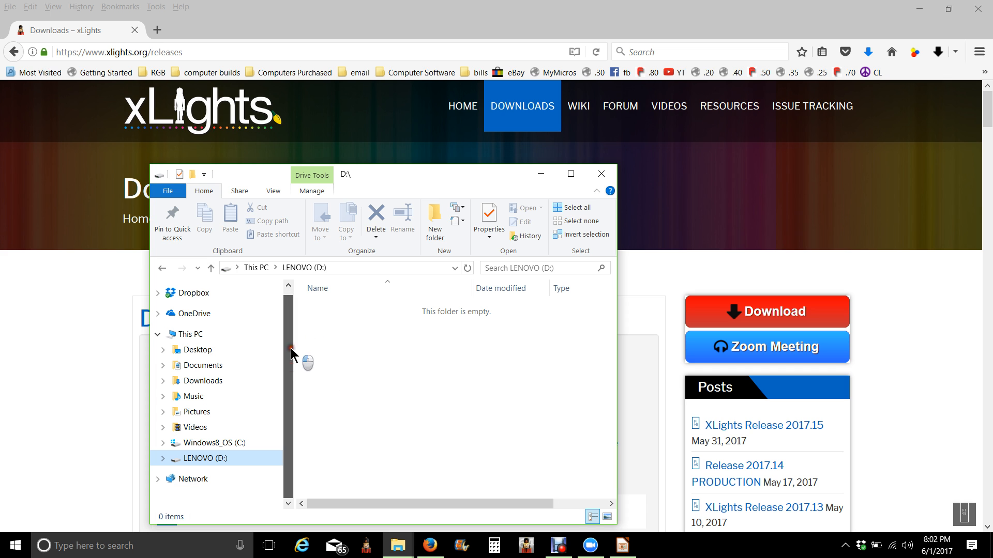
pyautogui.click(195, 334)
pyautogui.rightClick(195, 335)
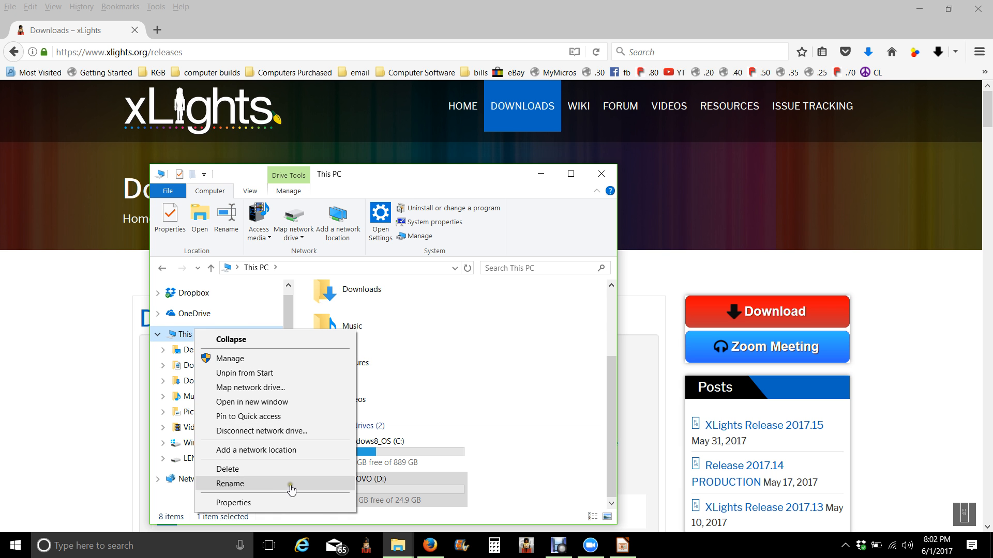
pyautogui.click(282, 503)
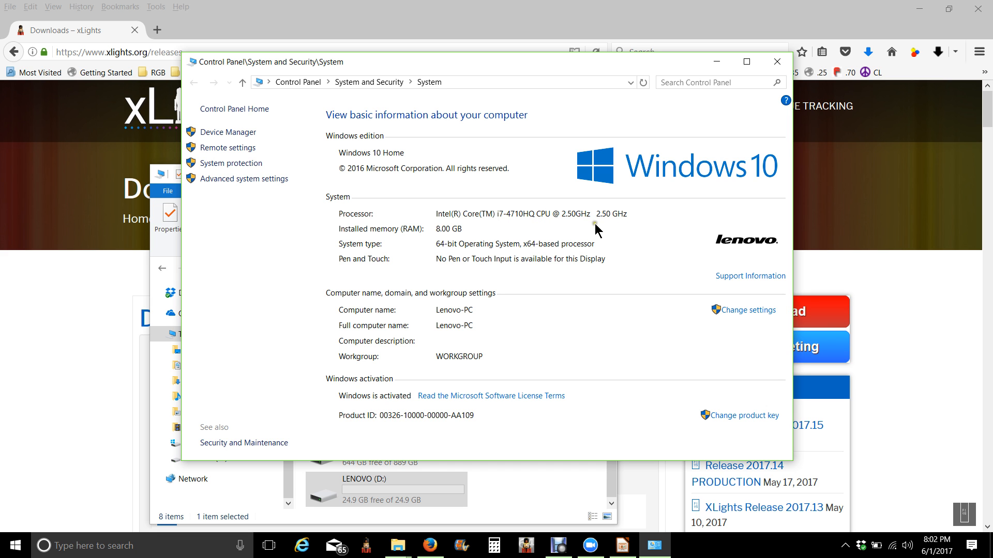
pyautogui.click(432, 242)
pyautogui.click(775, 63)
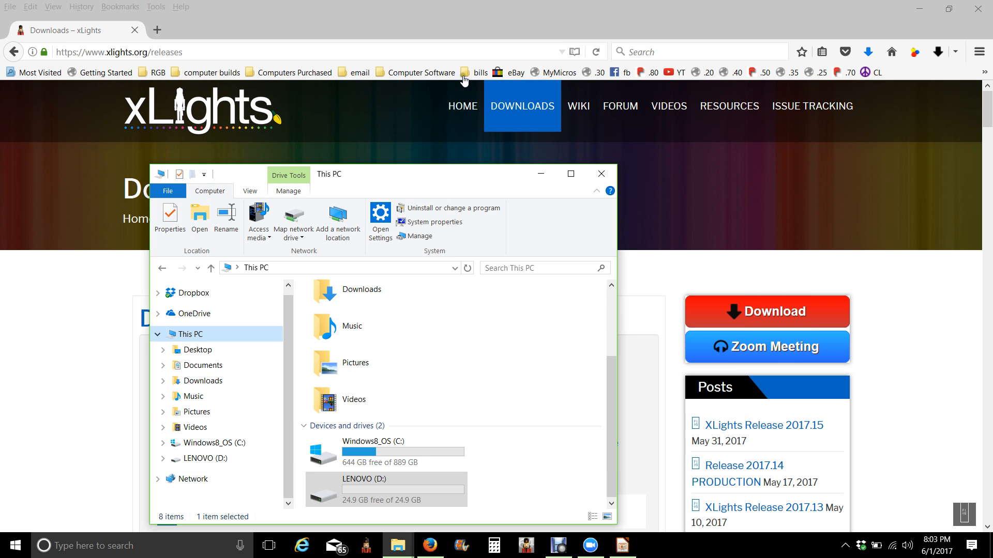
pyautogui.click(600, 175)
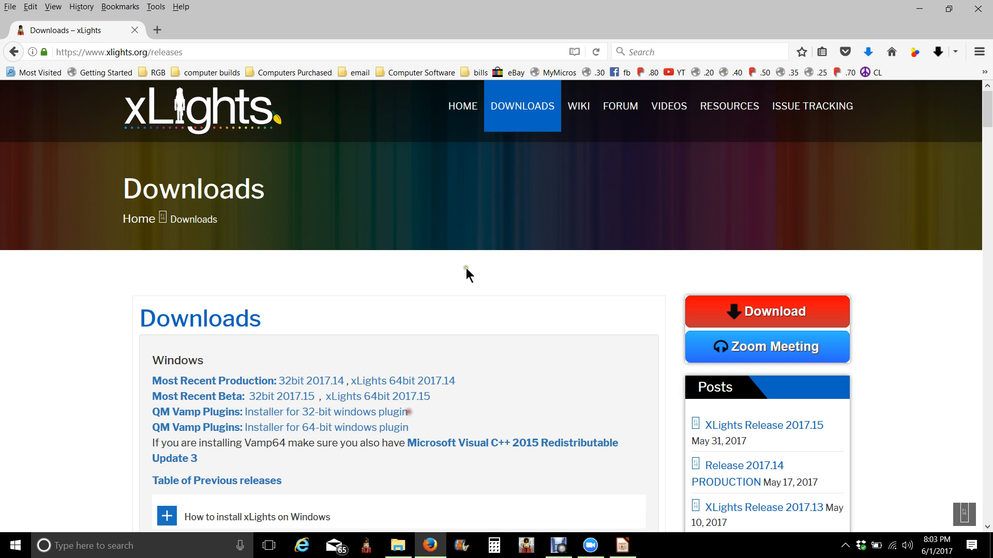
# Check the browser's download list and download the QM Vamp Plugins installer for 64-bit Windows.
pyautogui.click(869, 52)
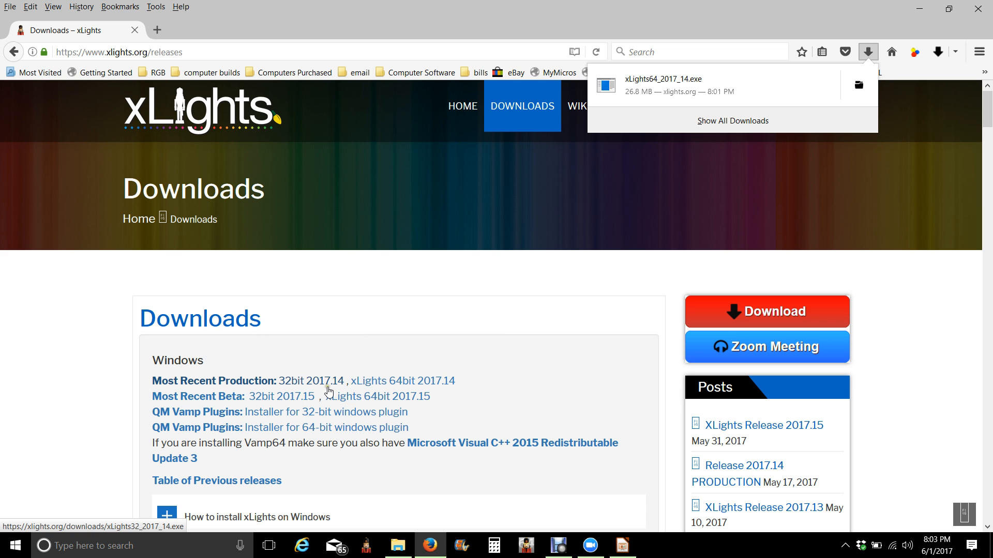
pyautogui.click(309, 429)
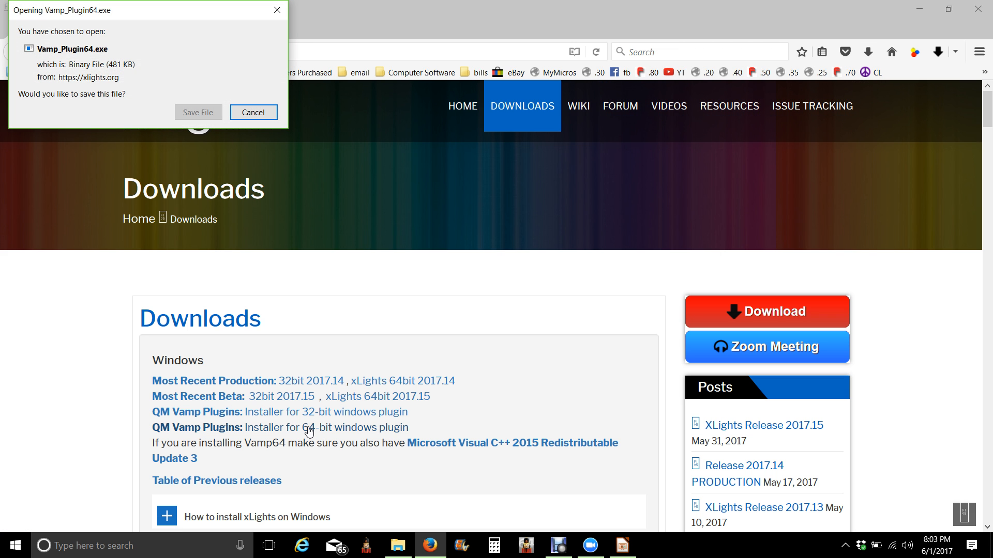
pyautogui.click(184, 115)
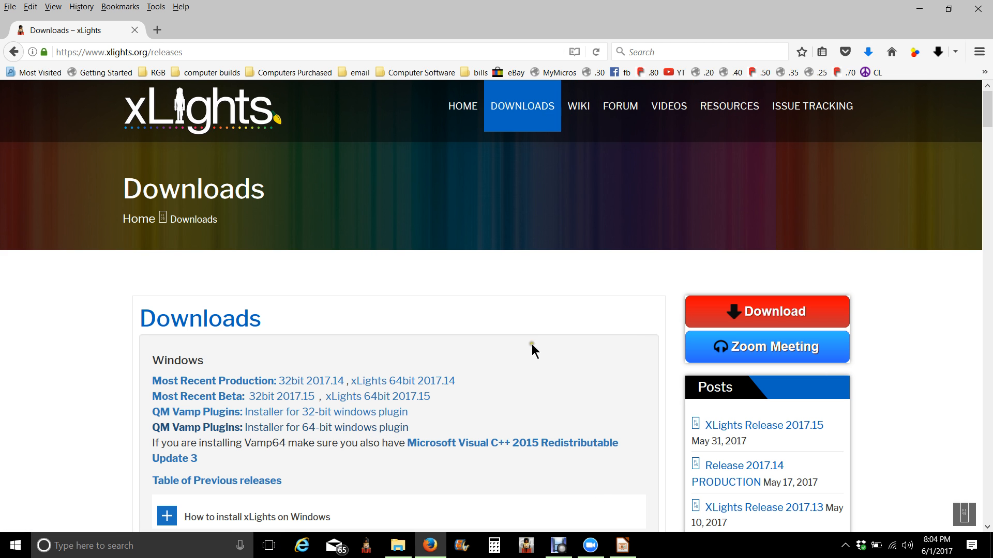
# Locate the downloaded xLights64_2017_14.exe in its containing folder and run it.
pyautogui.click(868, 52)
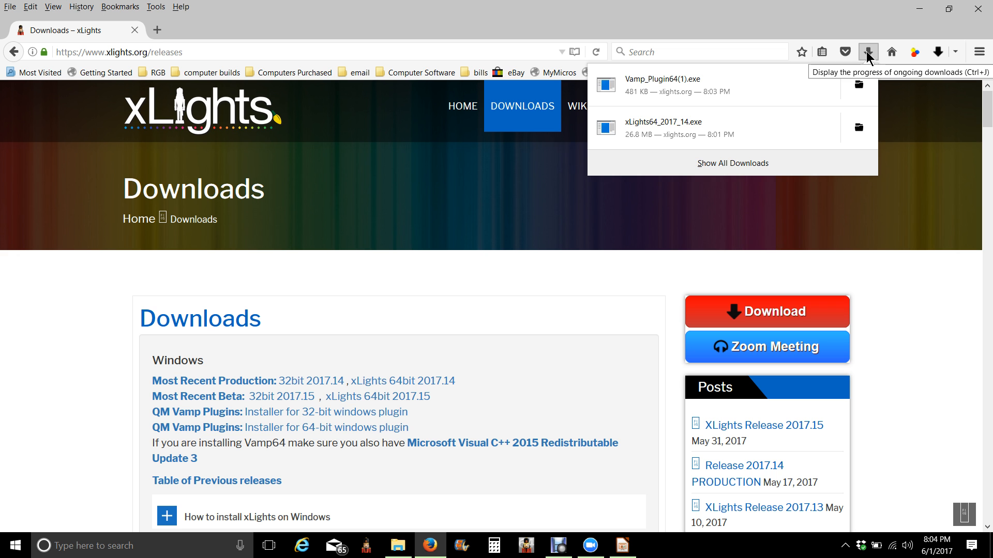
pyautogui.click(860, 128)
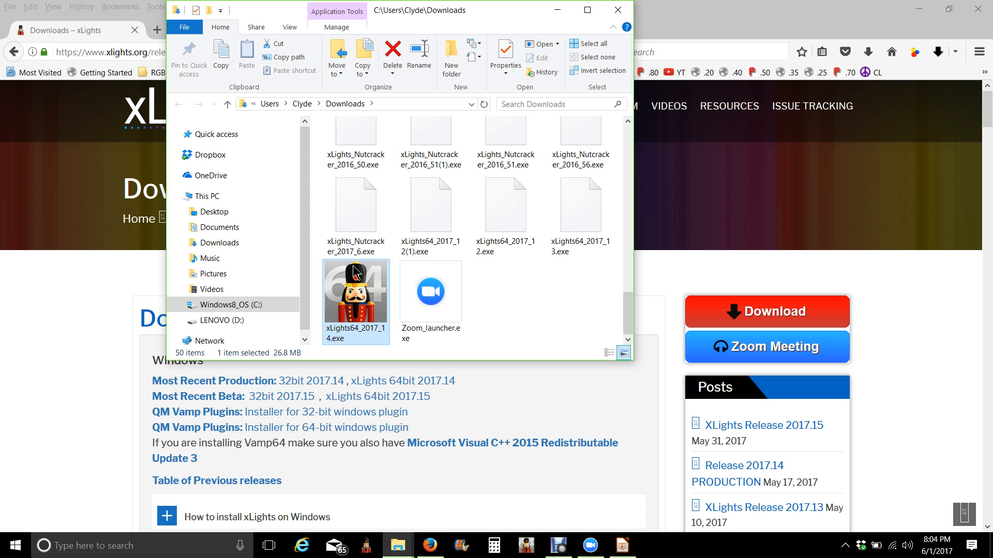
pyautogui.doubleClick(344, 306)
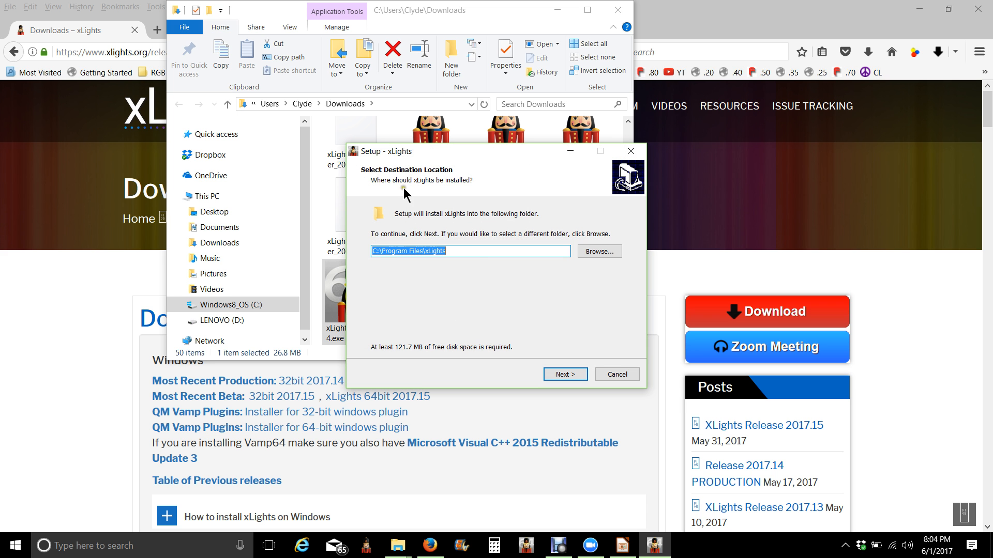
# Install xLights into C:\Program Files\xLights with a desktop shortcut, and finish setup with View README.txt and Launch application enabled.
pyautogui.click(565, 373)
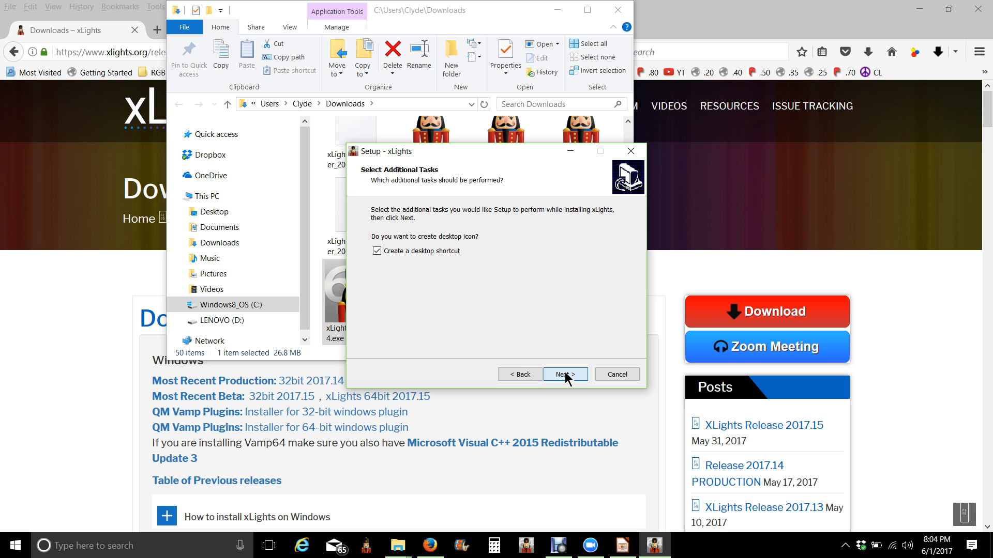
pyautogui.click(565, 374)
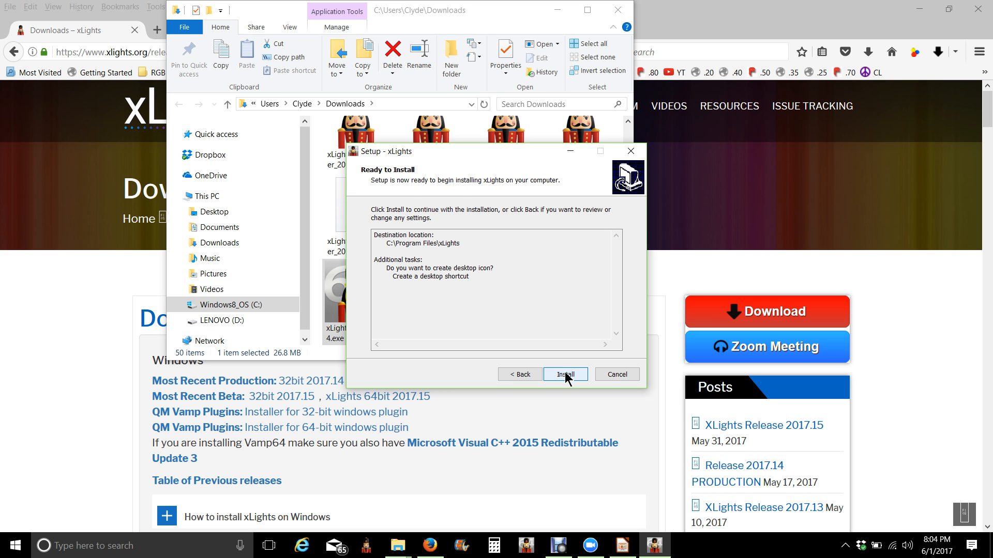
pyautogui.click(558, 379)
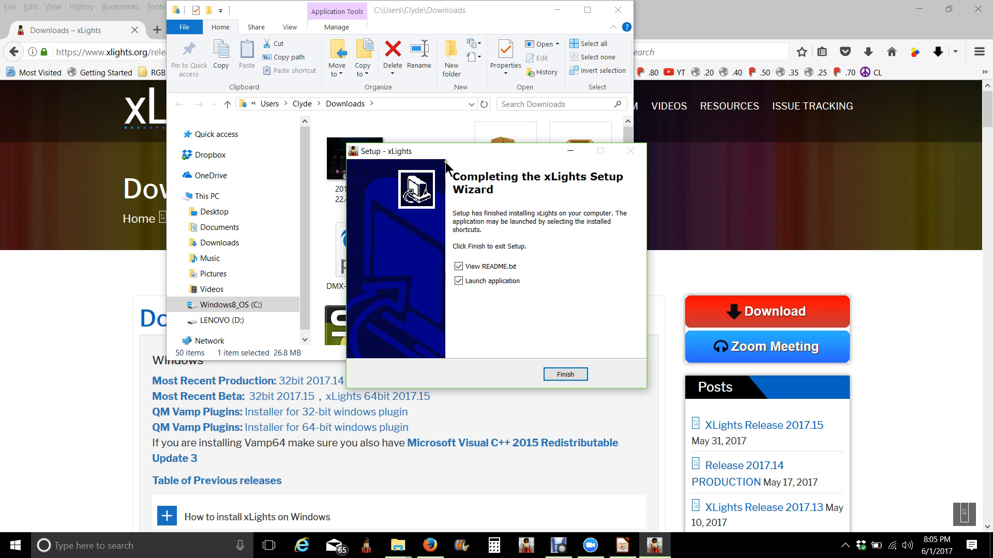
pyautogui.click(558, 375)
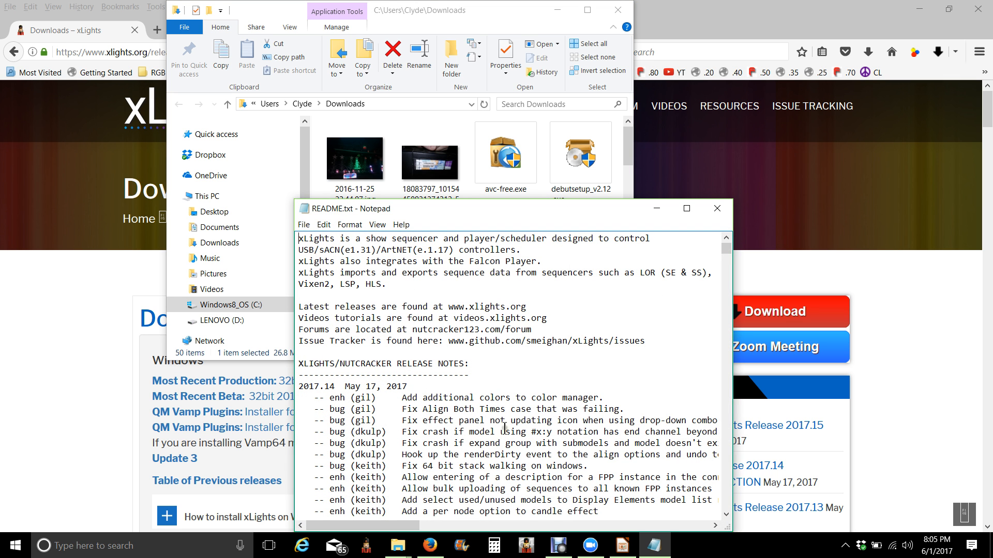
# Switch to the running xLights application, leaving the README, browser and File Explorer windows behind it.
pyautogui.click(538, 545)
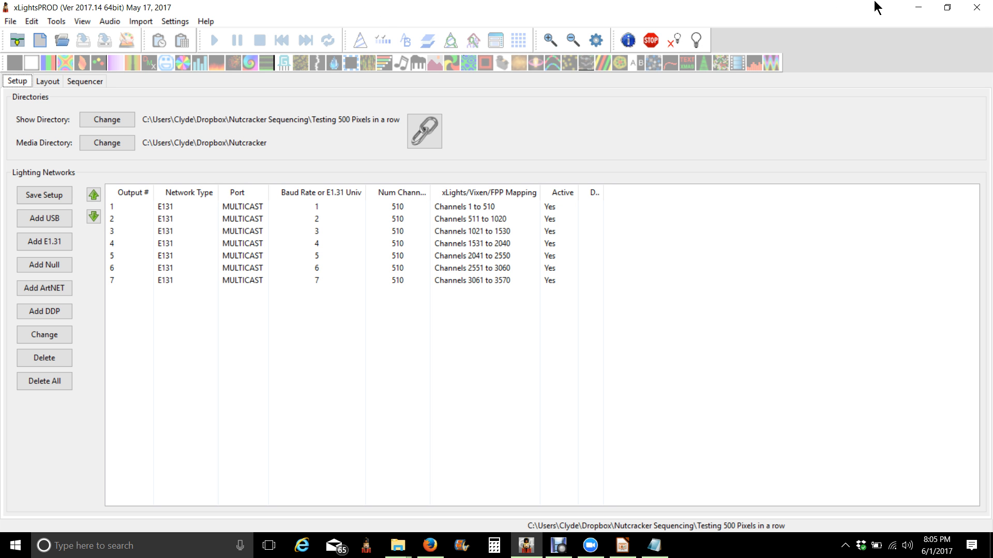
pyautogui.click(919, 9)
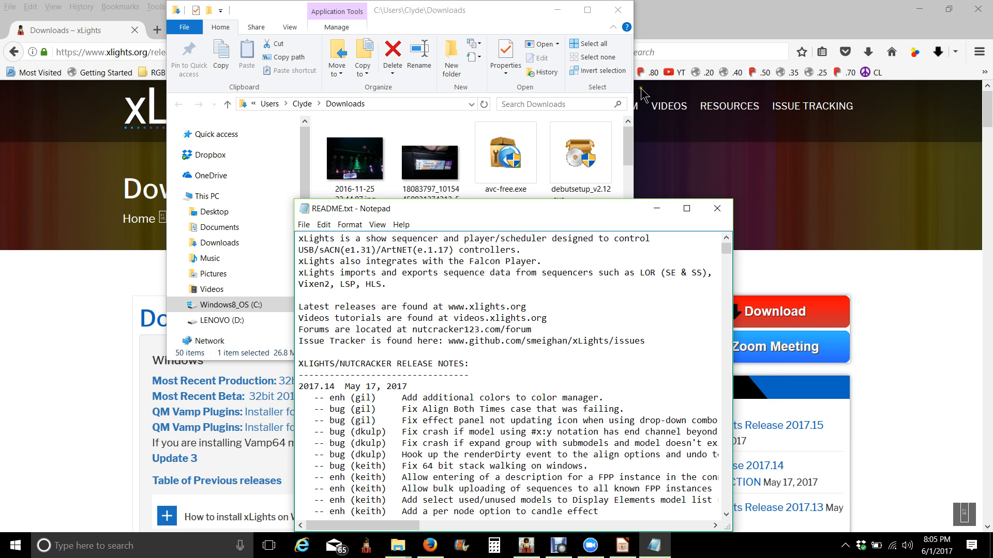
pyautogui.click(78, 311)
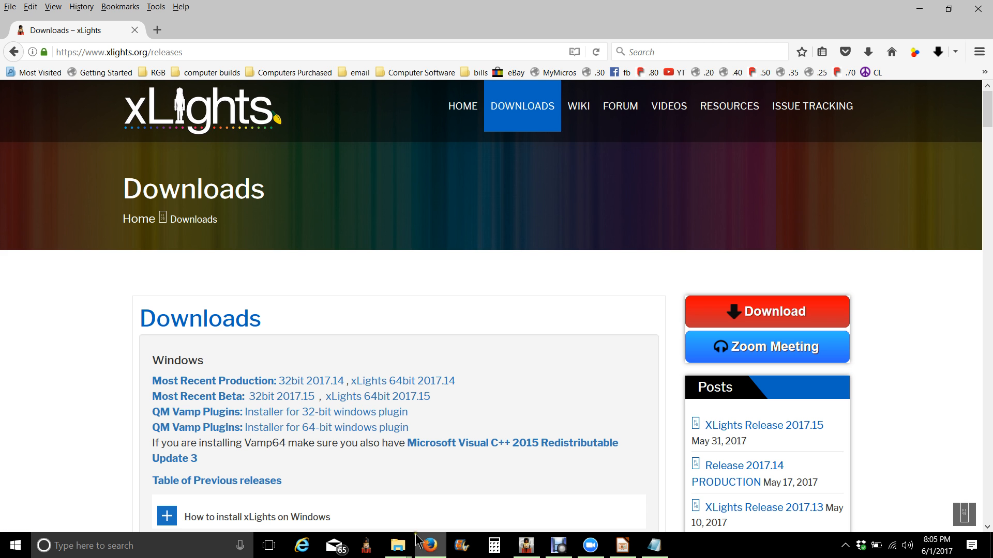
pyautogui.click(399, 545)
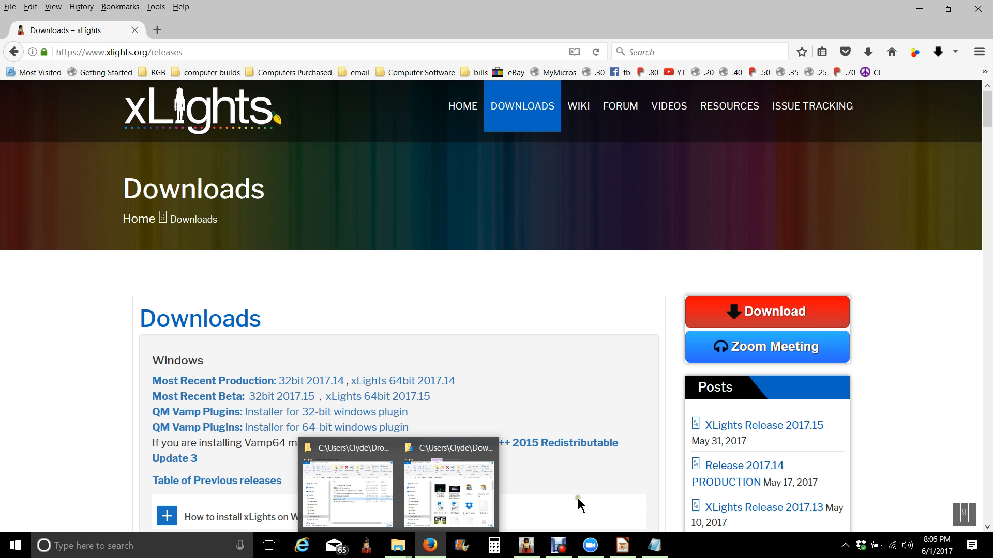
pyautogui.click(527, 546)
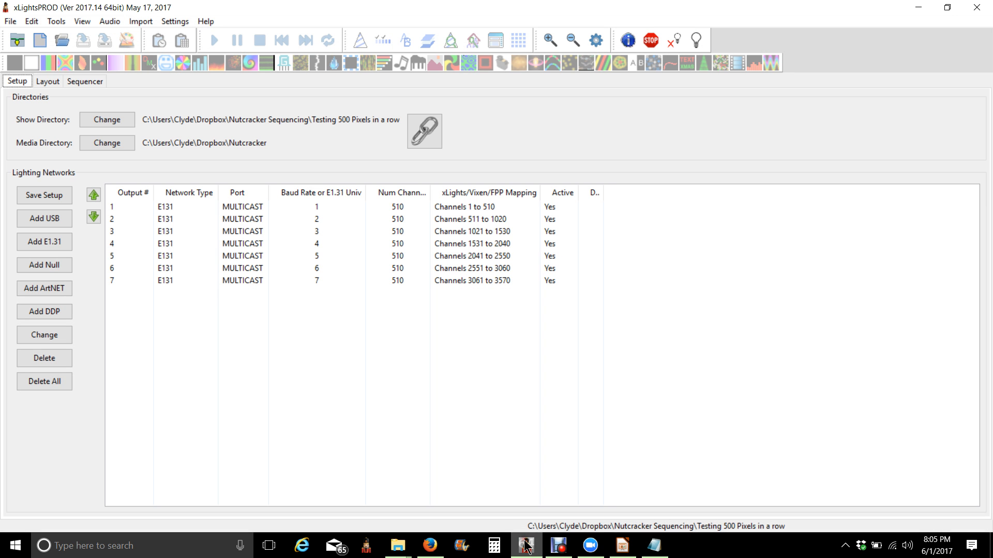
# Switch to the browser, launch the downloaded Vamp_Plugin64(1).exe and allow it to run despite the Windows SmartScreen block.
pyautogui.click(330, 312)
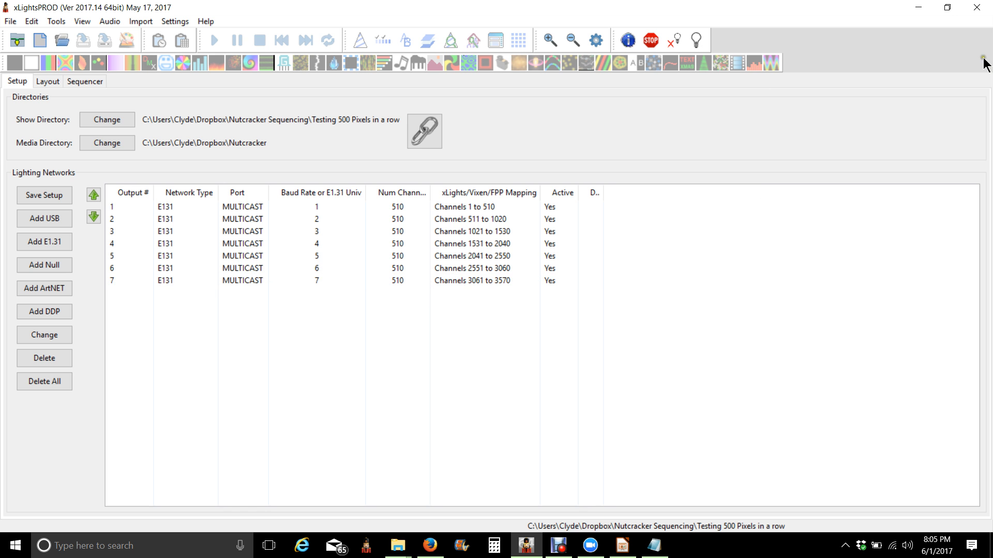
pyautogui.click(913, 7)
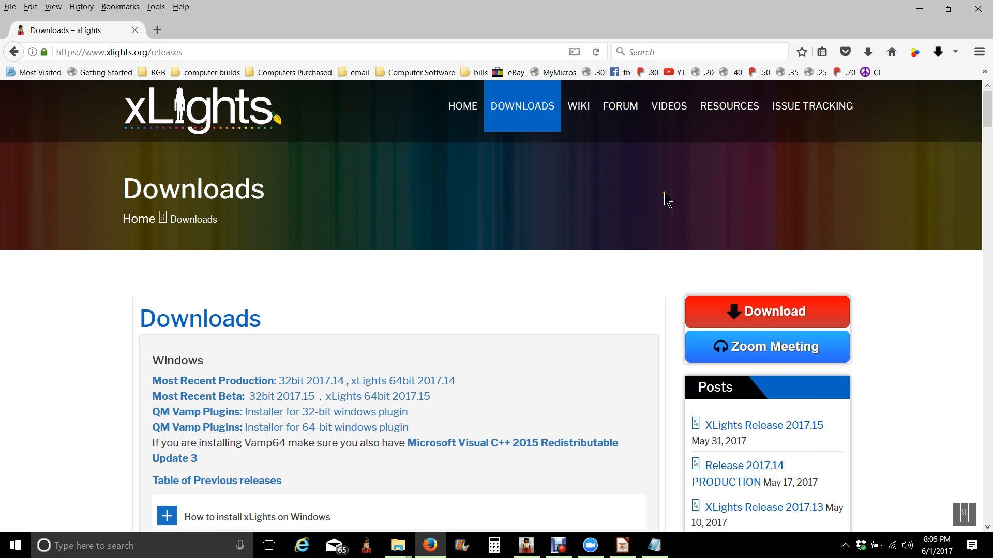
pyautogui.click(868, 52)
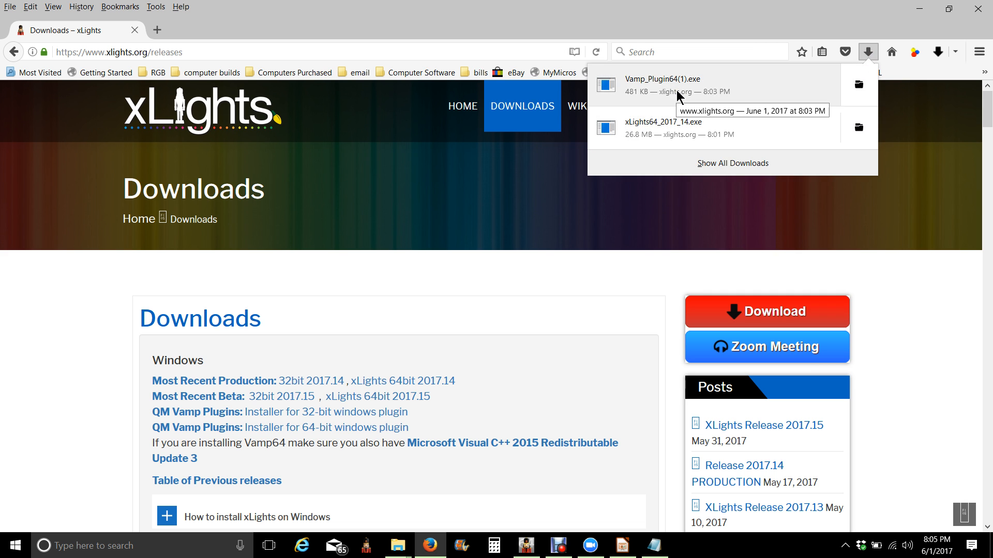
pyautogui.click(678, 95)
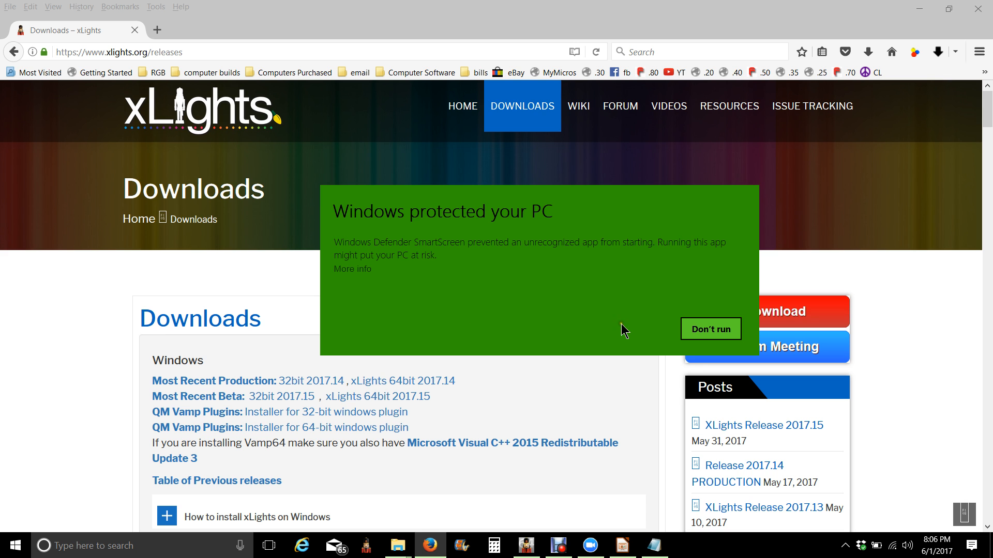
pyautogui.click(355, 270)
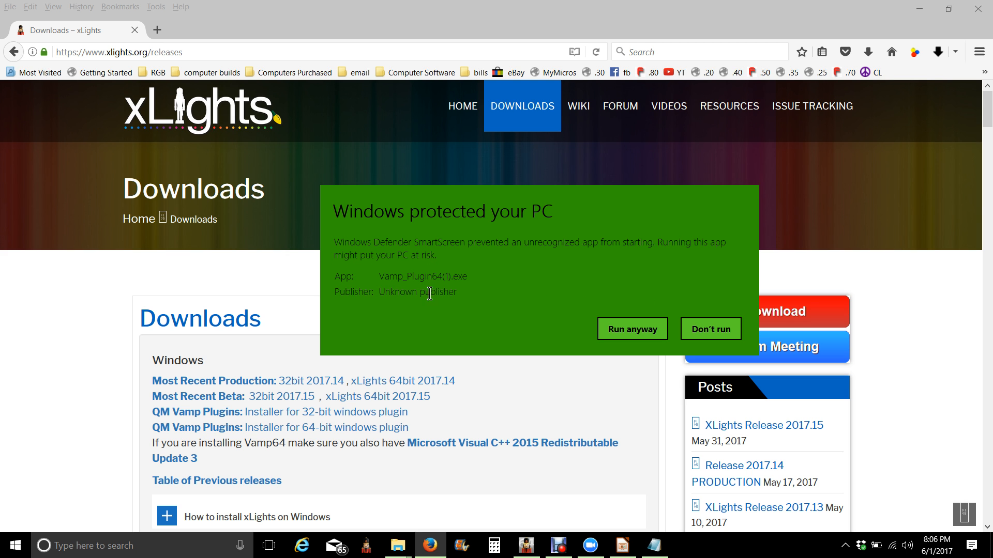
pyautogui.click(632, 333)
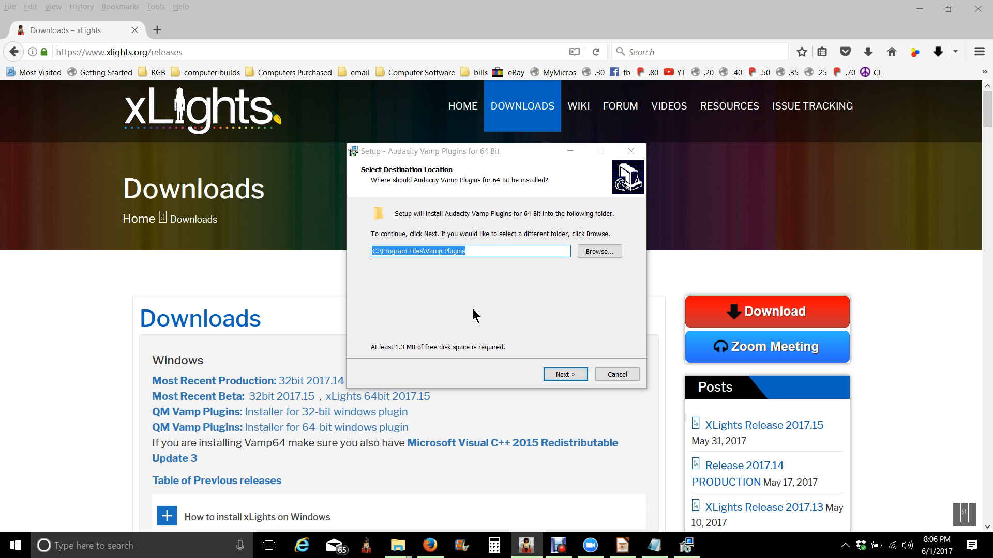
# Install Audacity Vamp Plugins for 64 Bit into the existing C:\Program Files\Vamp Plugins folder, using the Start Menu folder Vamp Plugins.
pyautogui.click(580, 376)
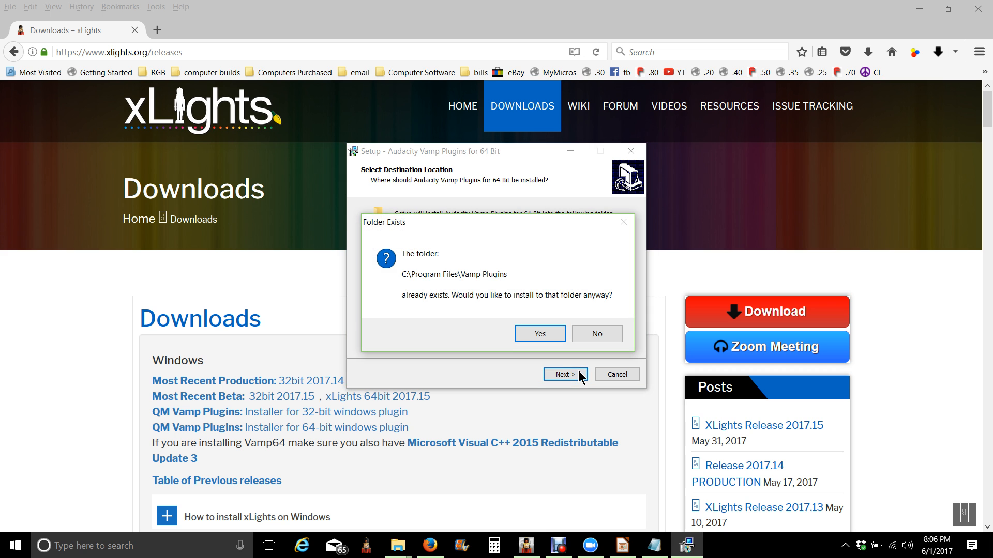
pyautogui.click(522, 333)
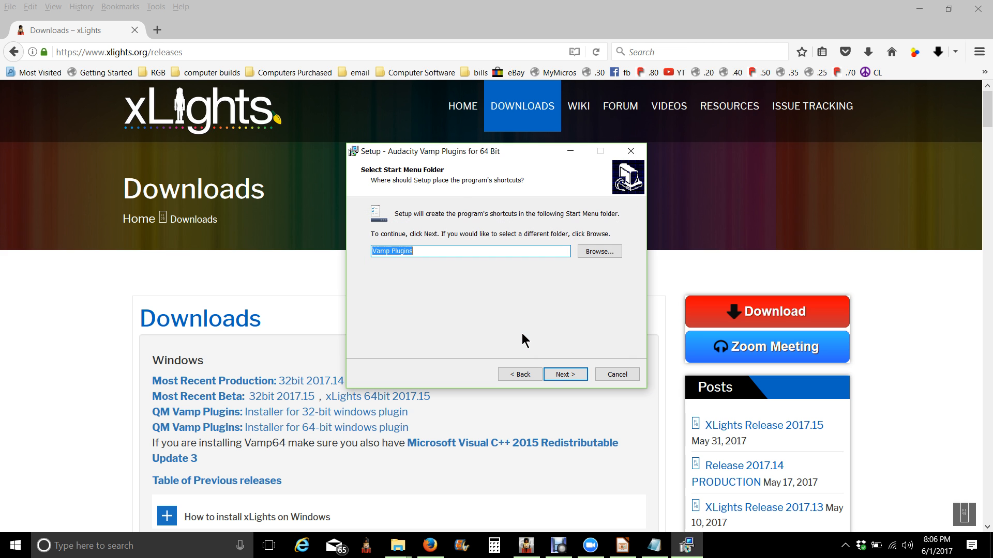
pyautogui.click(554, 377)
pyautogui.click(554, 377)
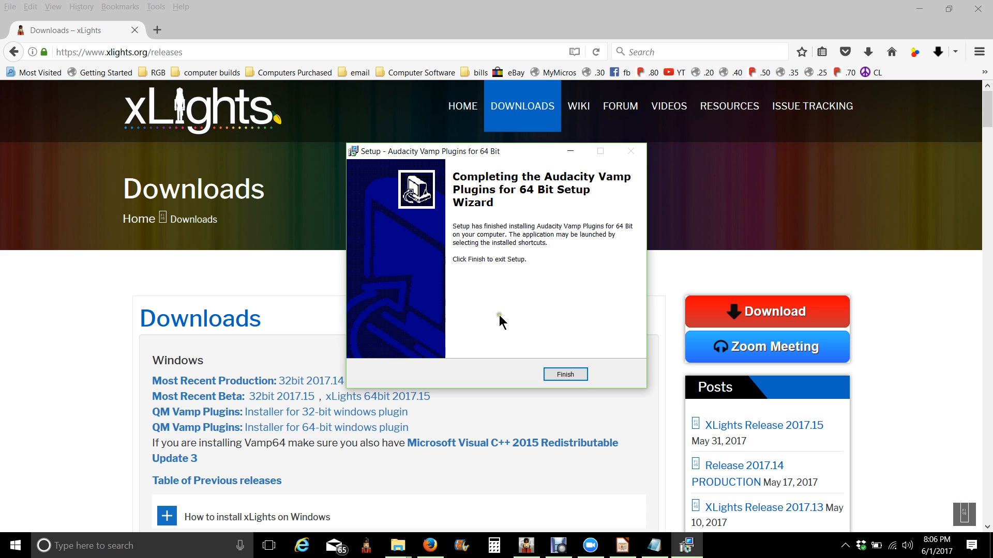
pyautogui.click(572, 379)
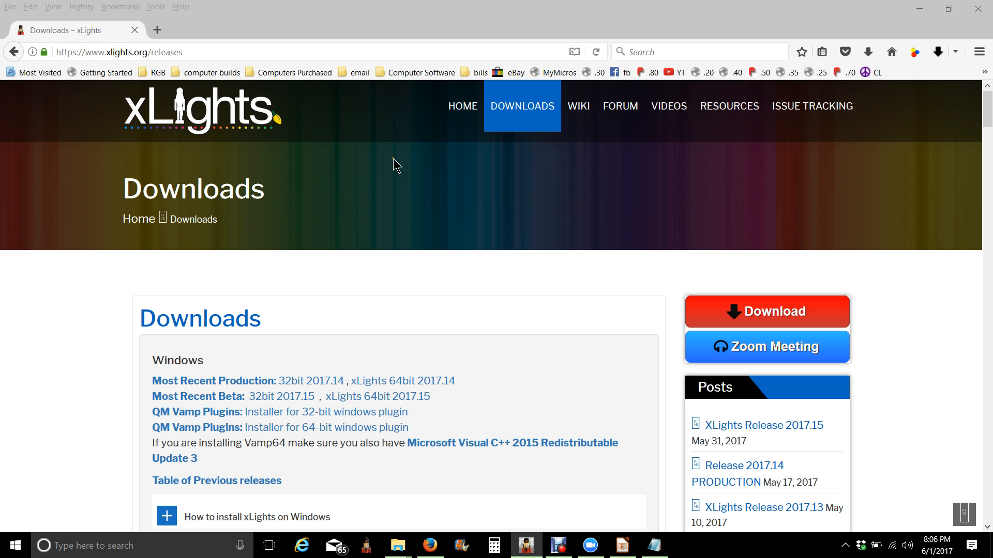
# Go to the xLights website's home page and open its PayPal donation page from the How To Donate section.
pyautogui.click(449, 110)
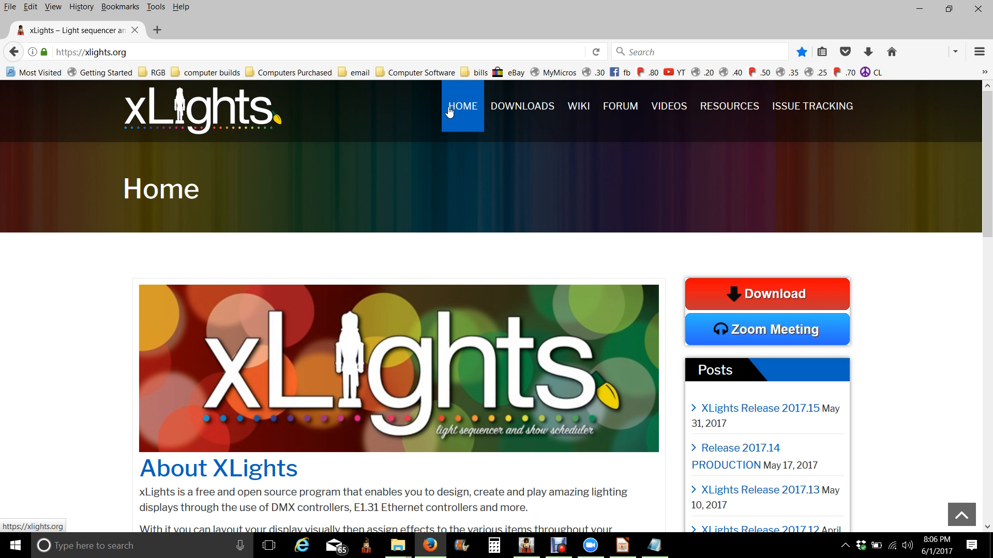
pyautogui.scroll(-6, 448, 109)
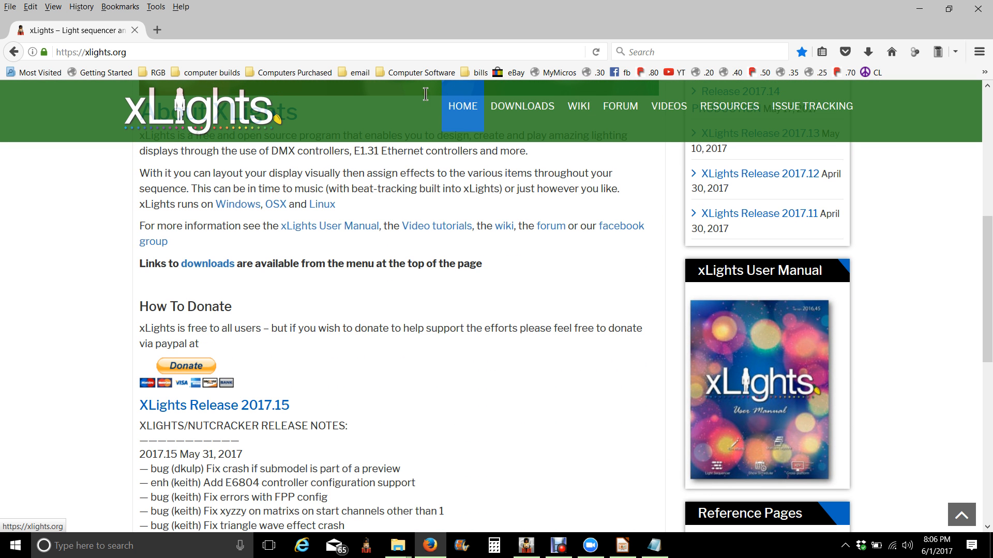
pyautogui.click(189, 365)
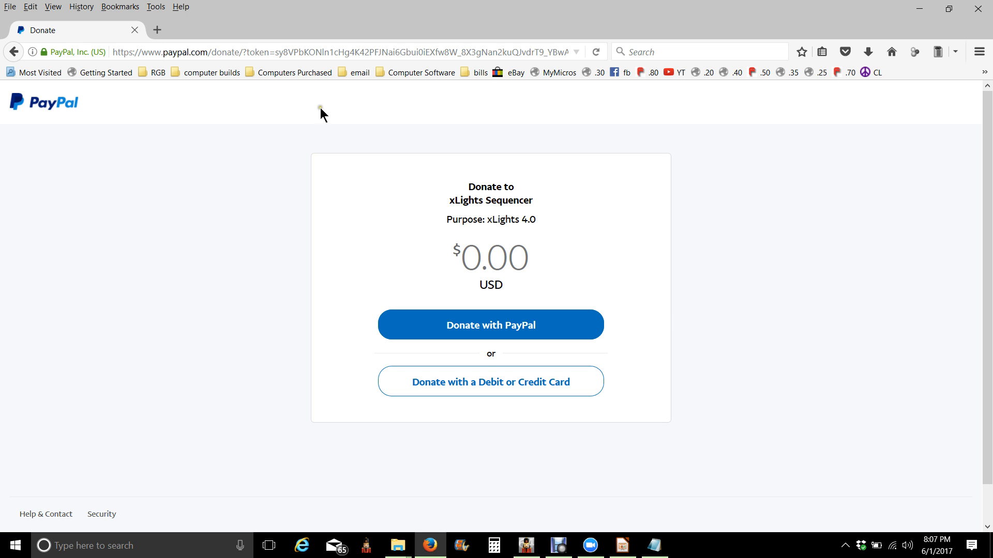
# Close the browser, the README.txt Notepad window and the Downloads folder, and bring the running xLights application to the front.
pyautogui.click(984, 15)
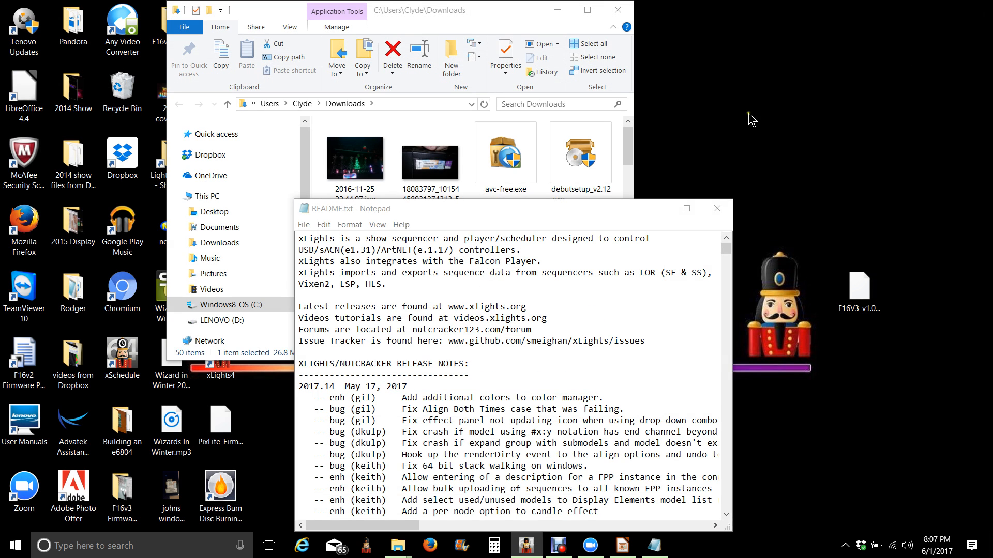
pyautogui.click(717, 209)
pyautogui.click(616, 10)
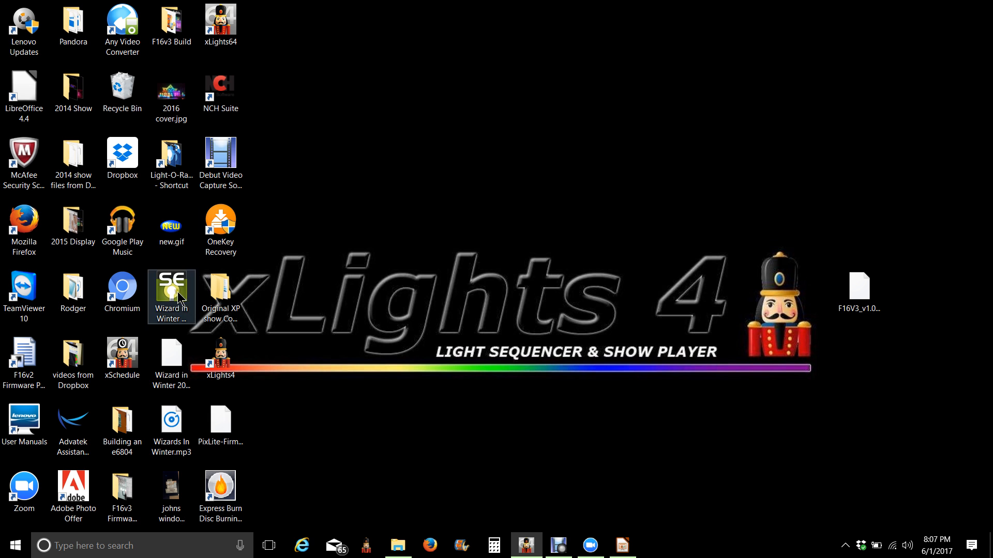
pyautogui.click(526, 546)
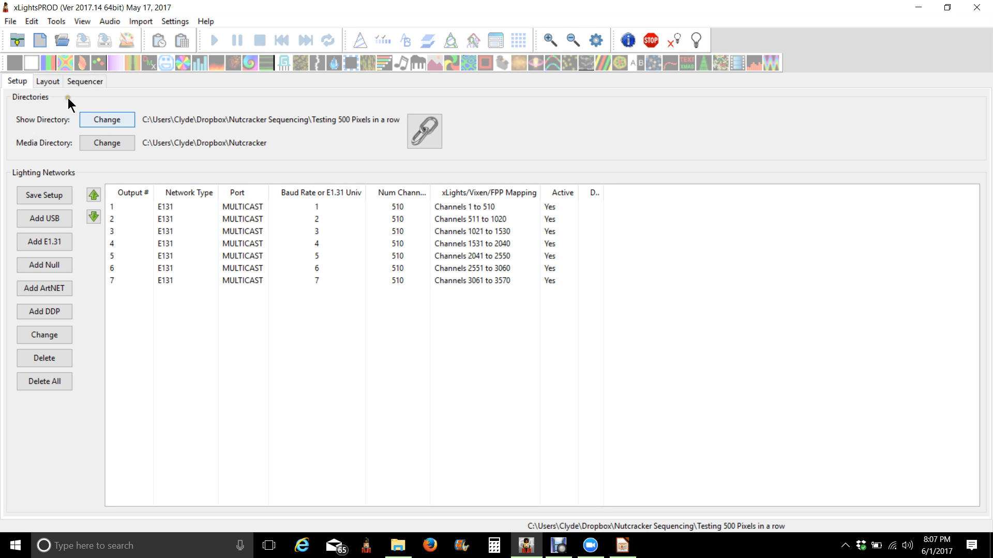
# Start a new musical sequence with the audio file 01-01- Sugar Plum Fairy Remix.mp3 and advance the wizard to the view selection.
pyautogui.click(44, 38)
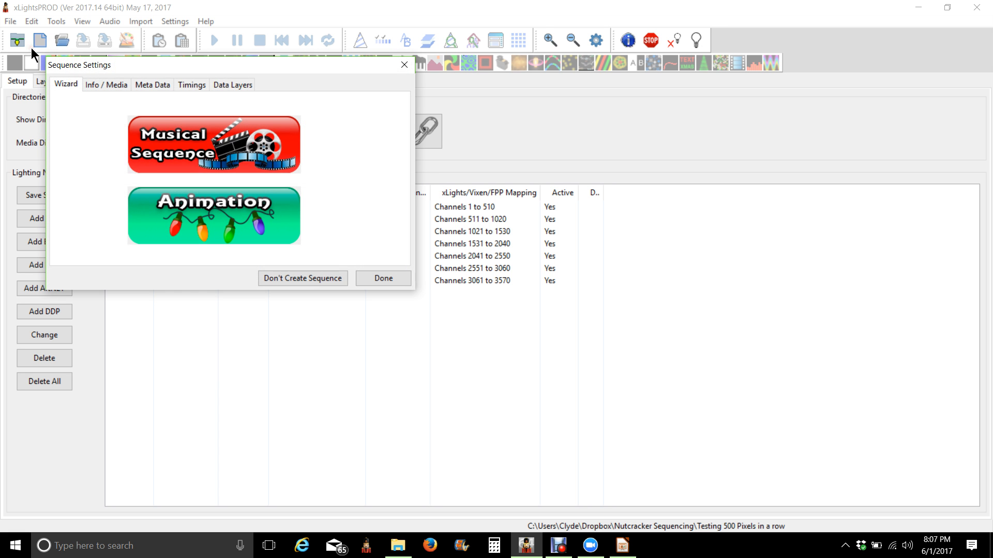
pyautogui.click(175, 110)
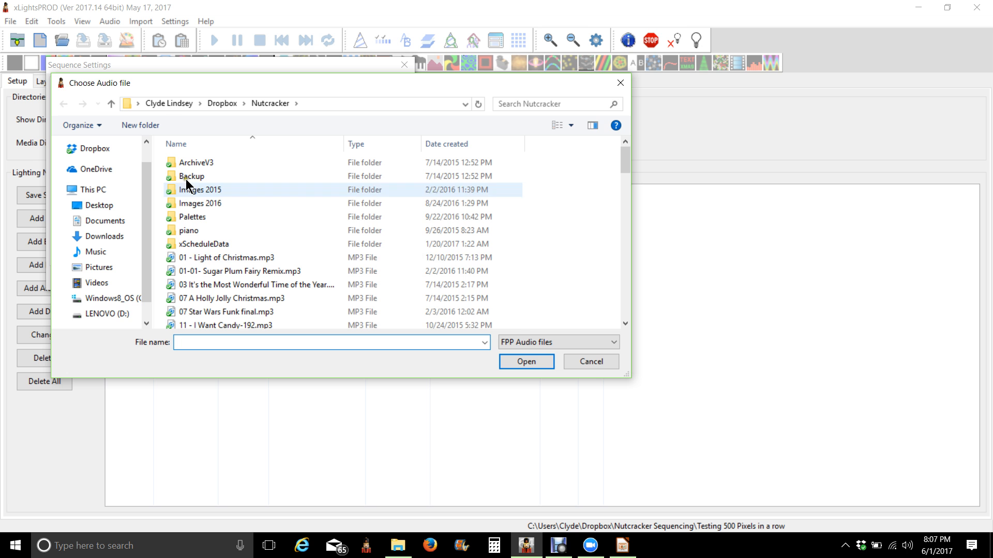
pyautogui.click(208, 272)
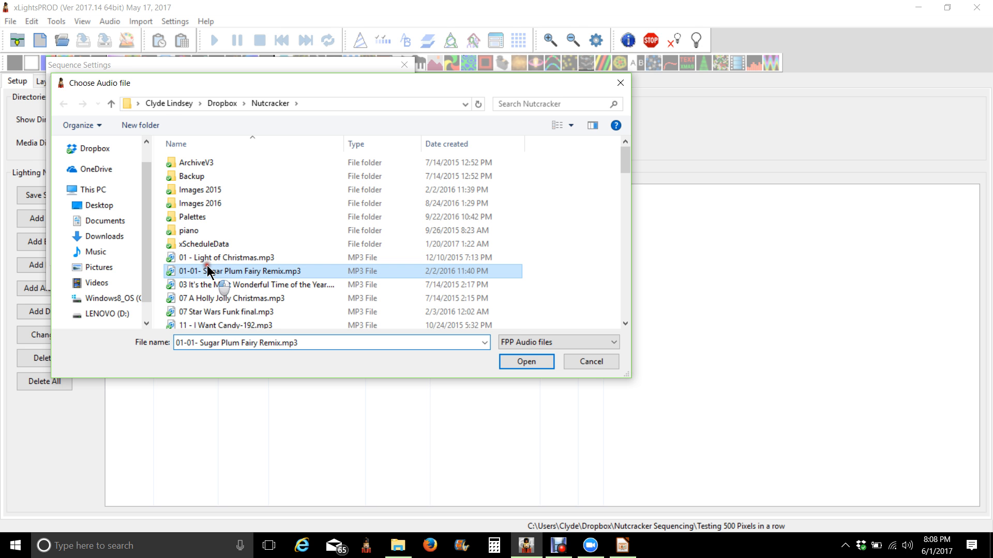
pyautogui.click(521, 362)
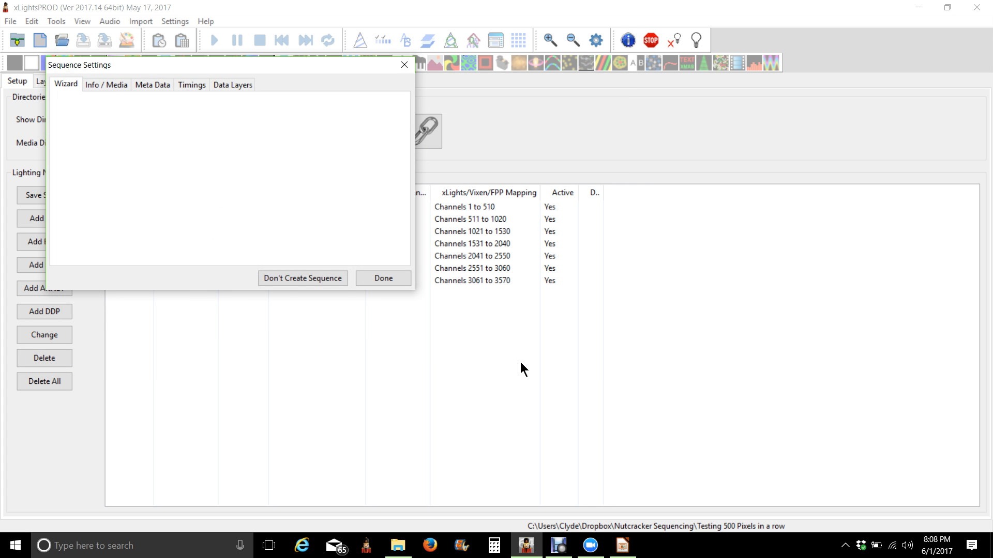
pyautogui.click(252, 161)
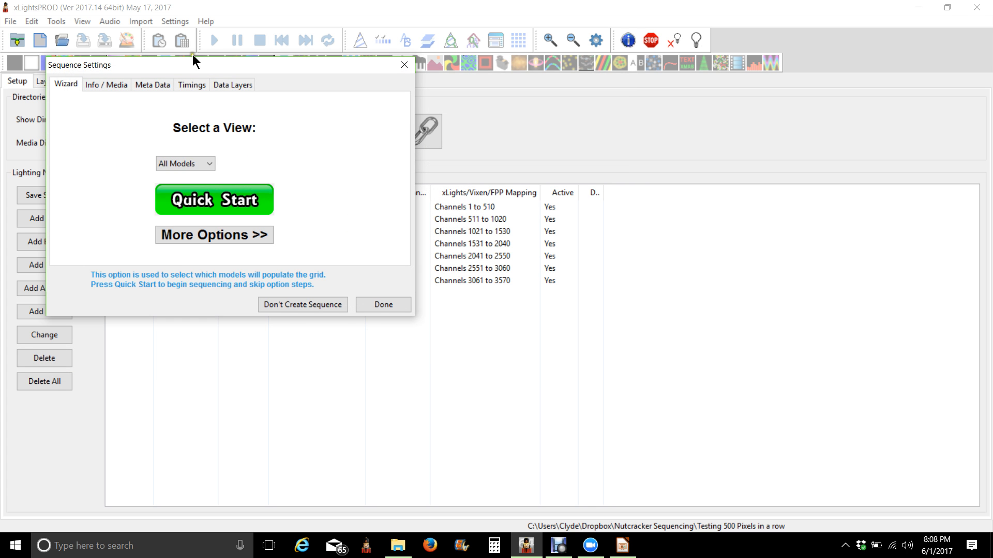
# Add a Bar and Beat Tracker: Beats timing grid named Beats with 4 beats per bar, and finish the sequence settings.
pyautogui.click(181, 85)
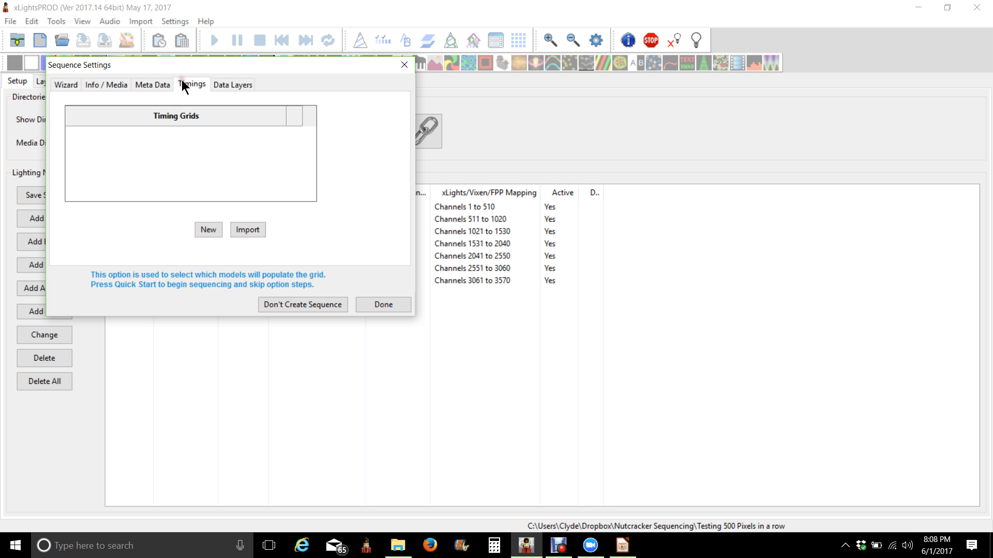
pyautogui.click(59, 85)
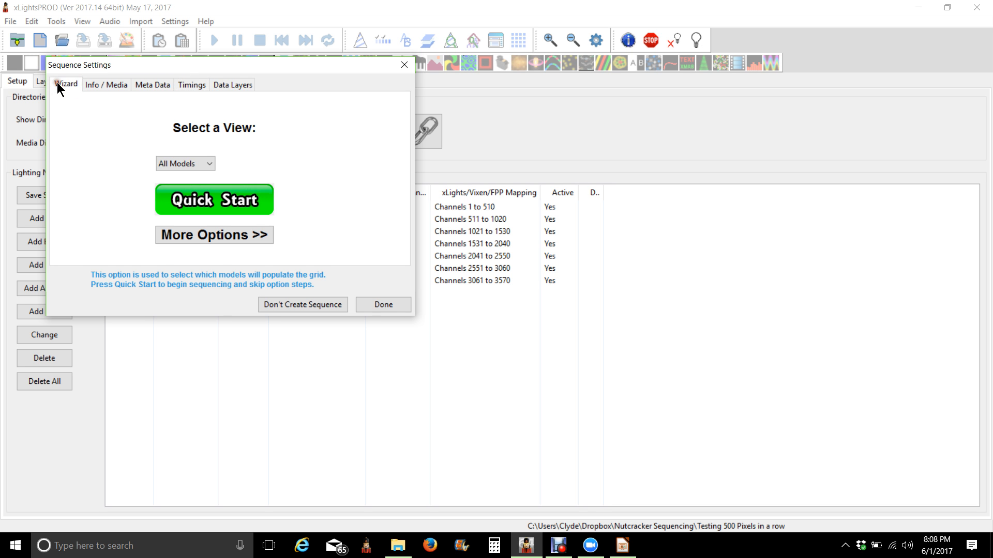
pyautogui.click(196, 90)
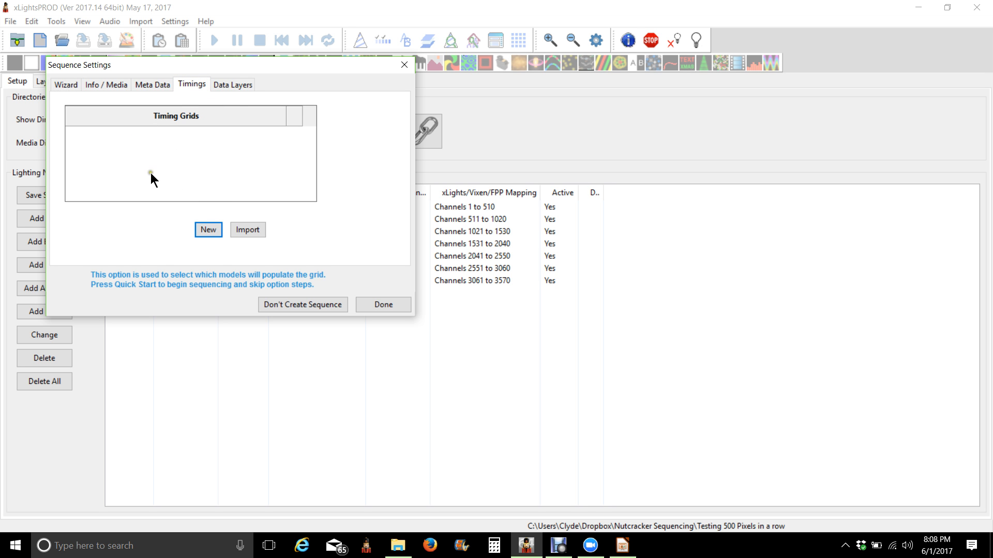
pyautogui.click(205, 230)
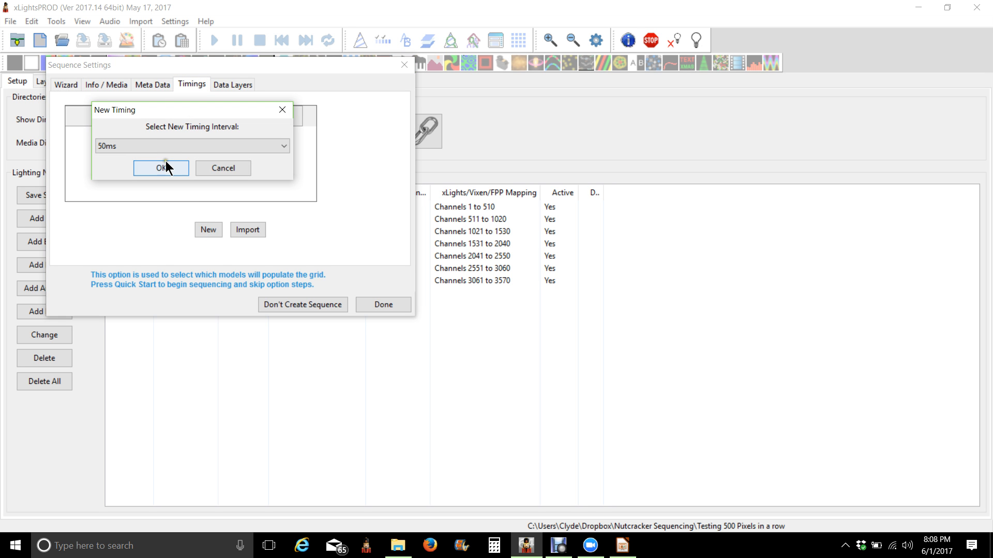
pyautogui.click(156, 149)
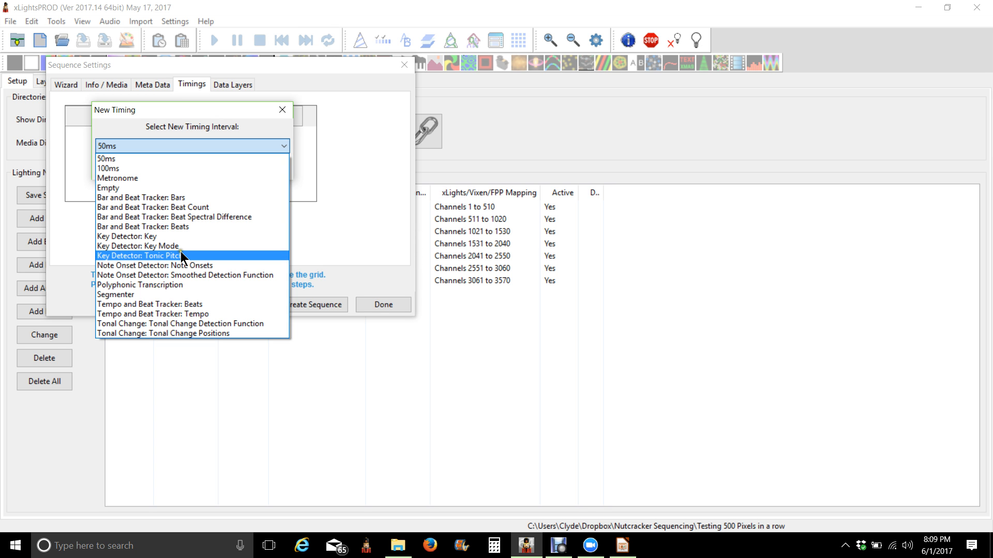
pyautogui.click(177, 226)
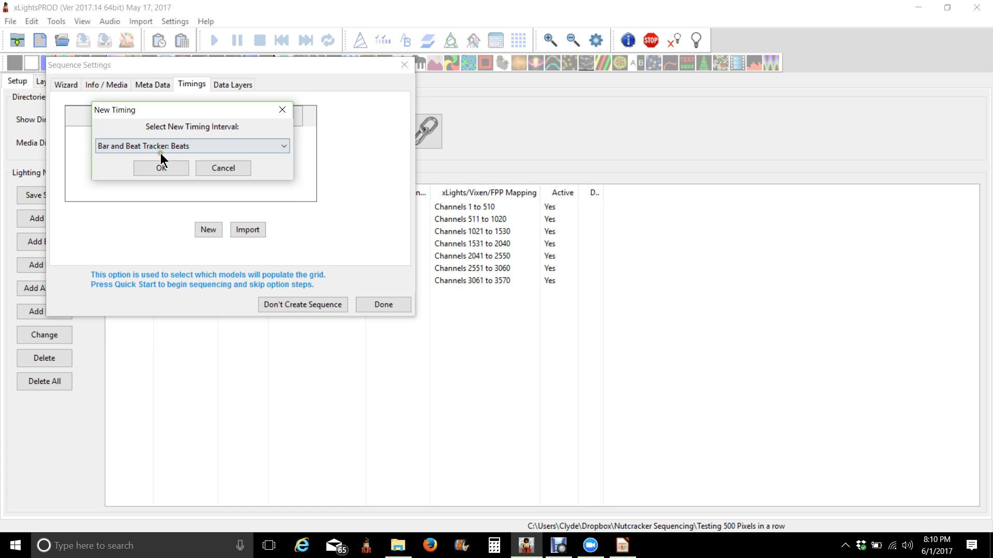
pyautogui.click(163, 171)
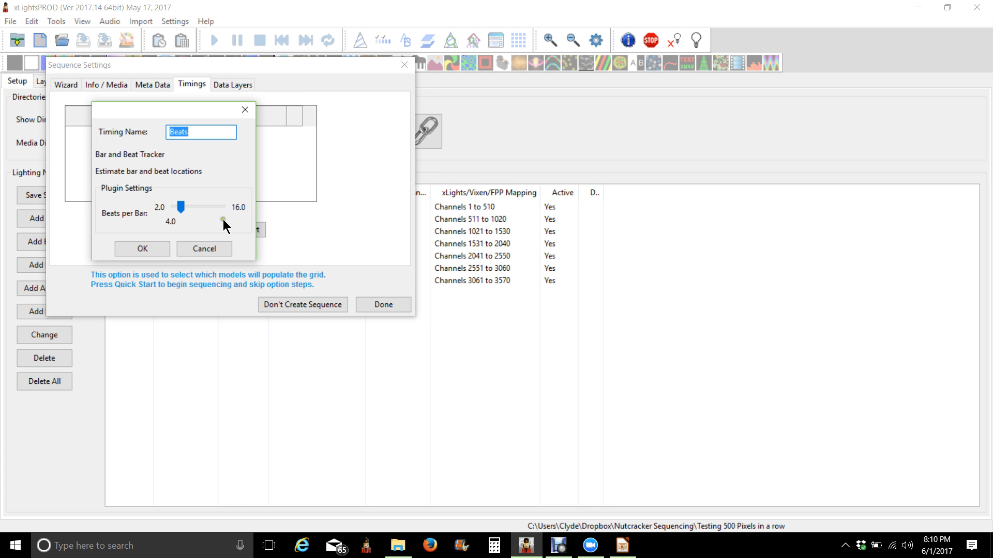
pyautogui.click(160, 248)
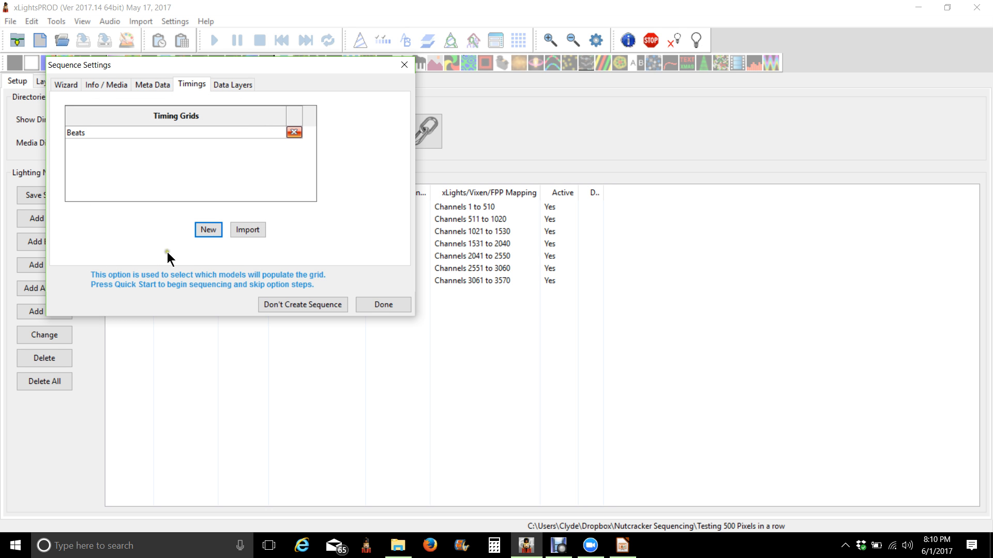
pyautogui.click(373, 306)
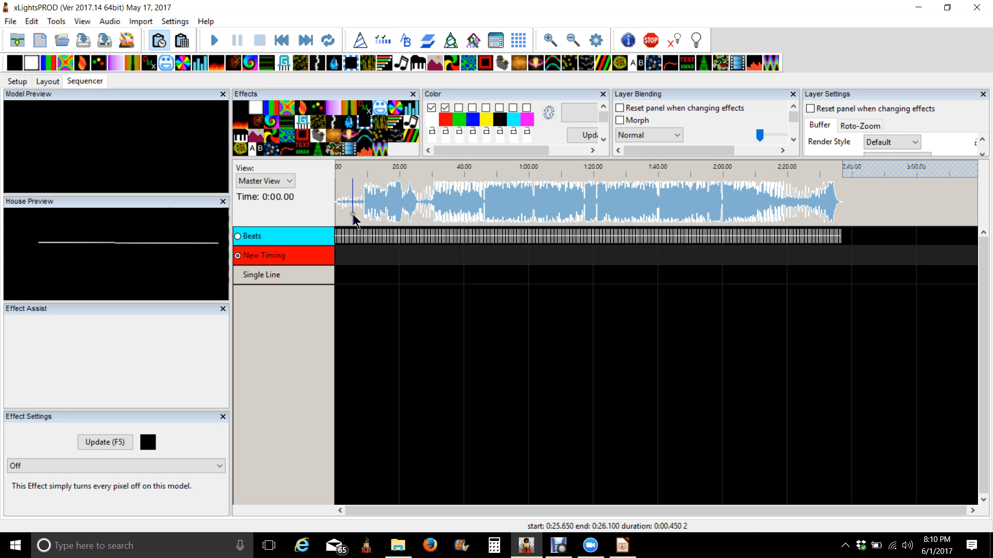
# Make Beats the active timing track and place the waveform position marker at about 2.4 seconds.
pyautogui.scroll(1, 341, 220)
pyautogui.scroll(6, 341, 220)
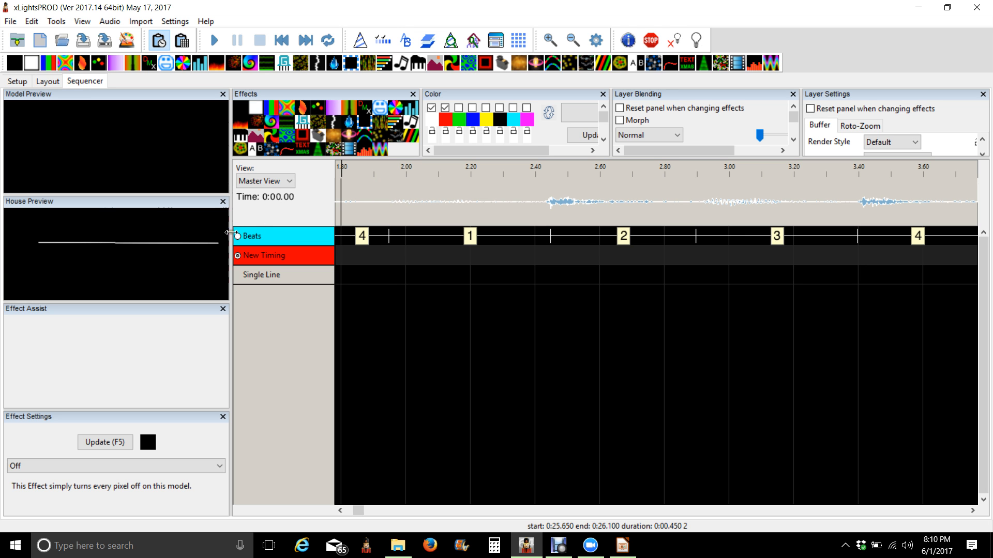
pyautogui.click(238, 236)
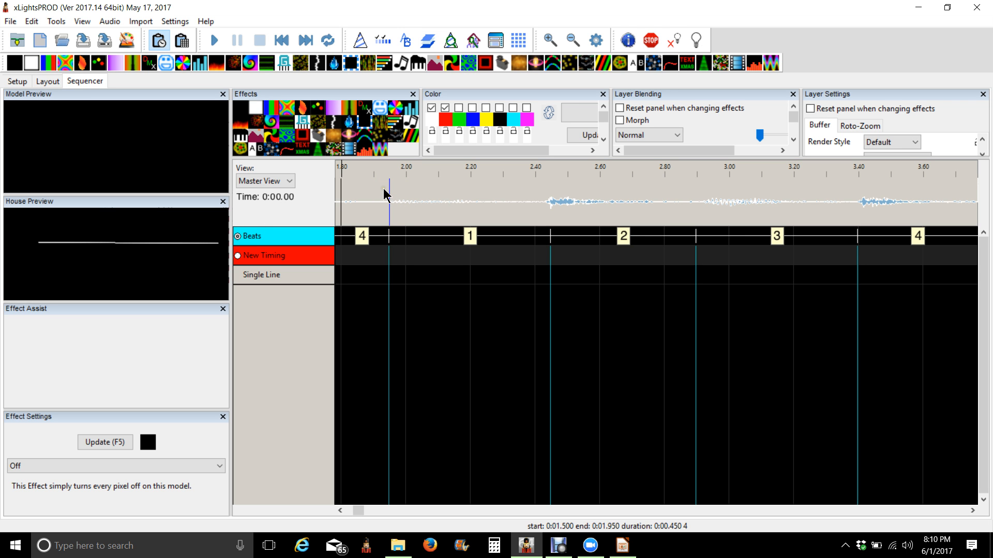
pyautogui.scroll(-6, 386, 196)
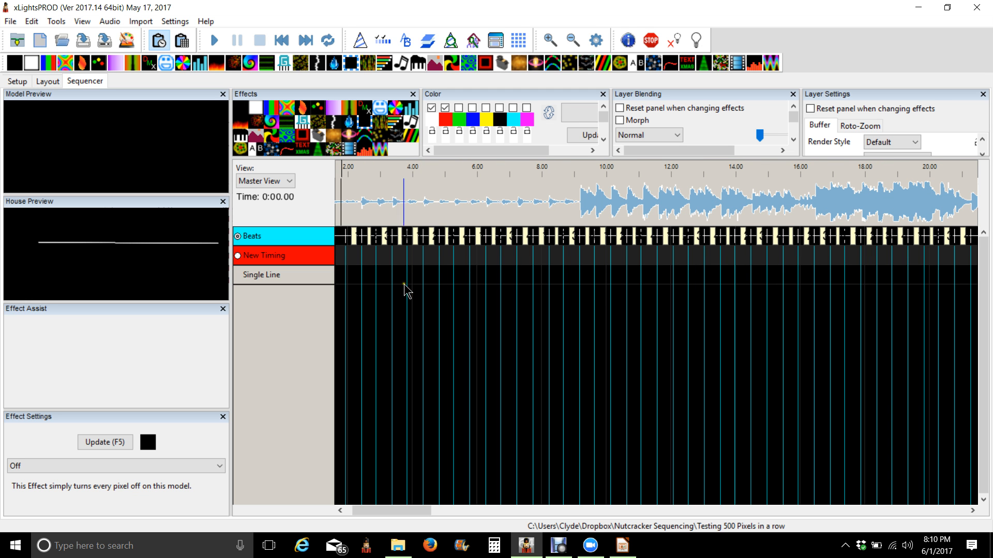
pyautogui.click(374, 207)
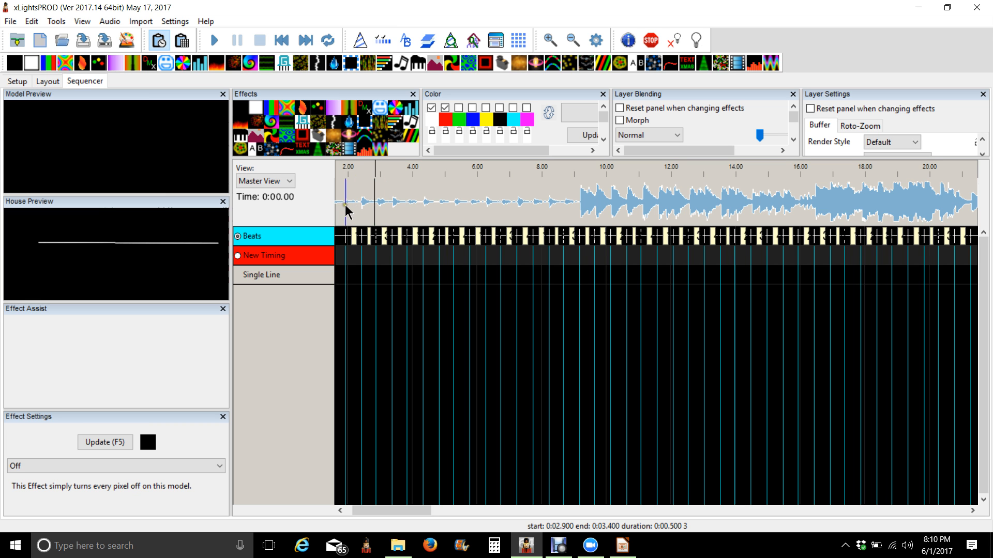
pyautogui.click(362, 207)
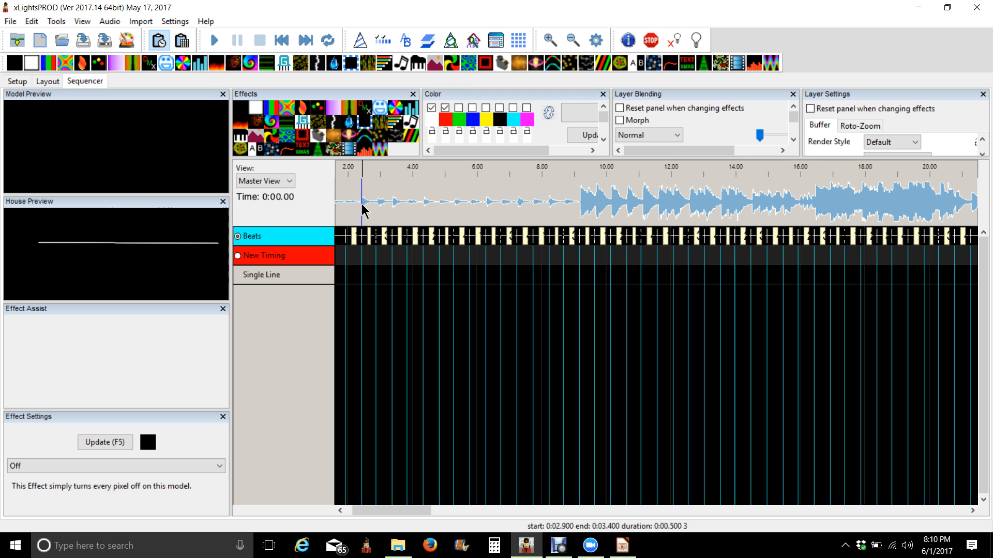
# Play the song from about 2.45 seconds to compare the Beats marks with the music, and stop playback.
pyautogui.scroll(2, 362, 210)
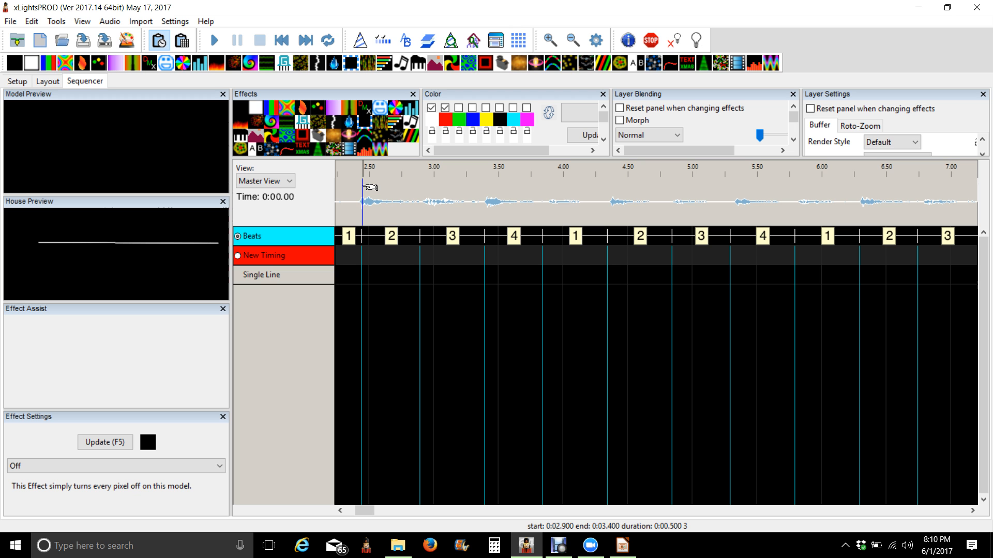
pyautogui.press('space')
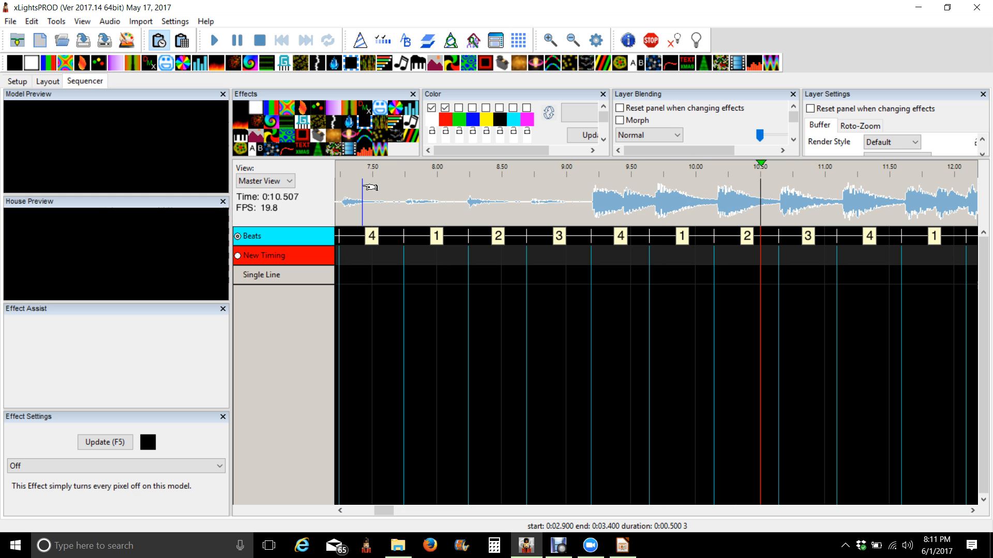
pyautogui.press('space')
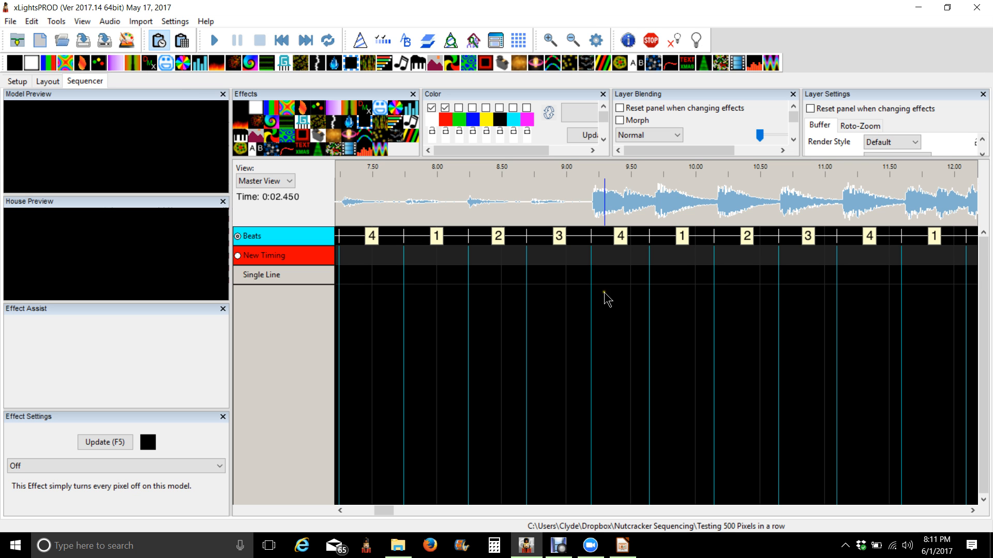
# Place a white On effect on Single Line over the beat 4 near 9.2 seconds and a red On effect over the following beat 1.
pyautogui.doubleClick(263, 281)
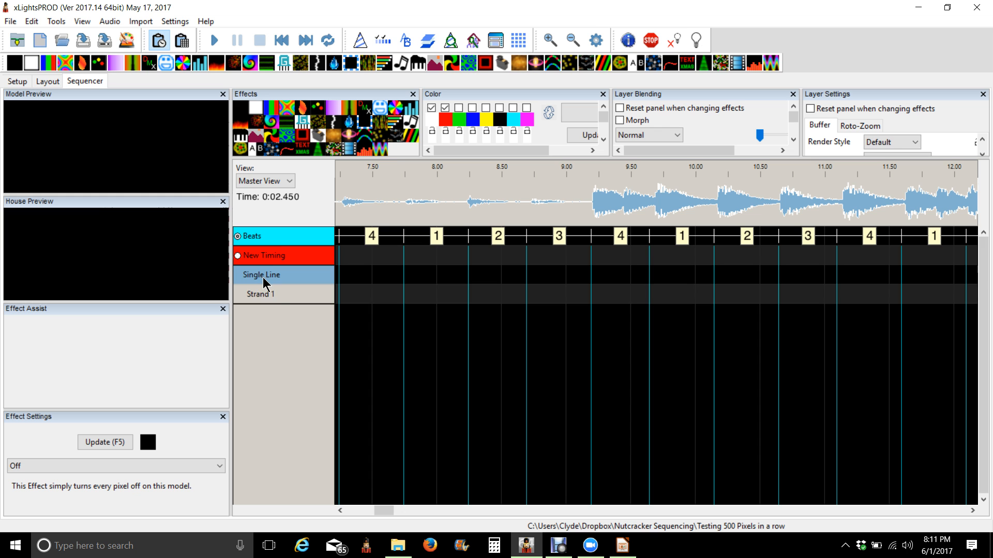
pyautogui.doubleClick(263, 280)
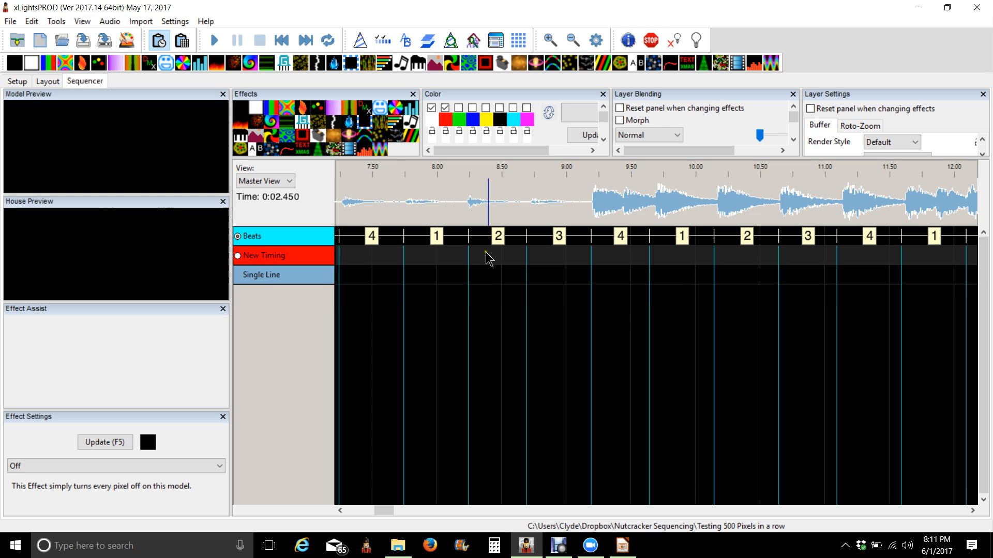
pyautogui.click(603, 279)
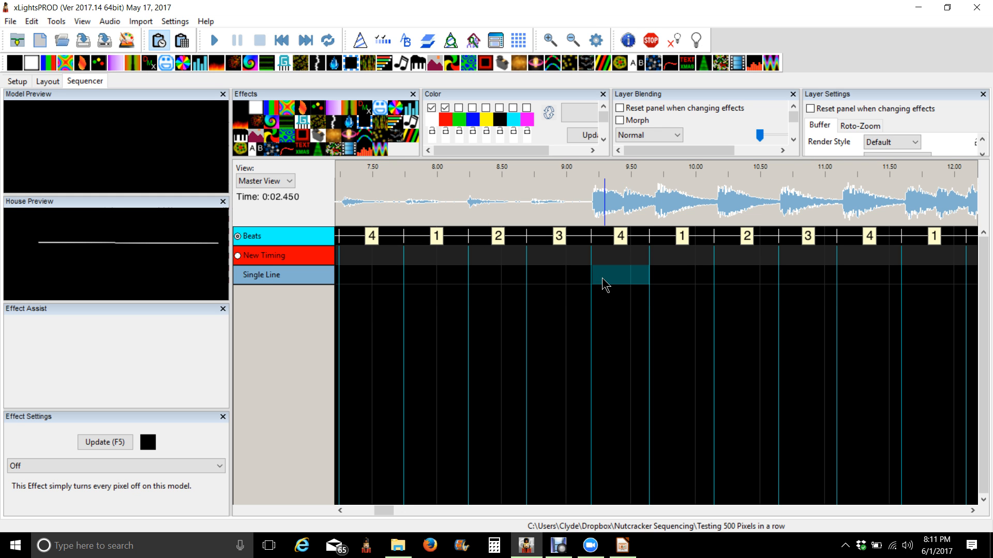
pyautogui.press('o')
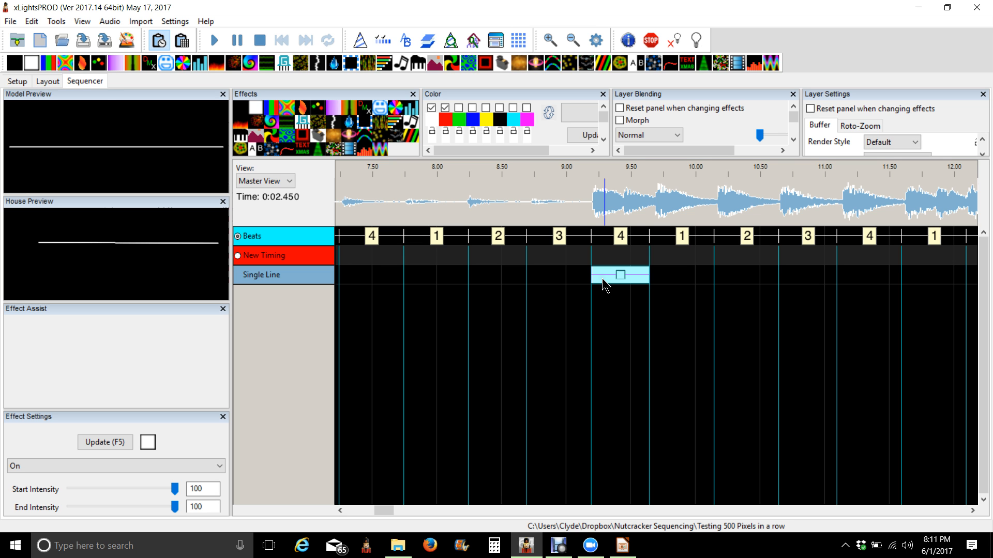
pyautogui.click(694, 288)
pyautogui.press('o')
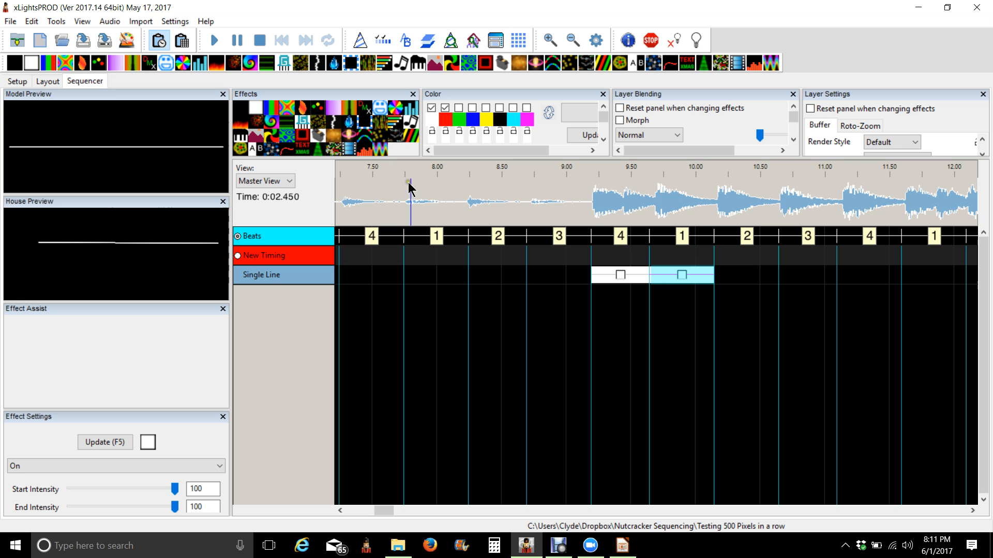
pyautogui.click(431, 109)
# Add an On mark to the New Timing track and a red On effect to Single Line over the beat 3 starting at 10.65 seconds.
pyautogui.click(760, 309)
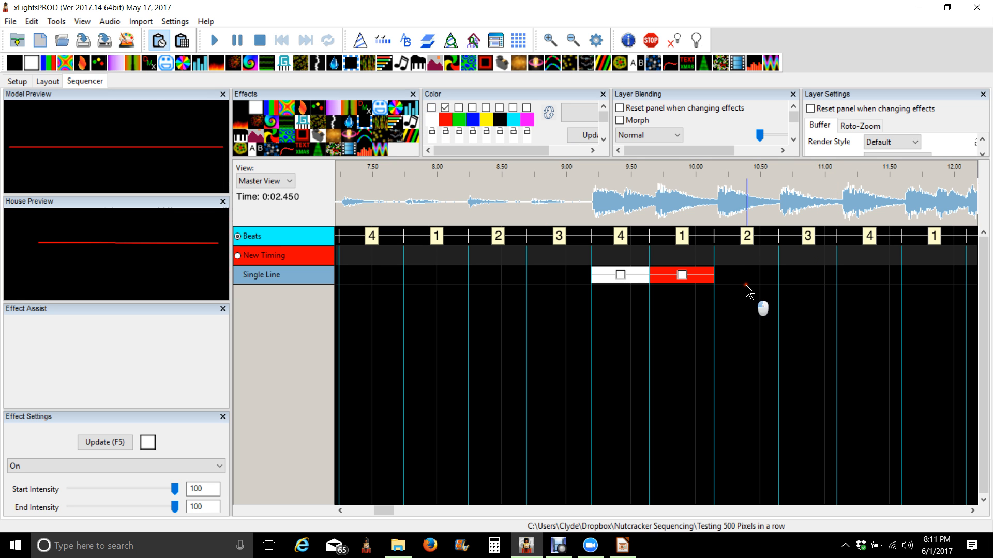
pyautogui.click(827, 264)
pyautogui.press('o')
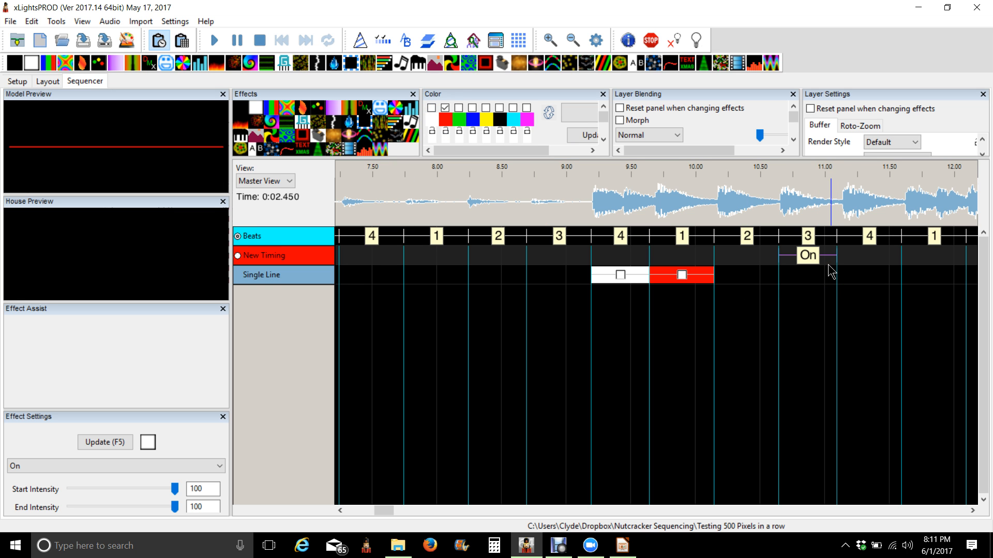
pyautogui.doubleClick(810, 277)
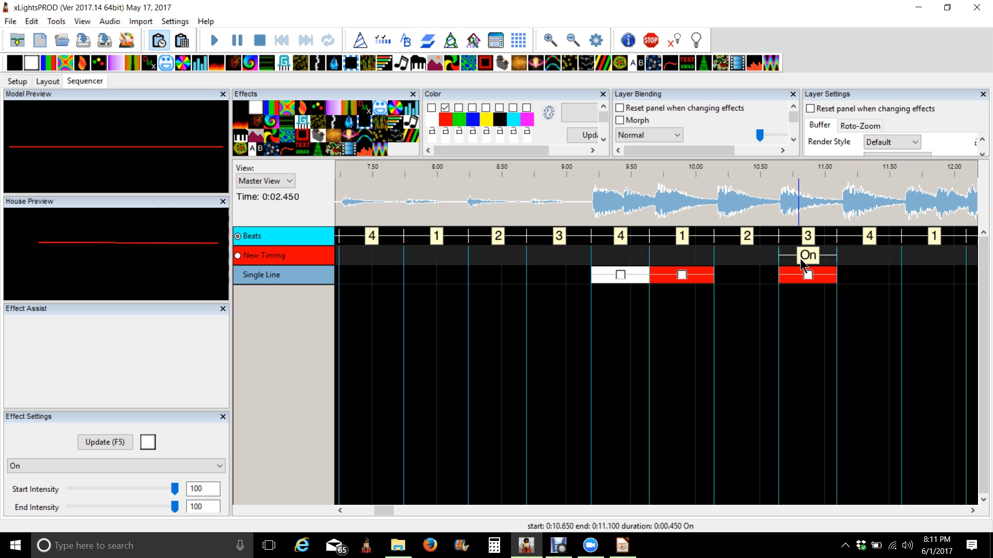
pyautogui.doubleClick(800, 258)
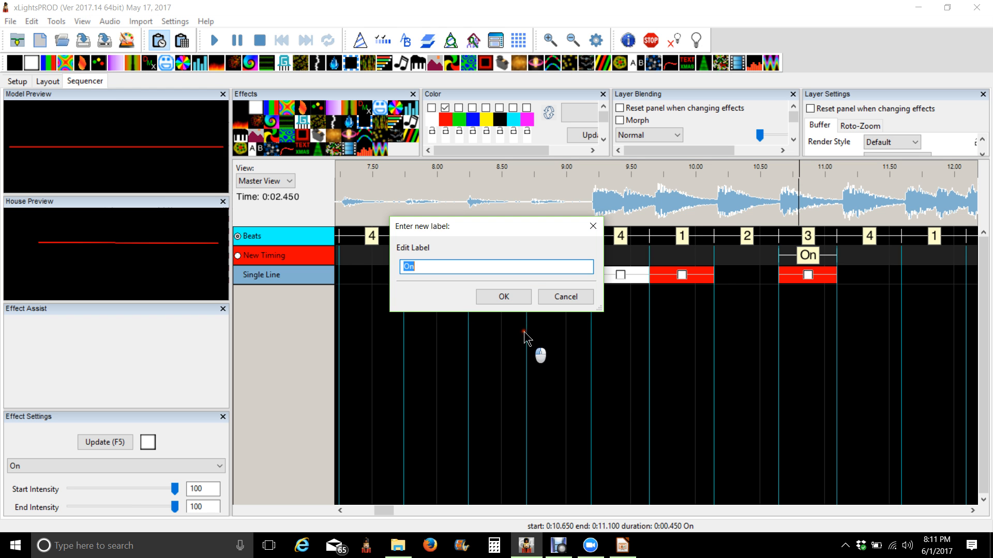
pyautogui.click(559, 301)
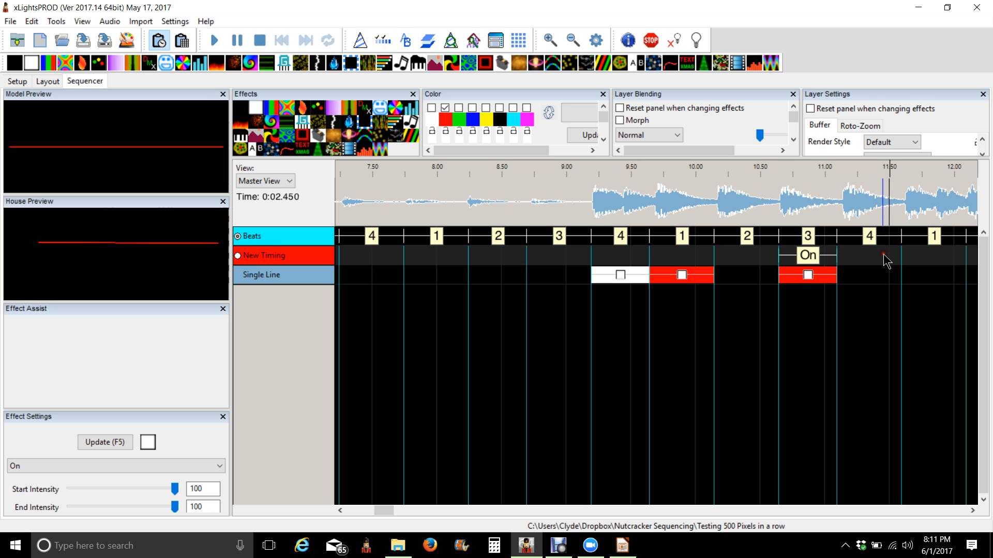
# Add a Morph mark to New Timing over the beat 4 at 11.1 seconds, and white On effects on Single Line over that beat and the preceding beat 2.
pyautogui.press('m')
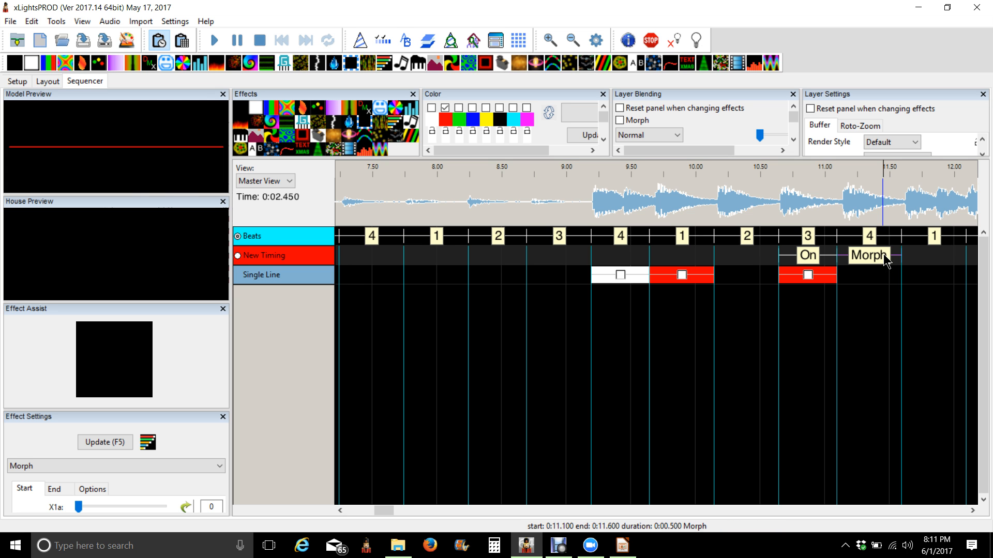
pyautogui.click(880, 278)
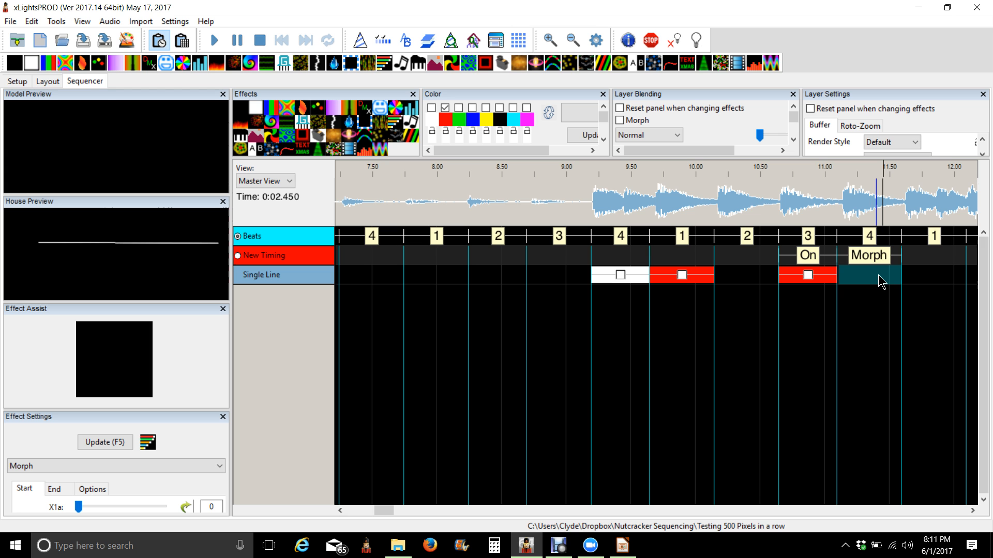
pyautogui.press('o')
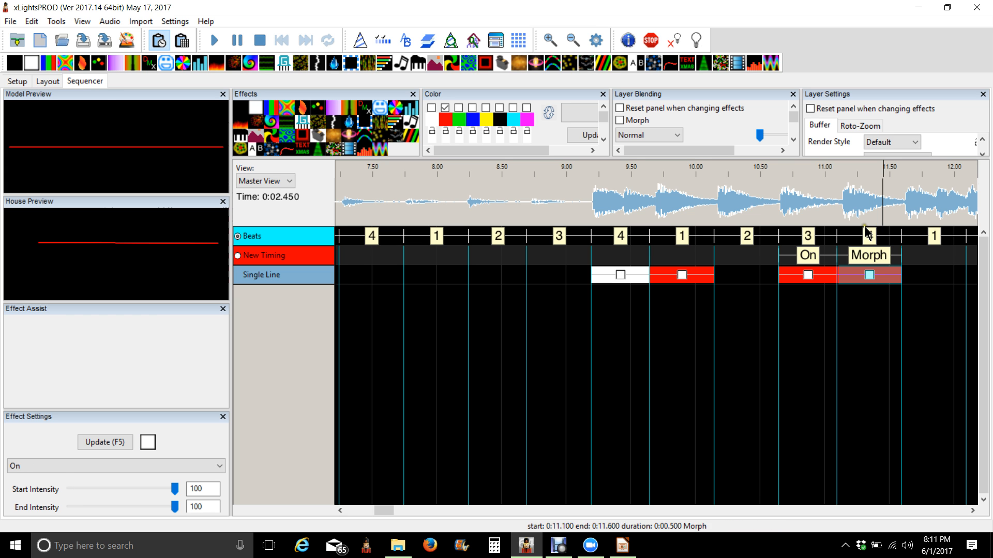
pyautogui.click(431, 108)
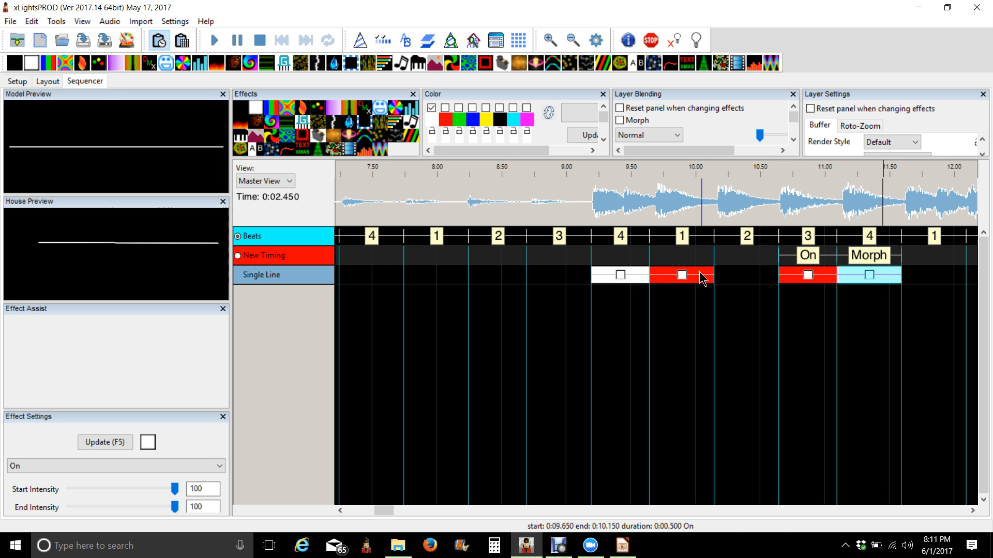
pyautogui.click(742, 282)
pyautogui.press('o')
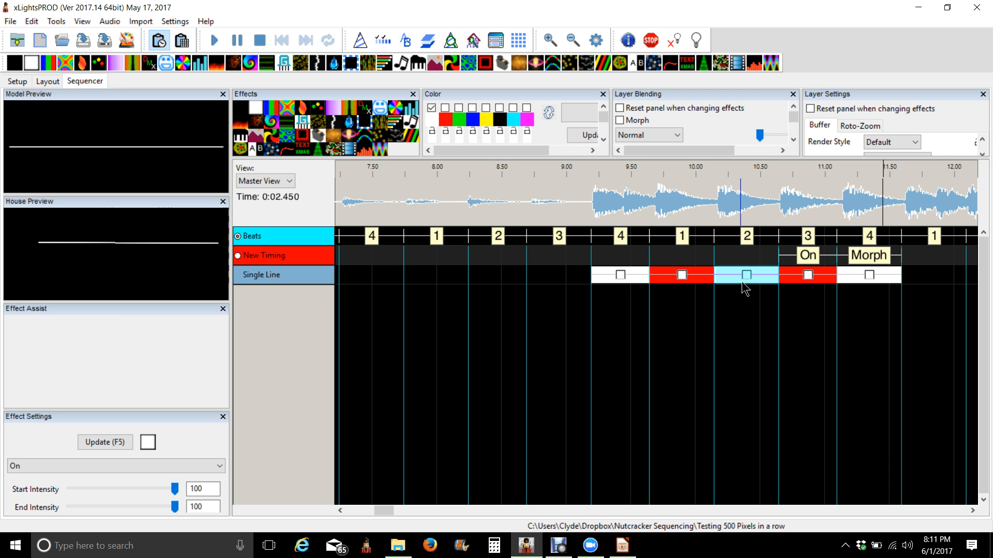
# Play the sequence from about 8.9 seconds to preview the On effects on Single Line, and stop playback.
pyautogui.click(554, 198)
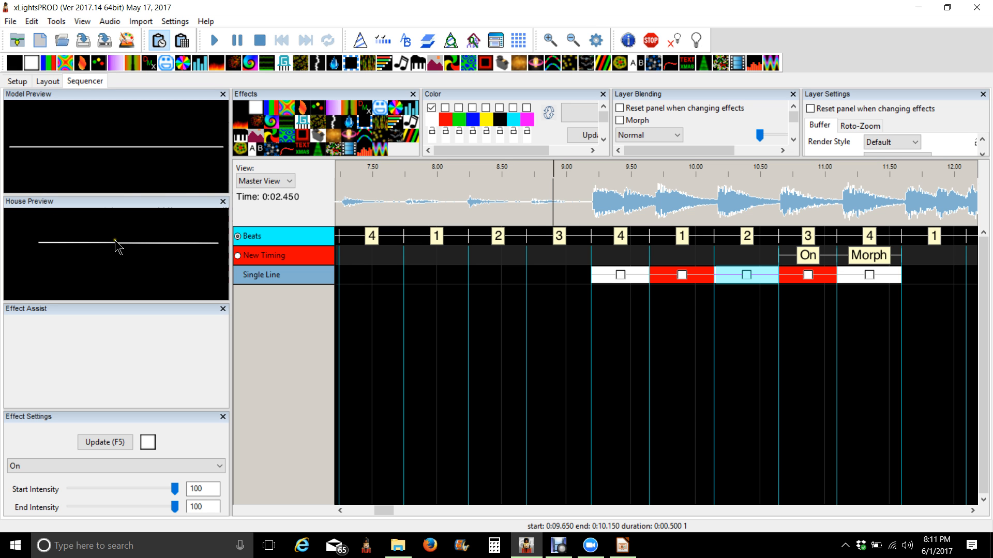
pyautogui.press('space')
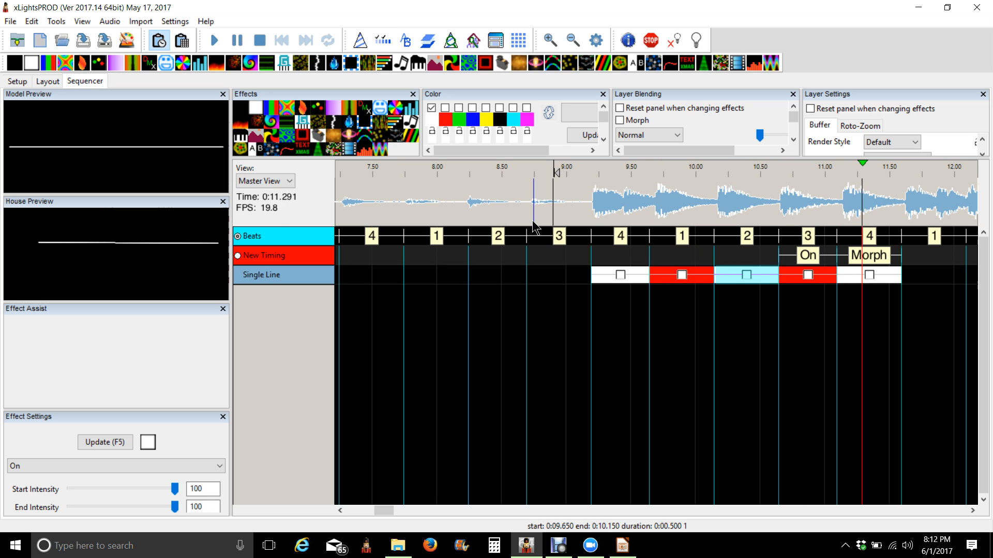
pyautogui.press('space')
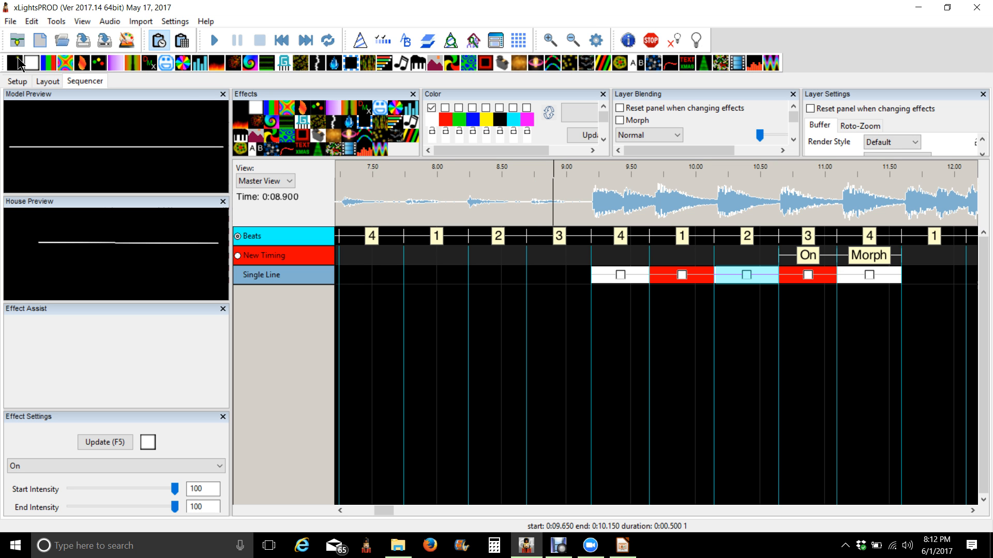
# Add a Note Onset Detector: Note Onsets timing grid named Note Onsets with the default plugin settings, and finish the sequence settings.
pyautogui.click(175, 21)
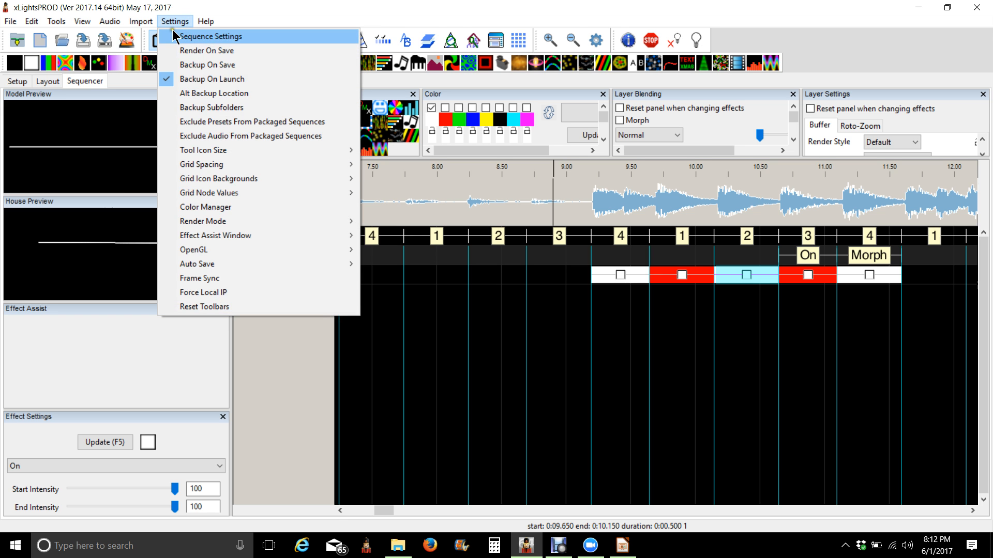
pyautogui.click(172, 24)
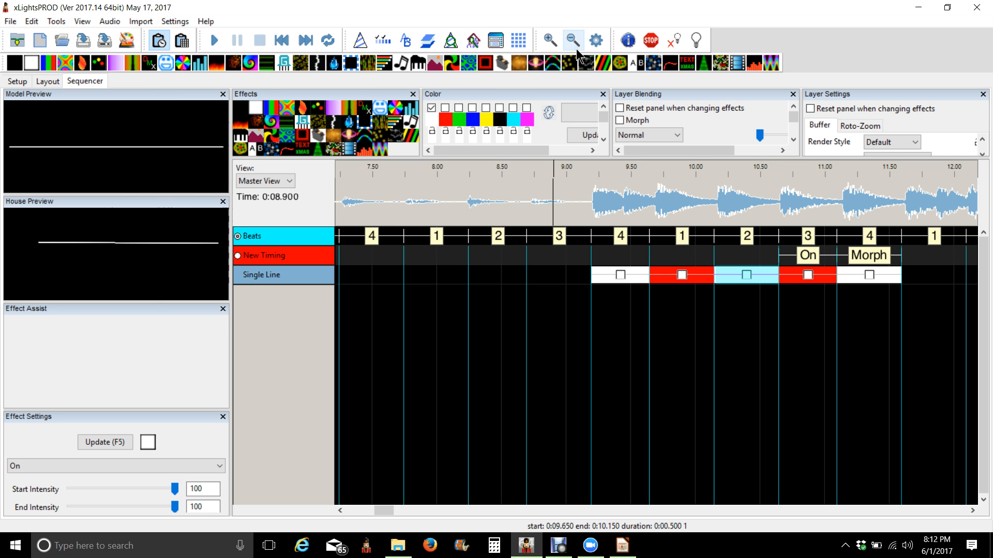
pyautogui.click(598, 42)
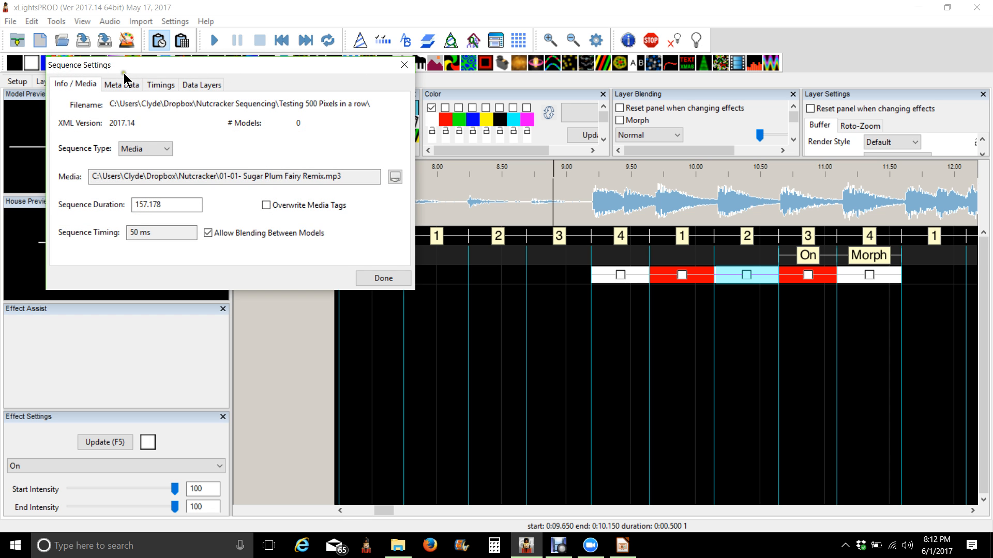
pyautogui.click(164, 86)
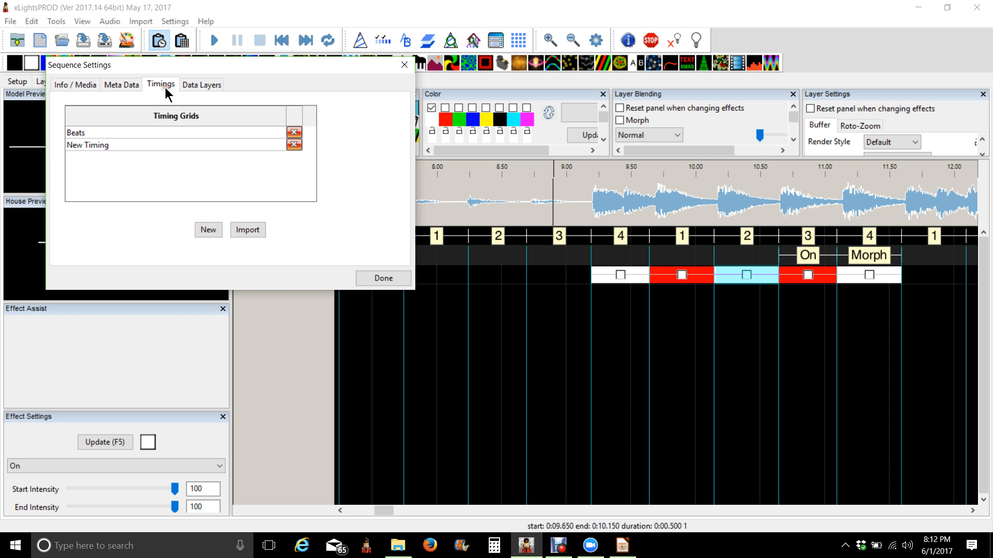
pyautogui.click(207, 230)
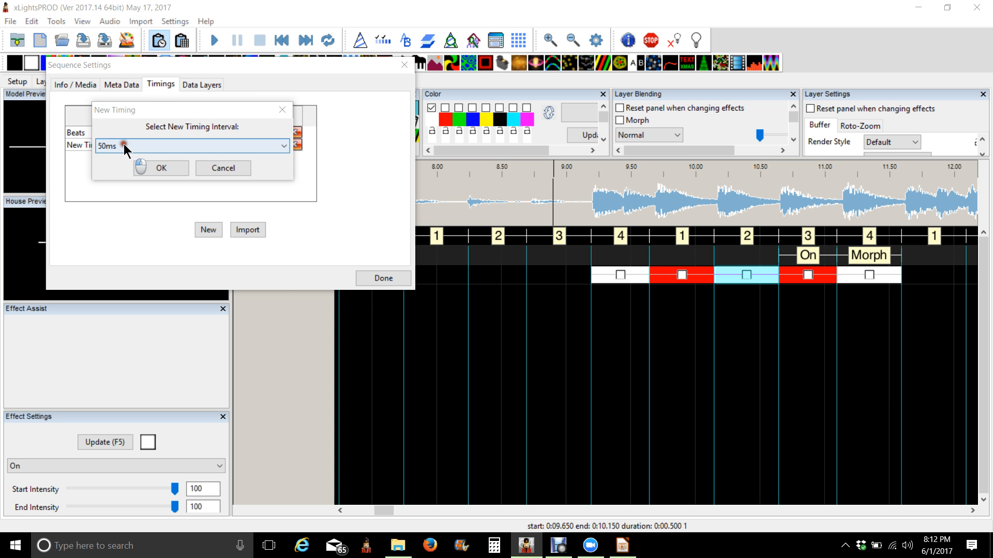
pyautogui.click(125, 146)
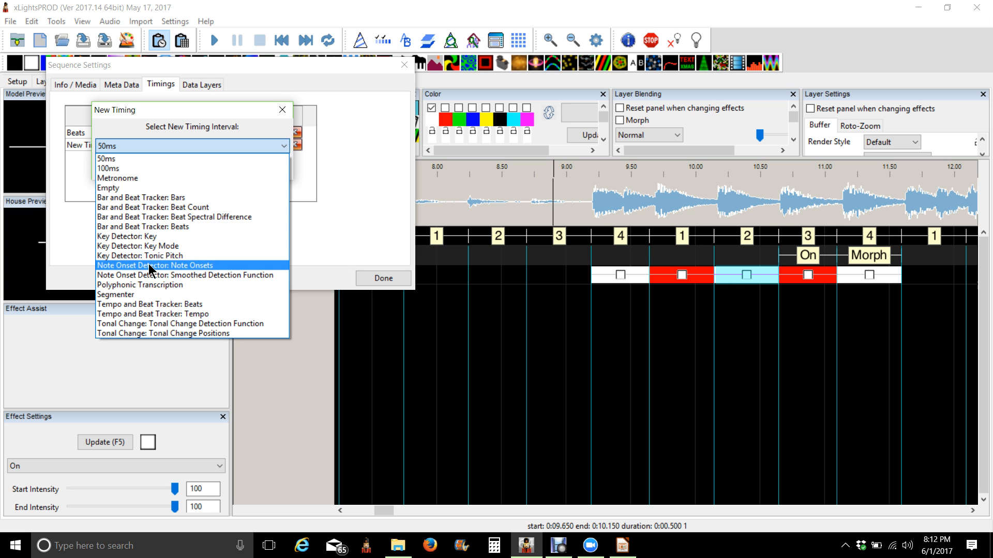
pyautogui.click(150, 266)
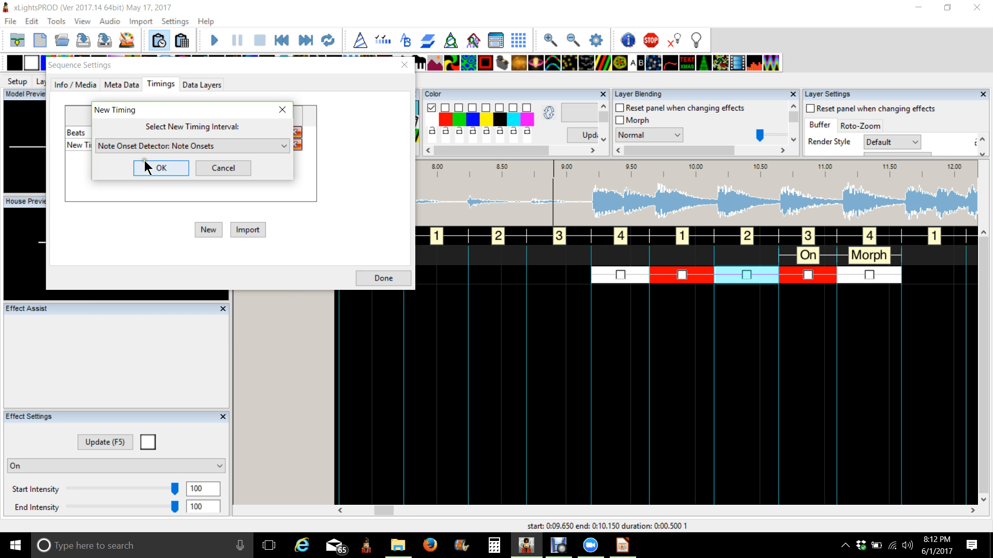
pyautogui.click(155, 168)
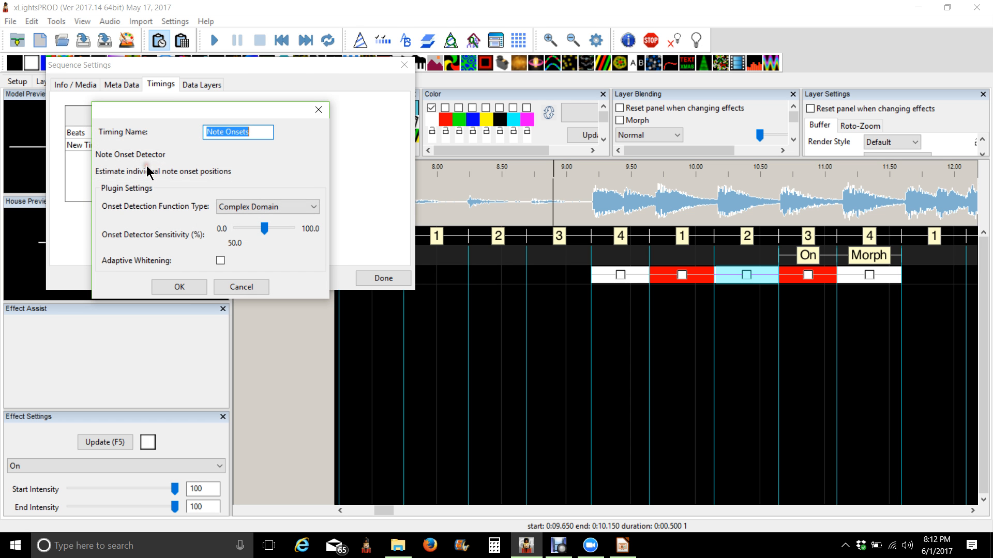
pyautogui.click(184, 291)
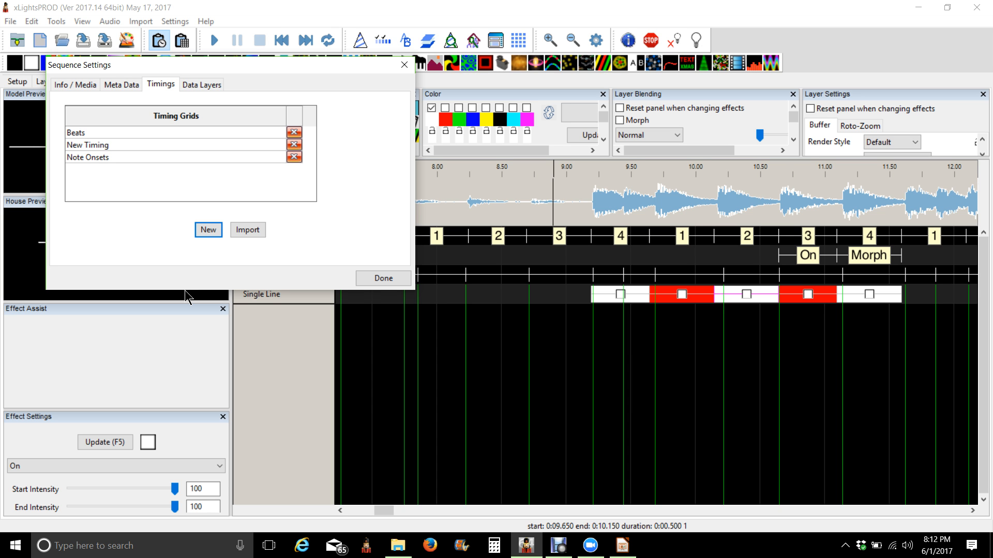
pyautogui.click(383, 278)
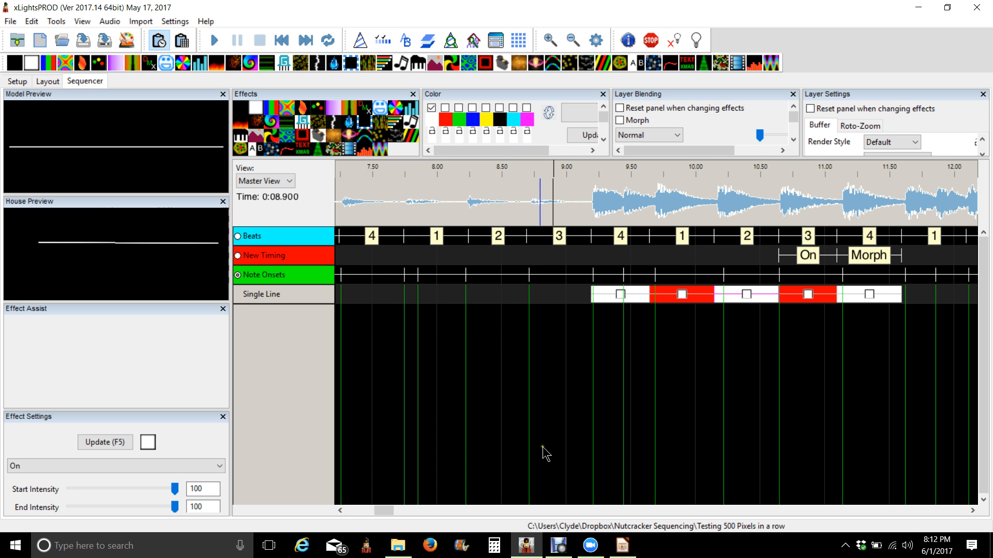
# Play the song from about 15.6 seconds to compare the Note Onsets marks with the music, and stop playback.
pyautogui.moveTo(384, 510); pyautogui.dragTo(417, 498)
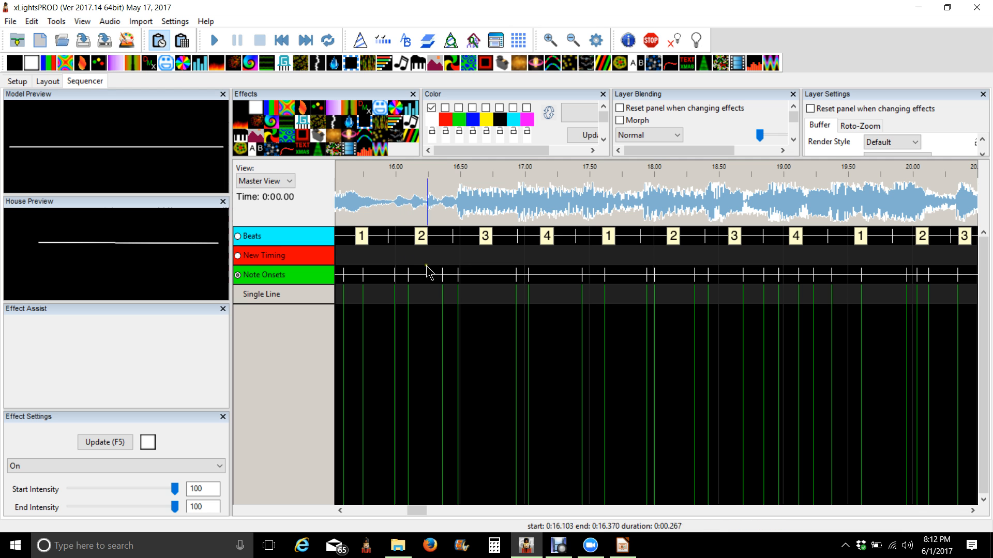
pyautogui.click(434, 300)
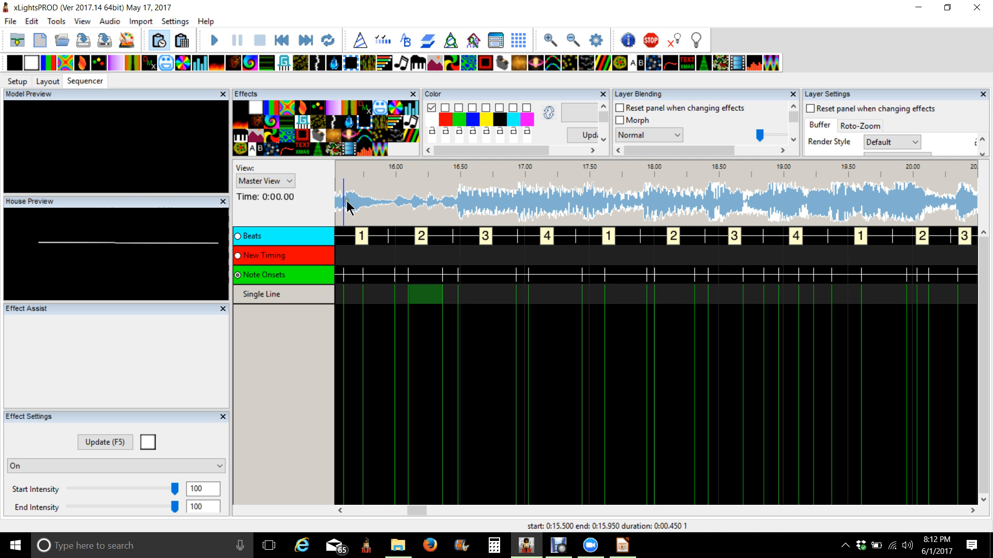
pyautogui.press('space')
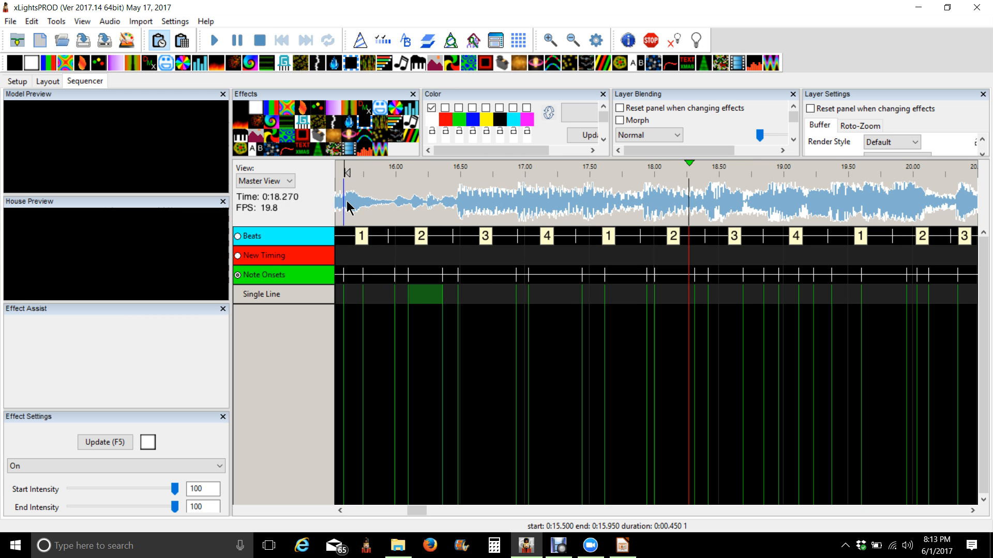
pyautogui.press('space')
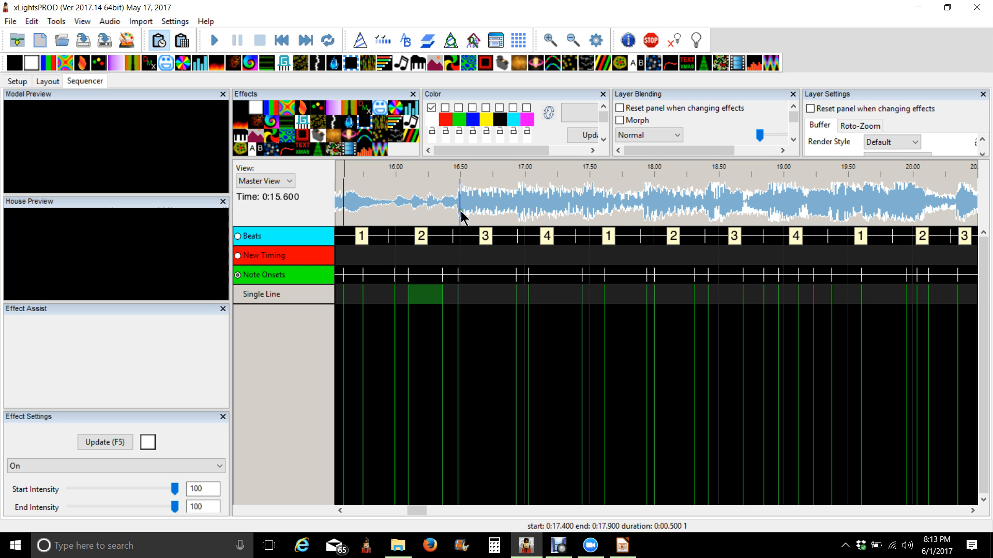
# With Note Onsets as the active timing track, add white On effects on Single Line in the intervals starting at about 16.5, 17.6 and 18.0 seconds.
pyautogui.click(238, 238)
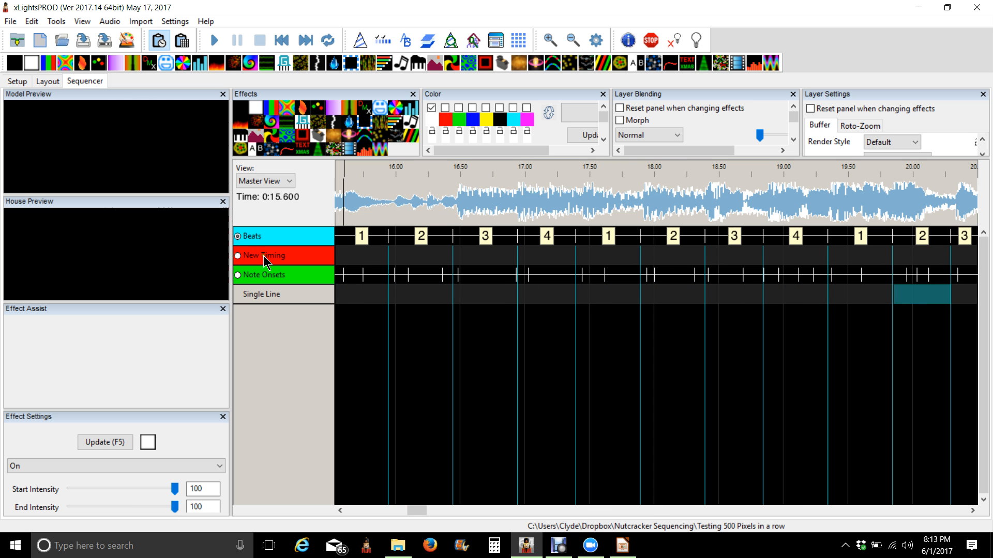
pyautogui.click(238, 275)
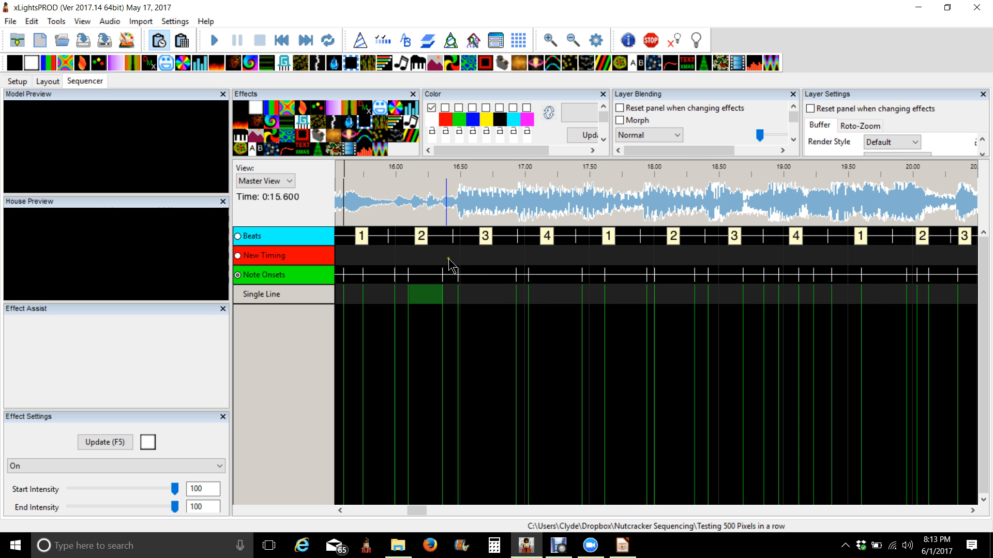
pyautogui.click(475, 291)
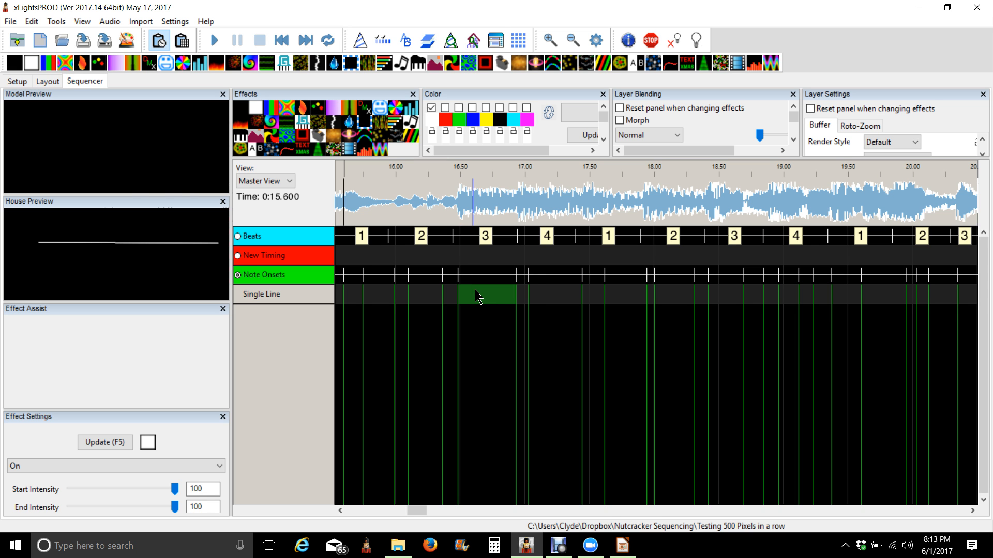
pyautogui.press('o')
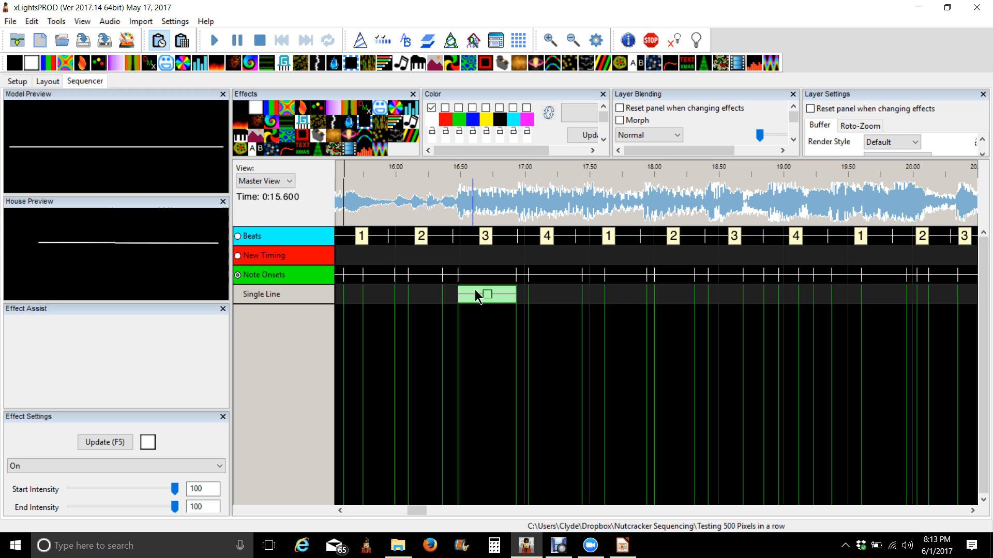
pyautogui.click(616, 301)
pyautogui.press('o')
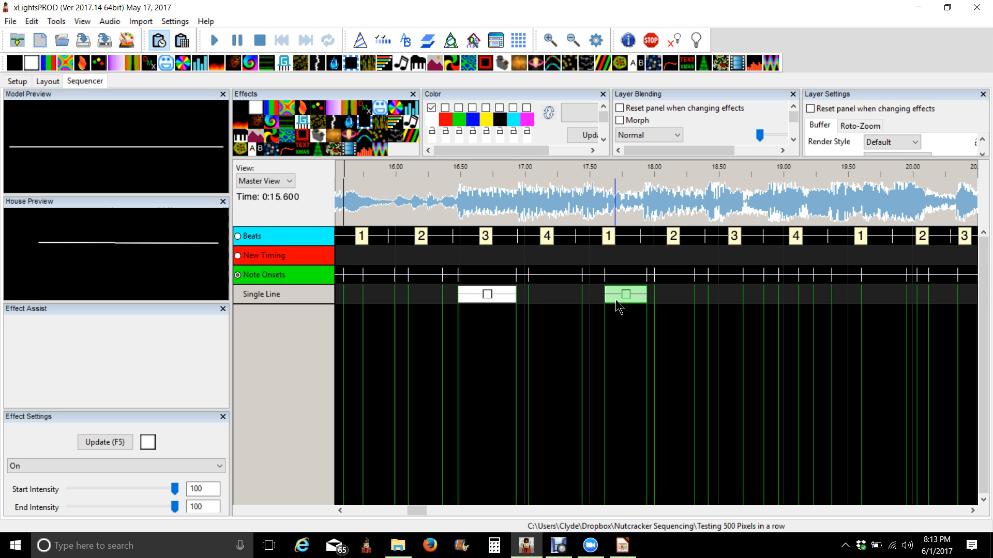
pyautogui.click(672, 292)
pyautogui.press('o')
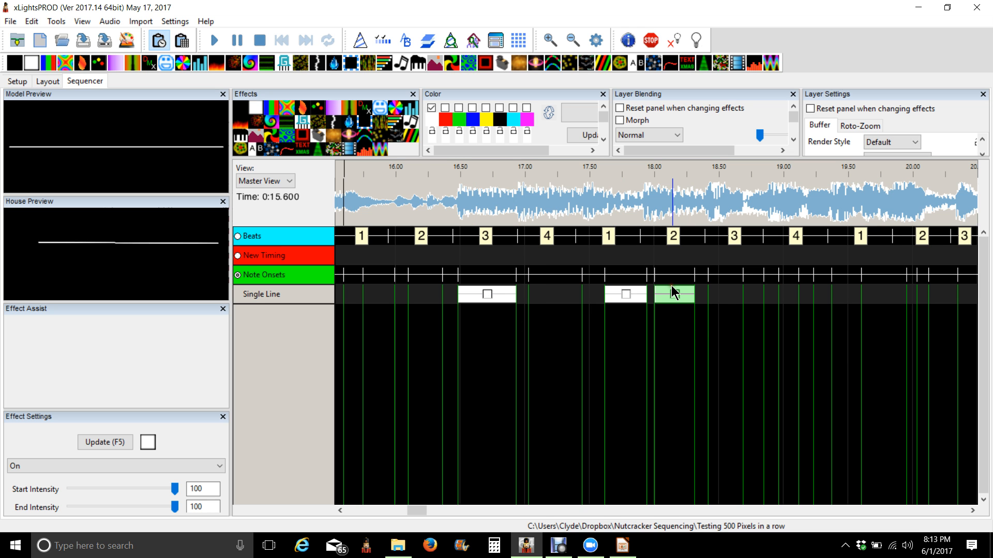
# Add an On effect on Single Line in the note onset interval from about 18.4 to 18.7 seconds and color it red only.
pyautogui.click(722, 311)
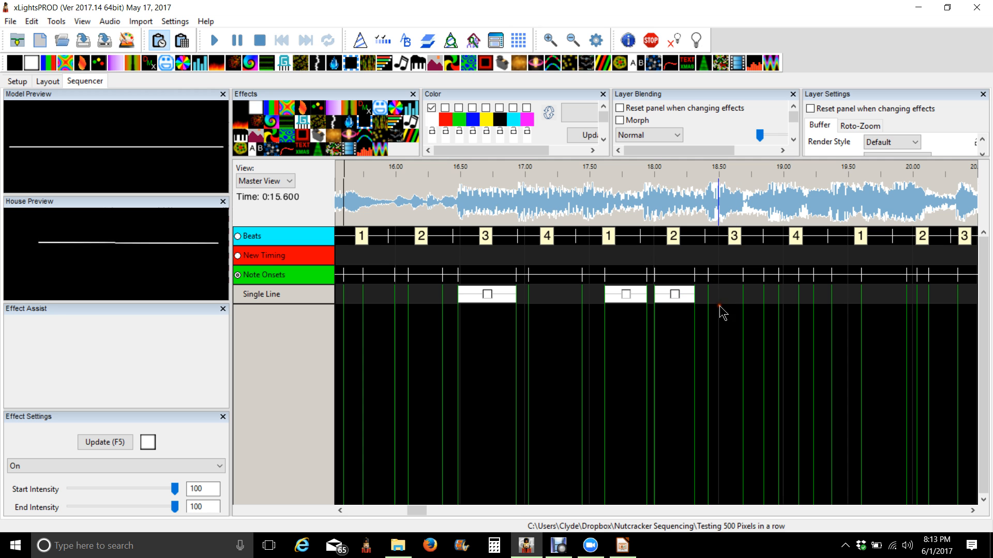
pyautogui.click(718, 300)
pyautogui.press('o')
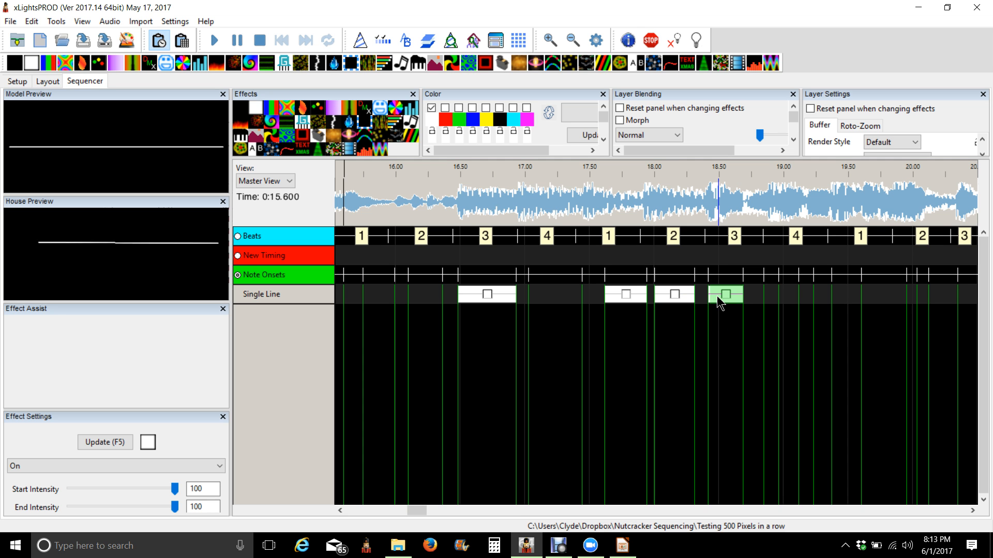
pyautogui.click(445, 108)
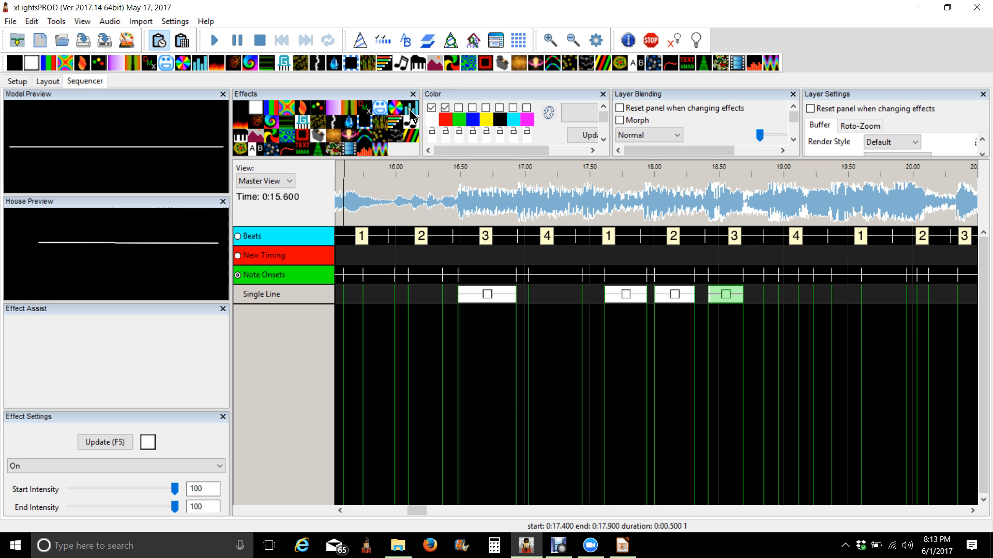
pyautogui.click(432, 108)
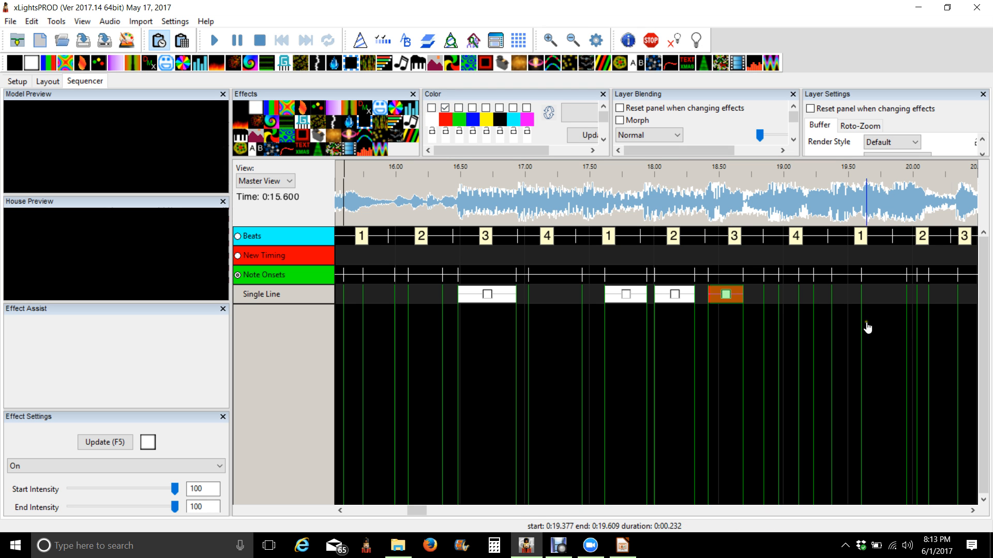
pyautogui.click(771, 297)
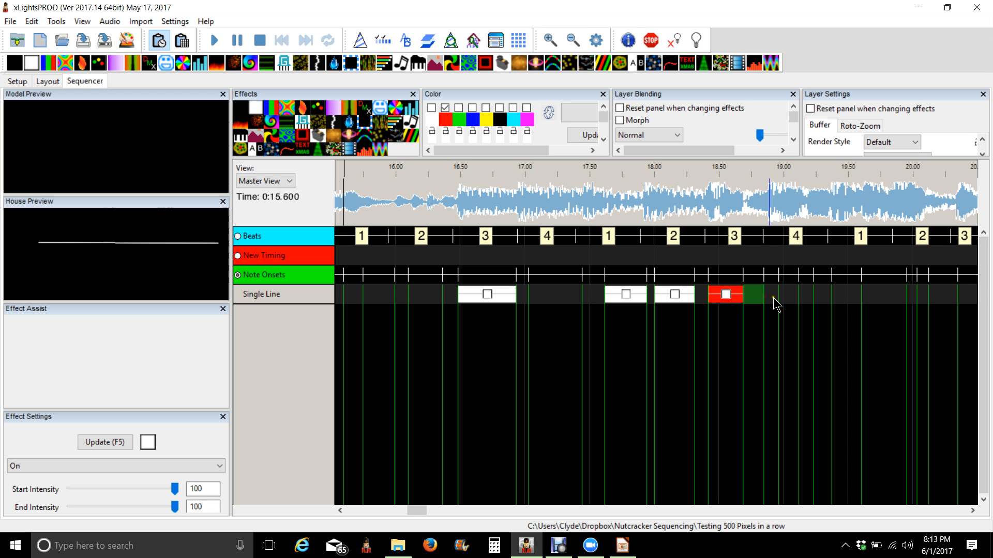
pyautogui.press('f')
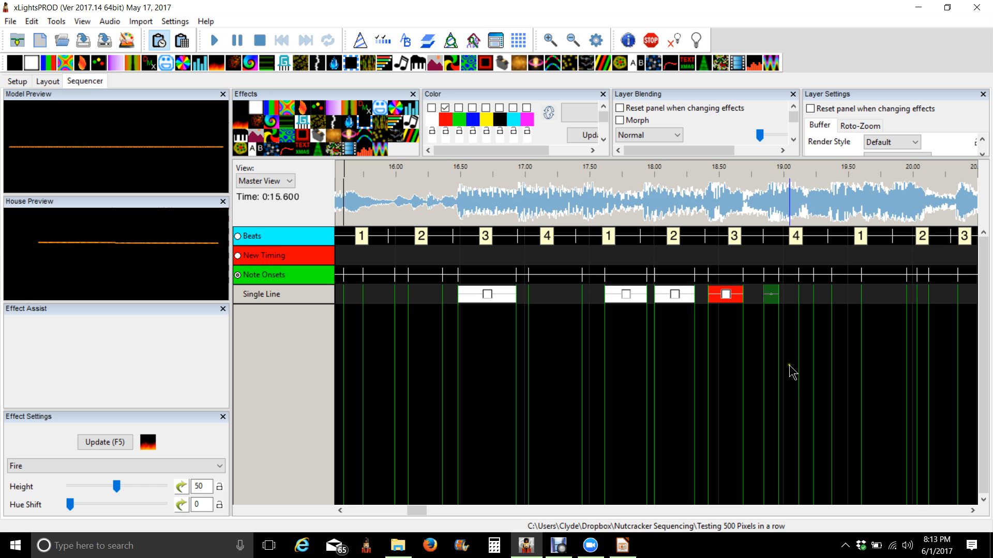
pyautogui.click(772, 295)
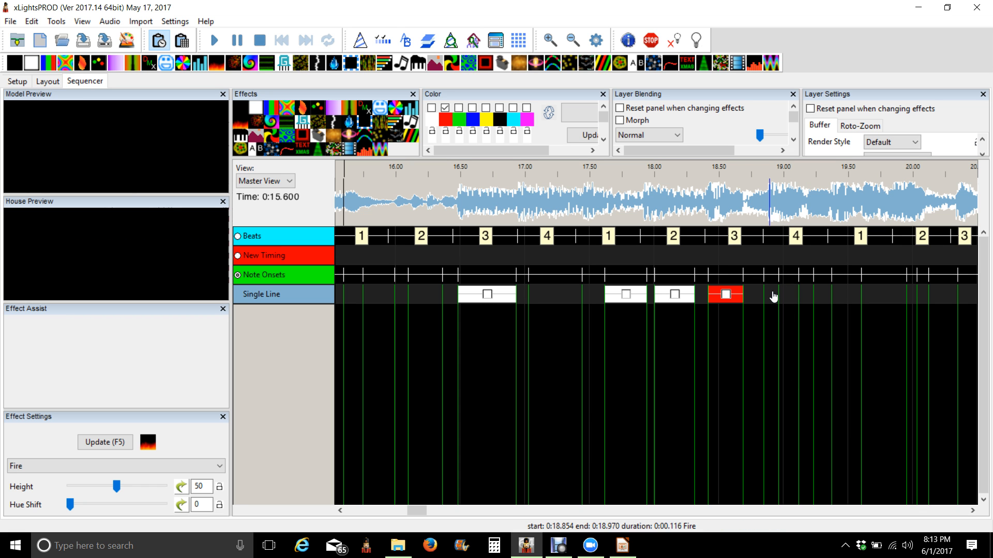
pyautogui.press('w')
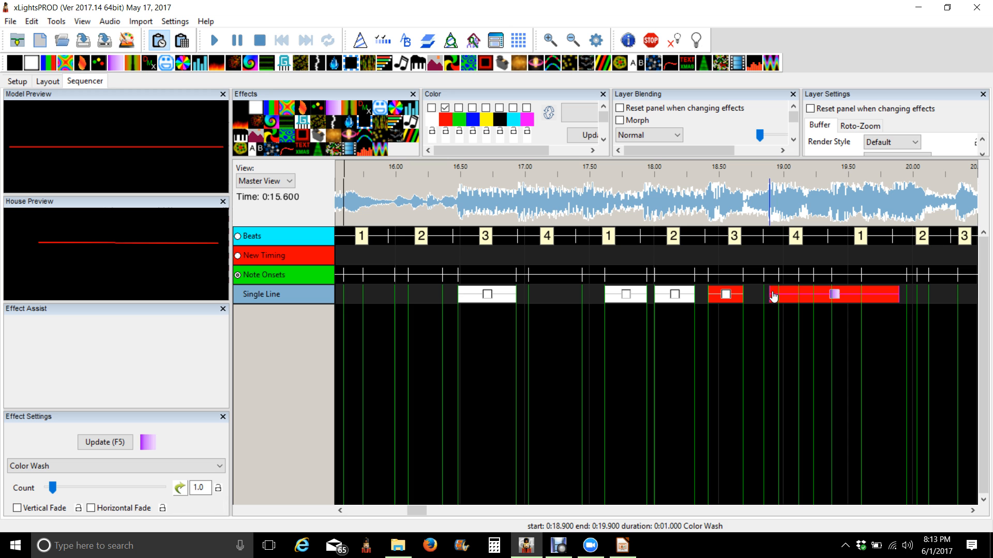
pyautogui.press('Delete')
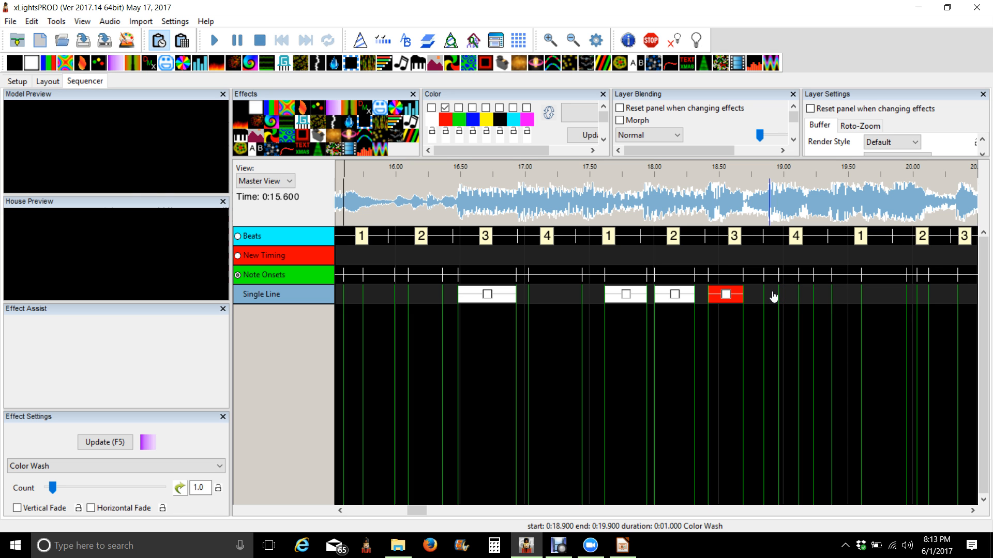
pyautogui.hotkey('ctrl', 'z')
# Add red and green Color Wash effects on Single Line in the note onset intervals starting at about 18.97, 19.38 and 20.13 seconds.
pyautogui.click(445, 107)
pyautogui.click(458, 107)
pyautogui.click(792, 299)
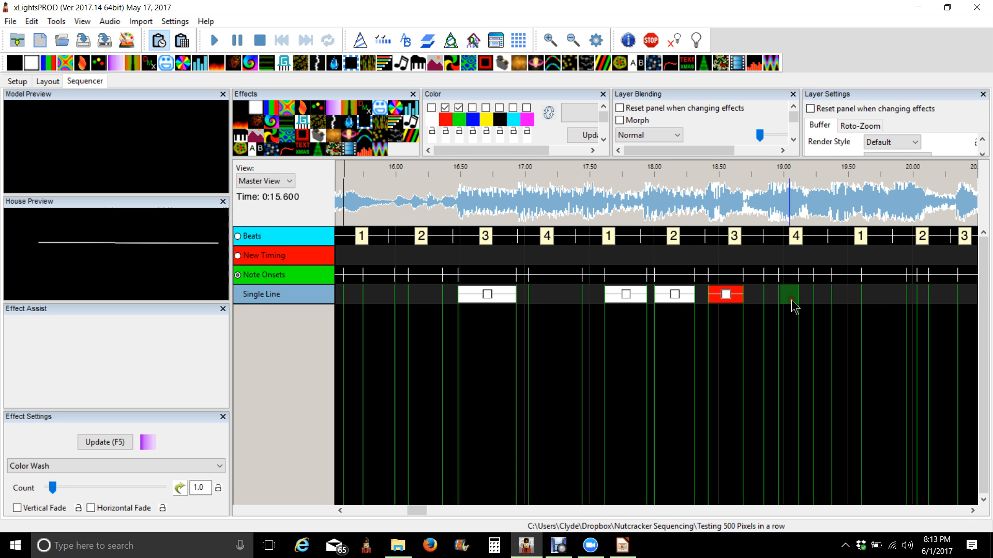
pyautogui.press('w')
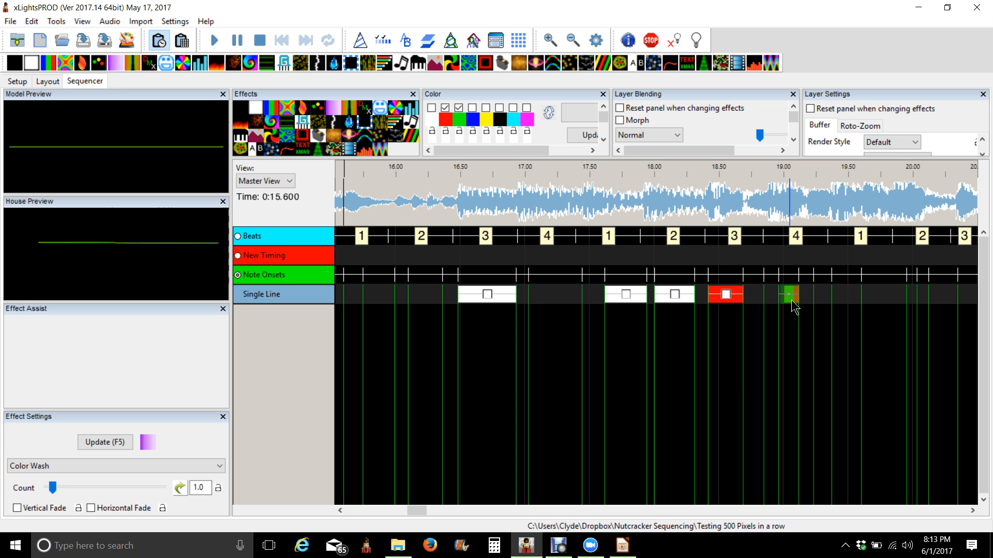
pyautogui.click(852, 290)
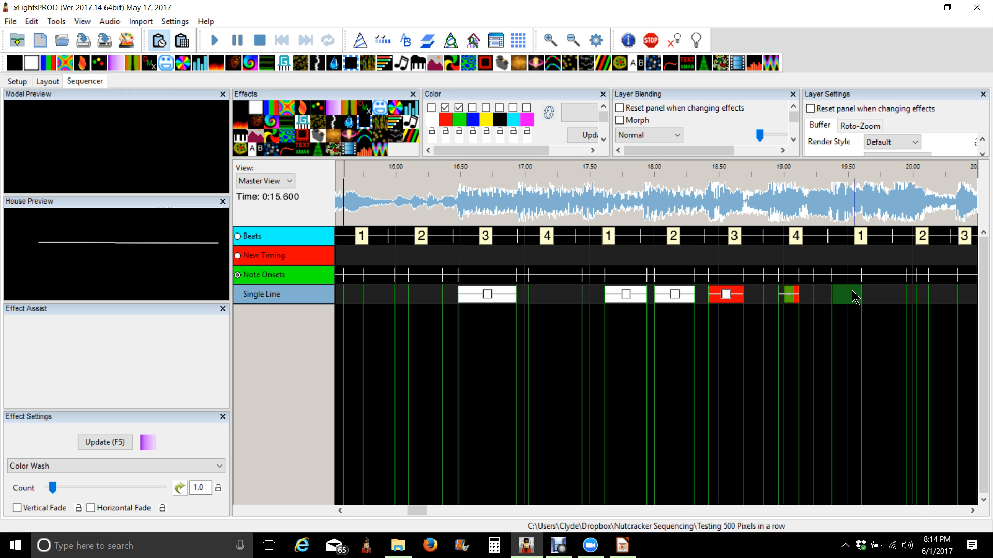
pyautogui.press('w')
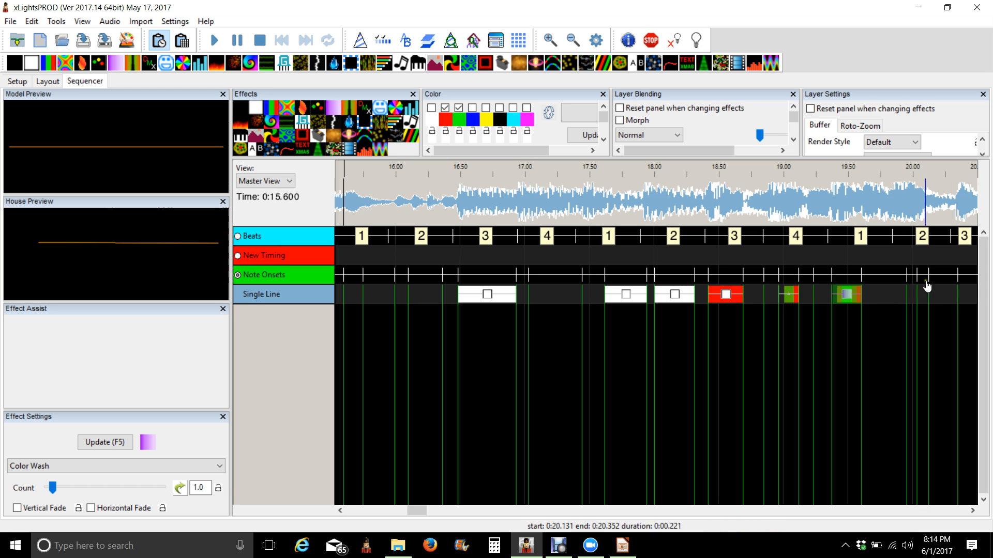
pyautogui.click(936, 297)
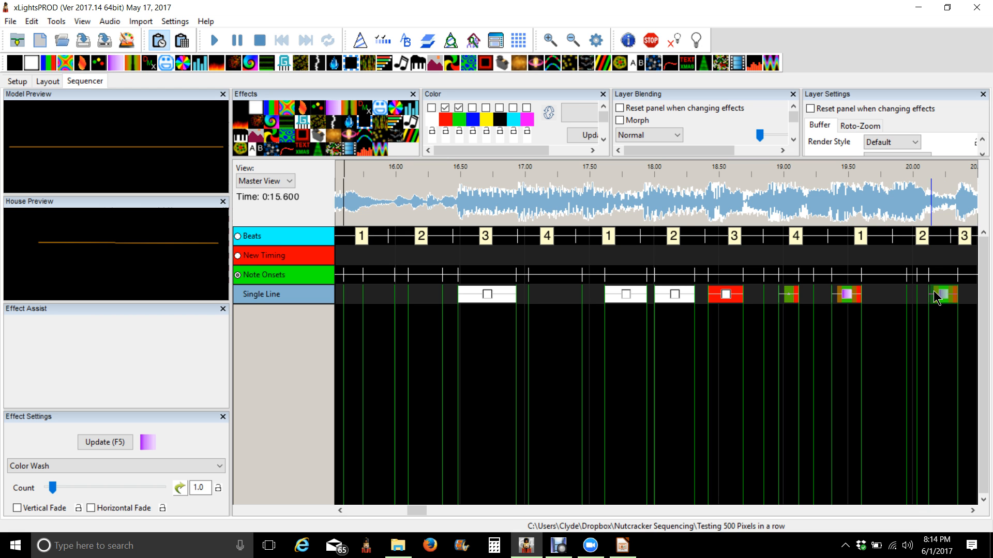
pyautogui.press('w')
# Play the sequence from about 16.2 seconds to preview the On and Color Wash effects on Single Line, and stop playback.
pyautogui.scroll(2, 424, 203)
pyautogui.press('space')
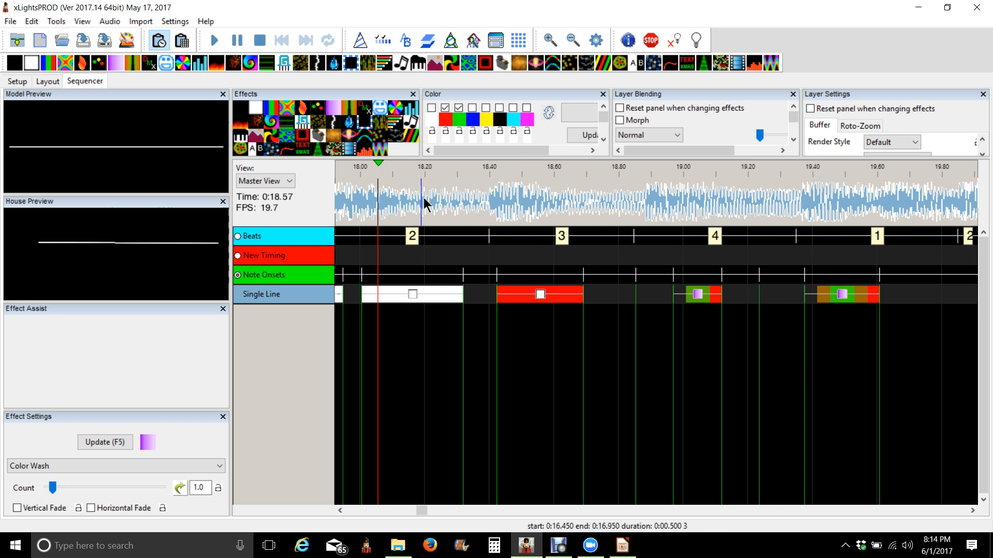
pyautogui.press('space')
pyautogui.press('space')
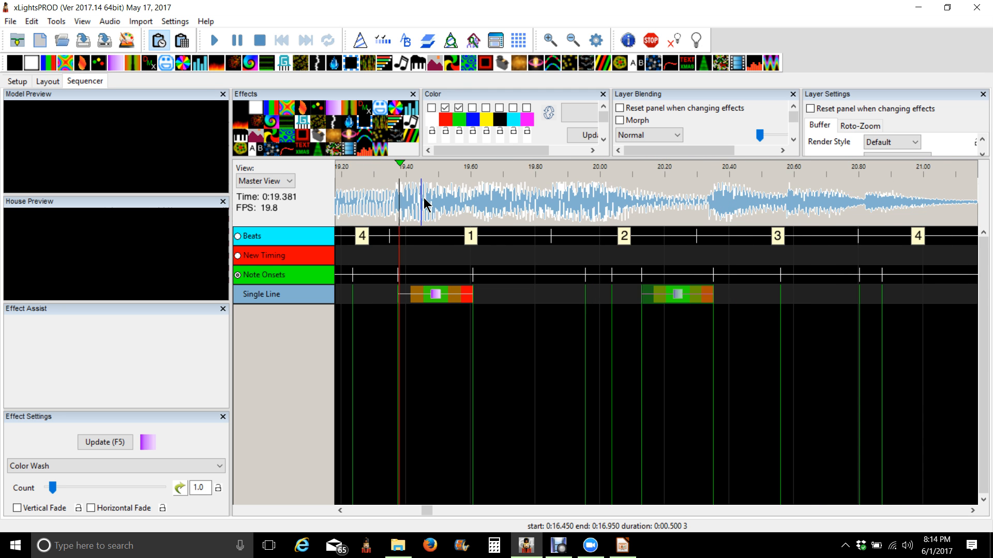
pyautogui.press('space')
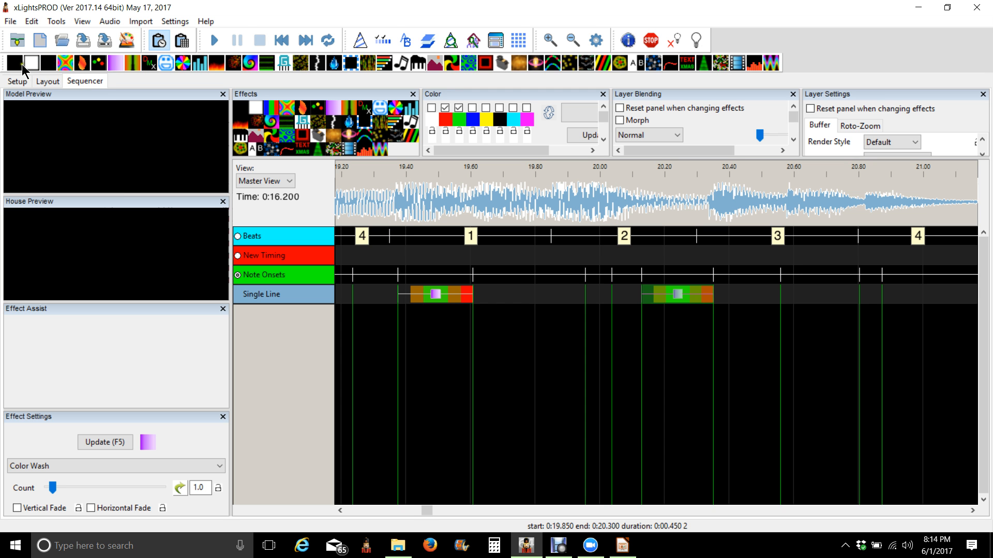
# Add a Polyphonic Transcription timing grid with its default name and plugin settings, and close the sequence settings.
pyautogui.click(594, 45)
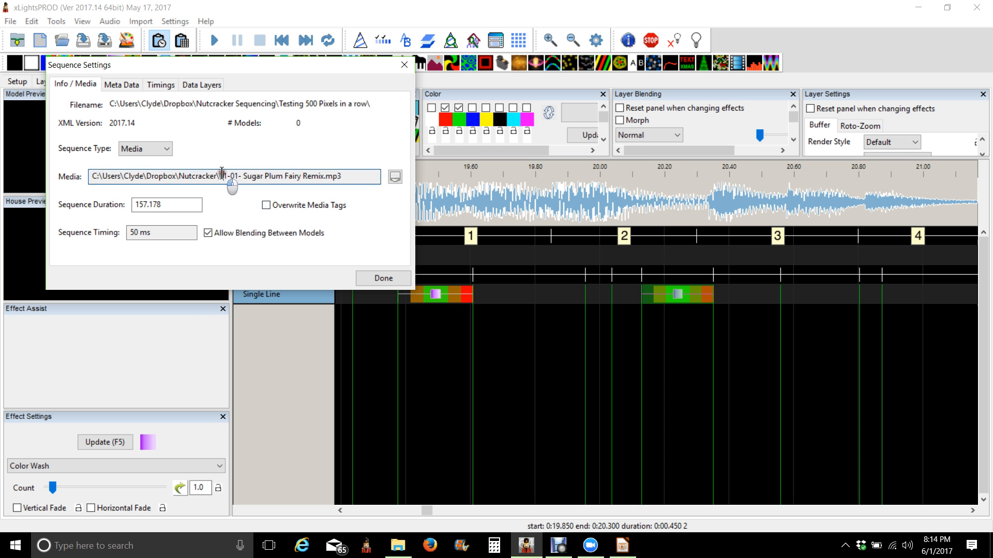
pyautogui.click(157, 86)
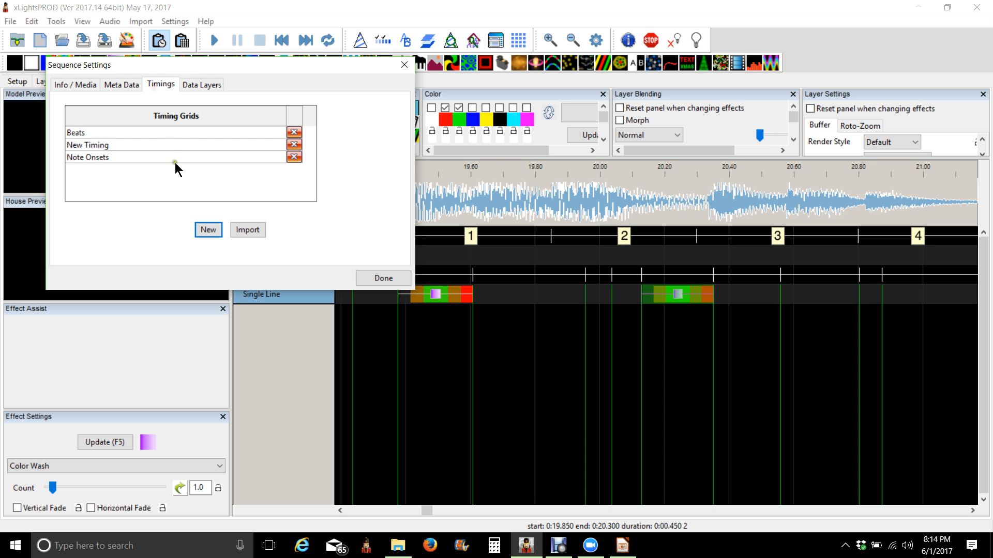
pyautogui.click(214, 231)
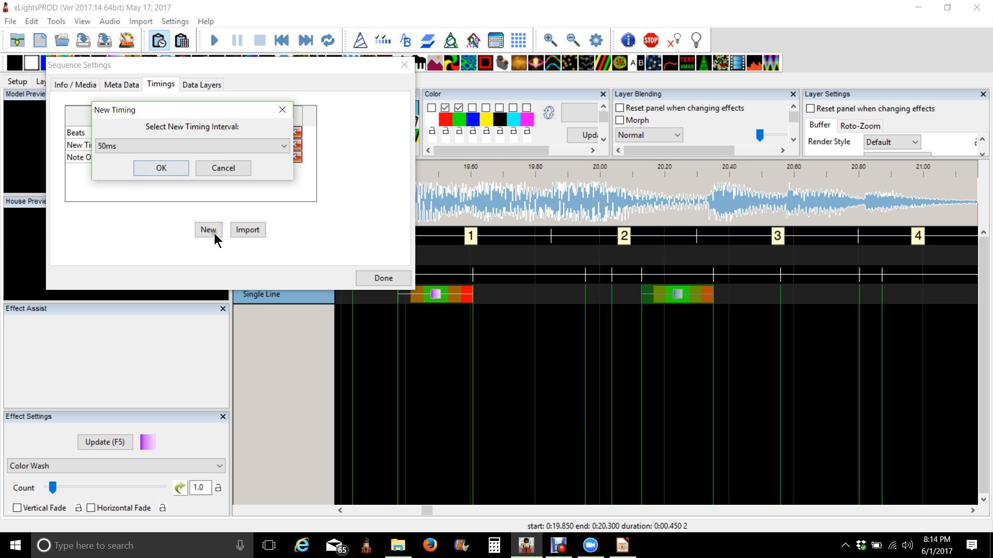
pyautogui.click(172, 143)
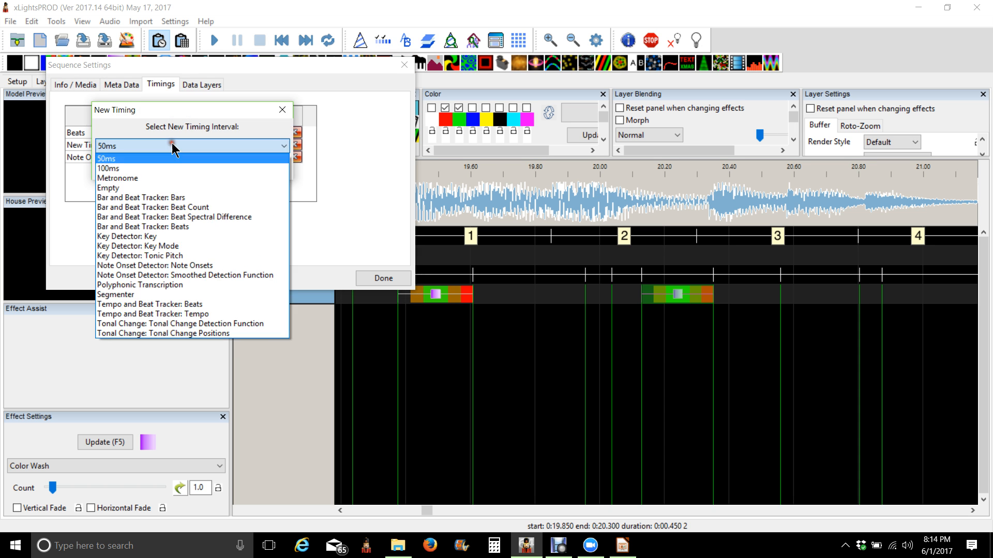
pyautogui.click(151, 286)
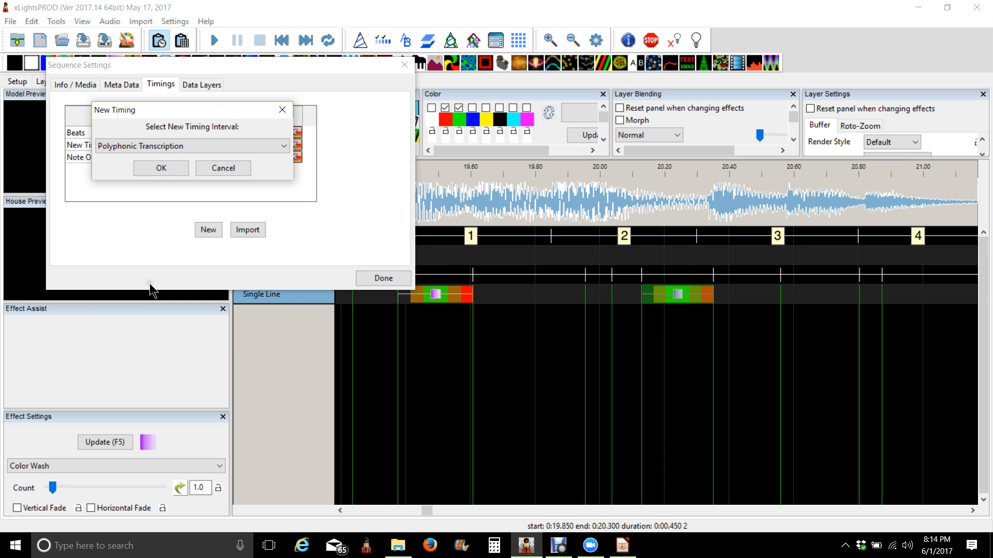
pyautogui.click(147, 174)
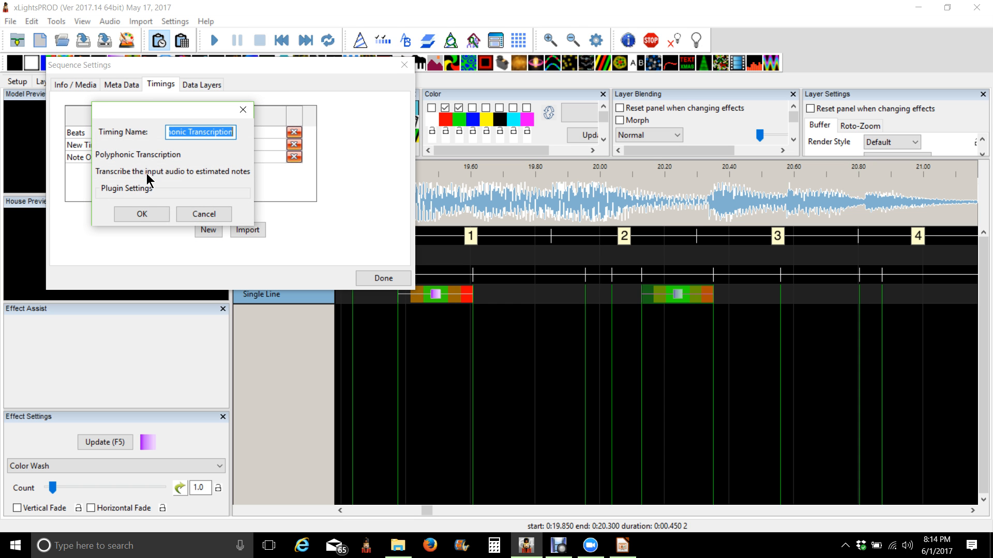
pyautogui.click(145, 208)
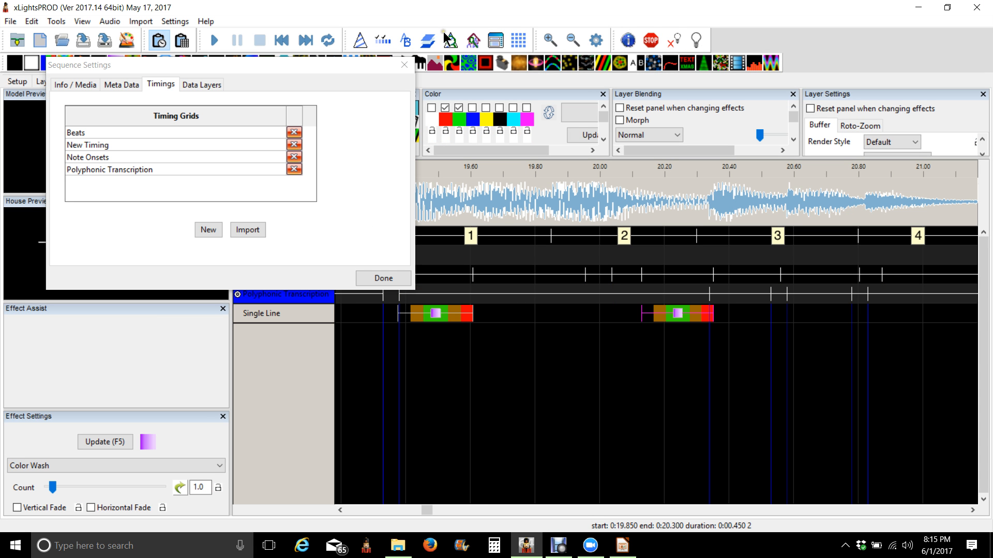
pyautogui.click(406, 65)
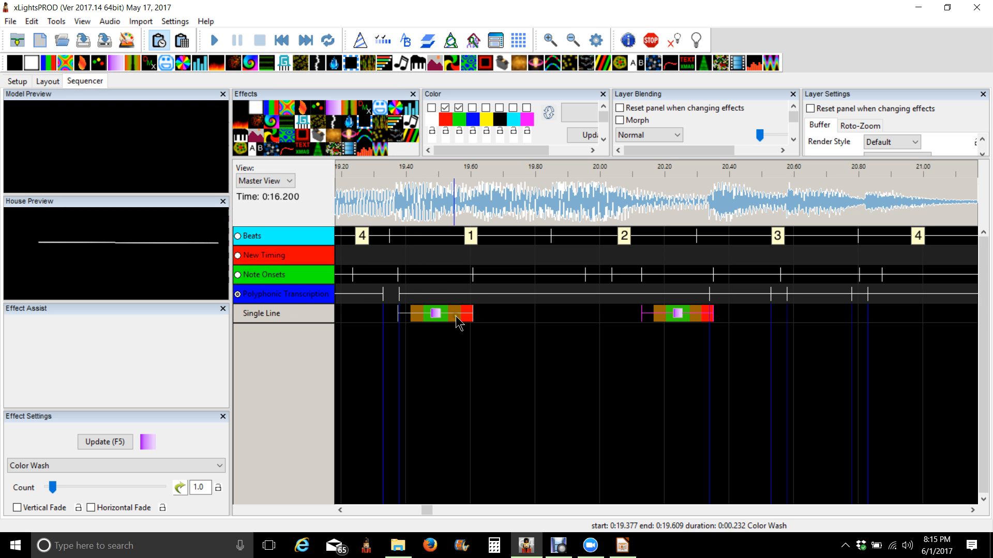
# Add an On effect on Single Line in the polyphonic transcription interval from about 23.38 to 23.68 seconds.
pyautogui.click(530, 309)
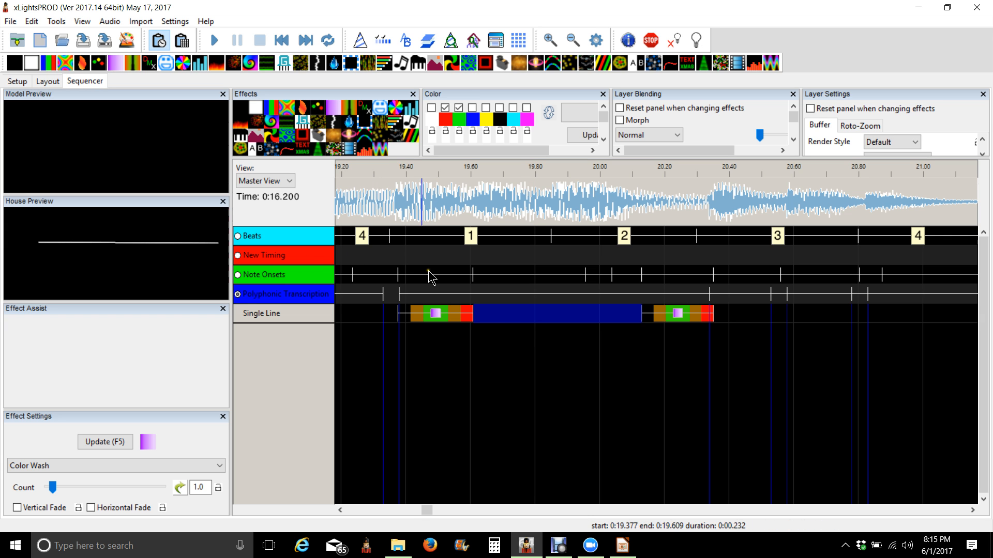
pyautogui.click(408, 264)
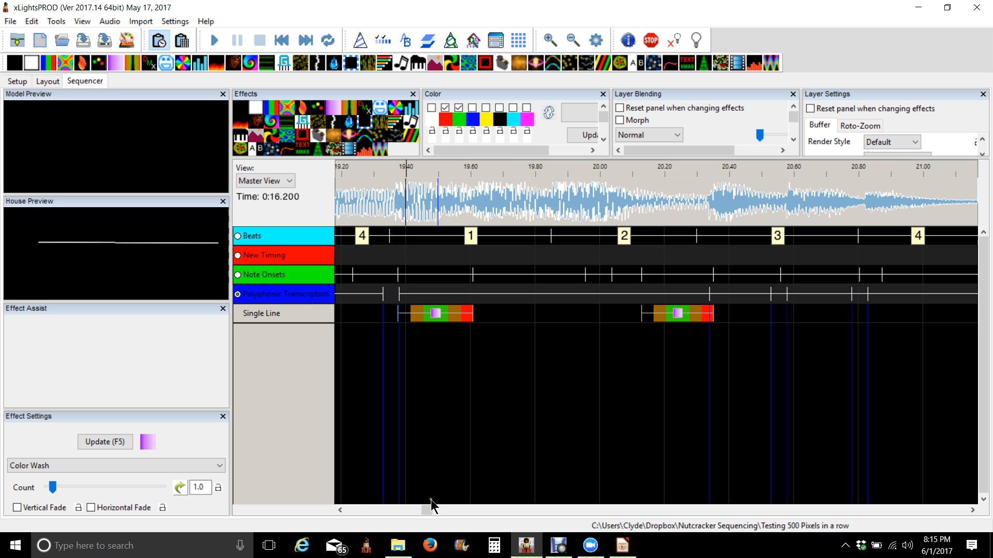
pyautogui.moveTo(429, 510); pyautogui.dragTo(445, 508)
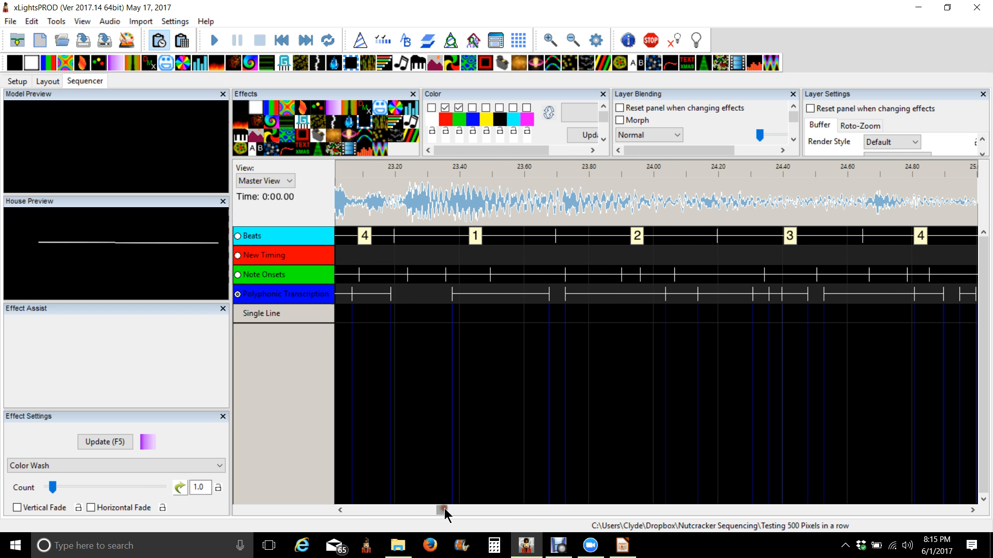
pyautogui.click(491, 321)
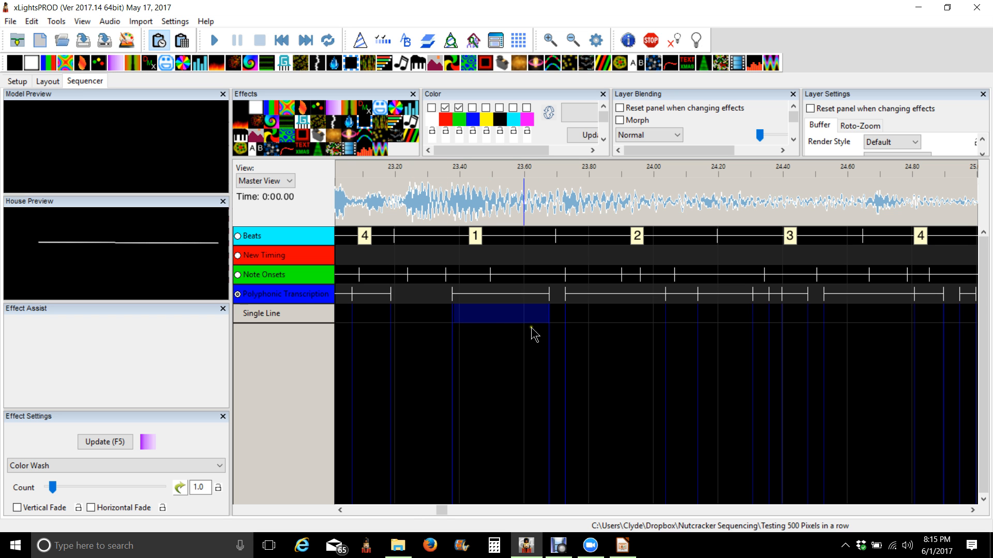
pyautogui.press('o')
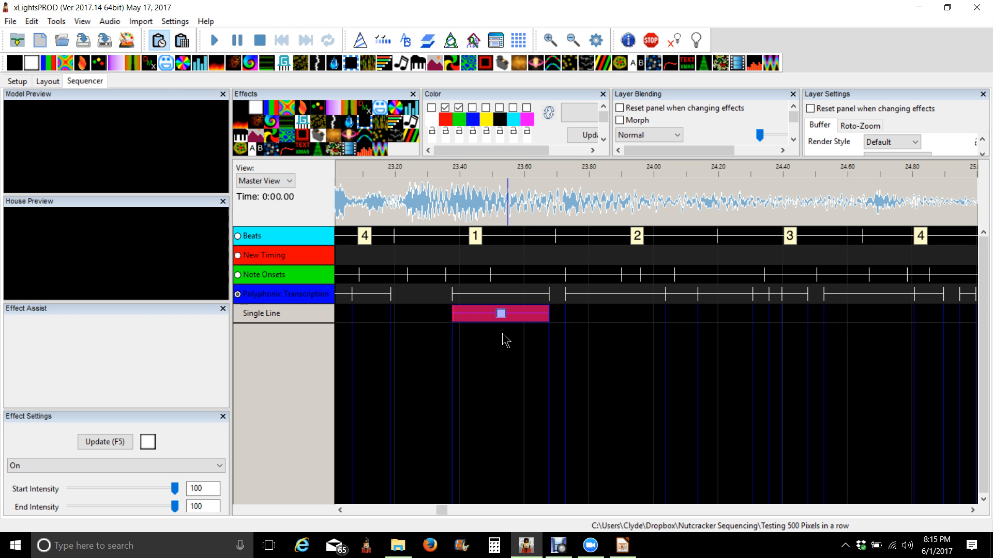
pyautogui.click(423, 310)
pyautogui.click(412, 316)
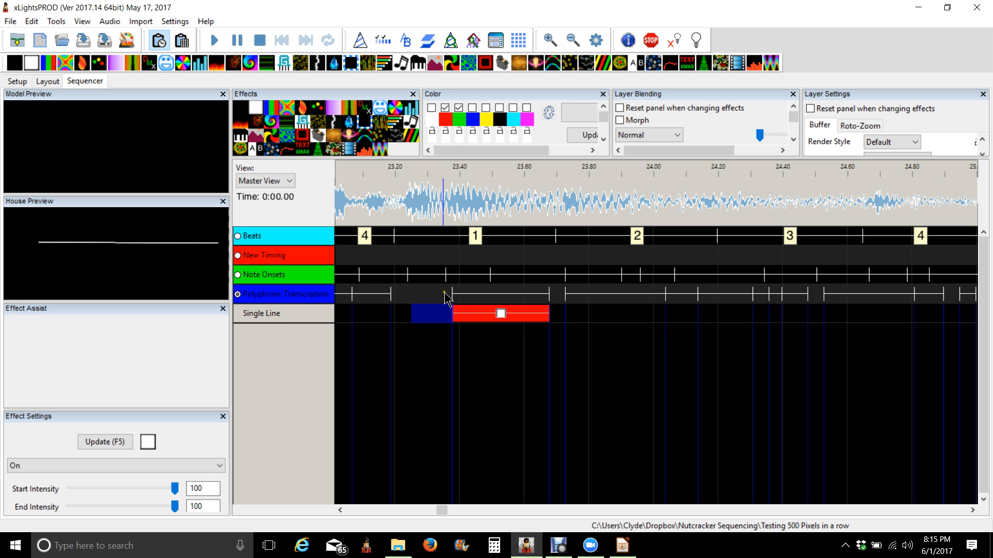
pyautogui.click(549, 306)
# Import notes into a new timing track named Notes, using Polyphonic Transcription as the notes source.
pyautogui.rightClick(296, 296)
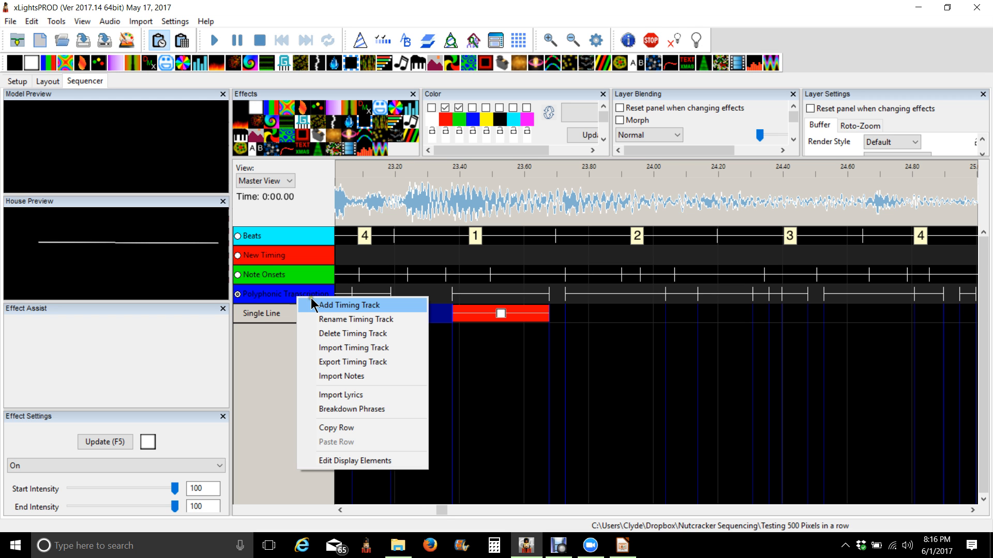
pyautogui.click(347, 377)
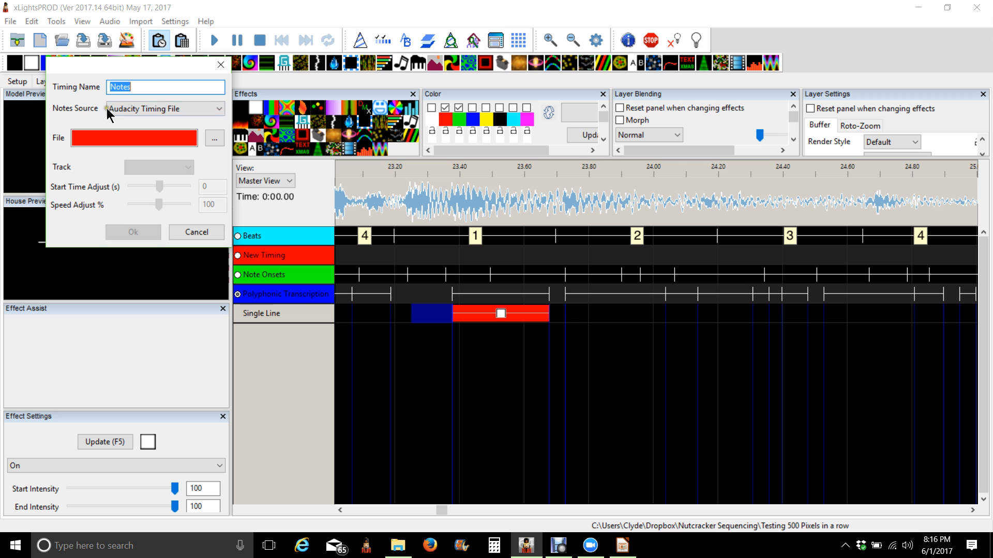
pyautogui.click(165, 112)
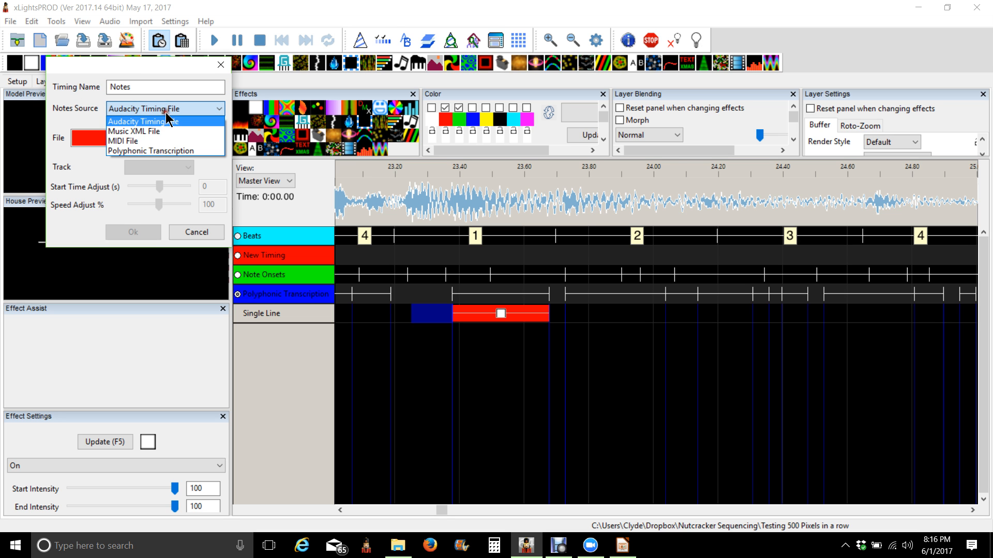
pyautogui.click(169, 151)
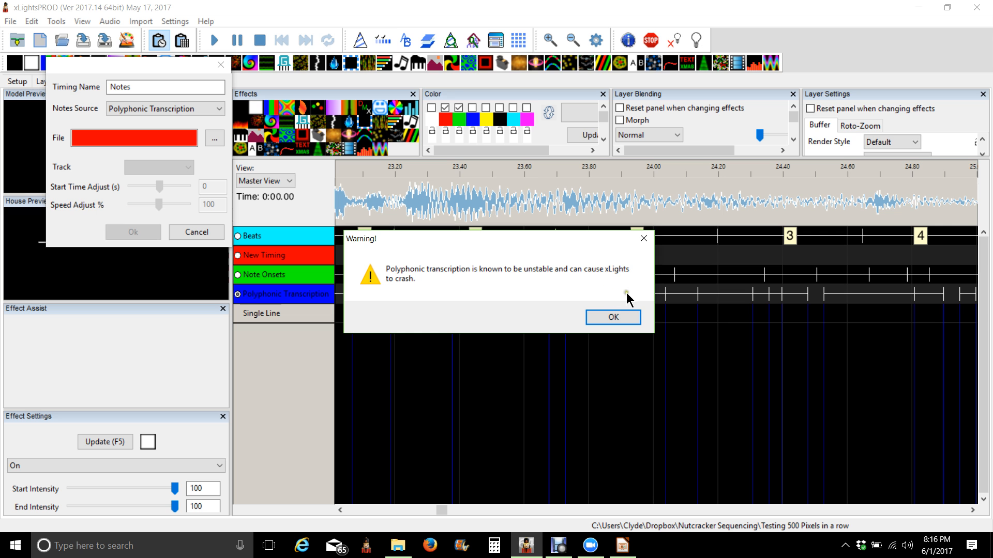
pyautogui.click(613, 315)
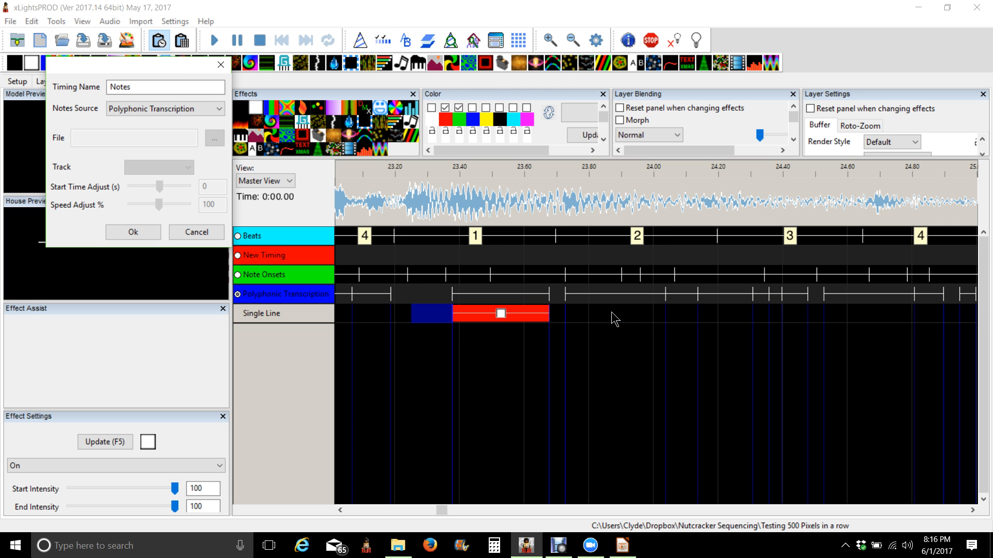
pyautogui.click(147, 232)
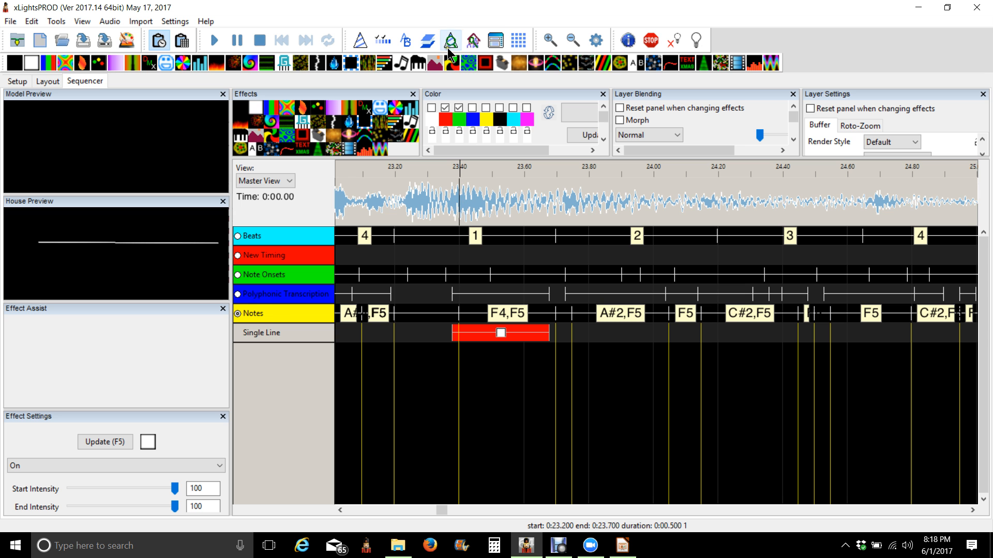
# Try to add another timing grid in the sequence settings, and generate the debug report with all listed files included.
pyautogui.click(596, 47)
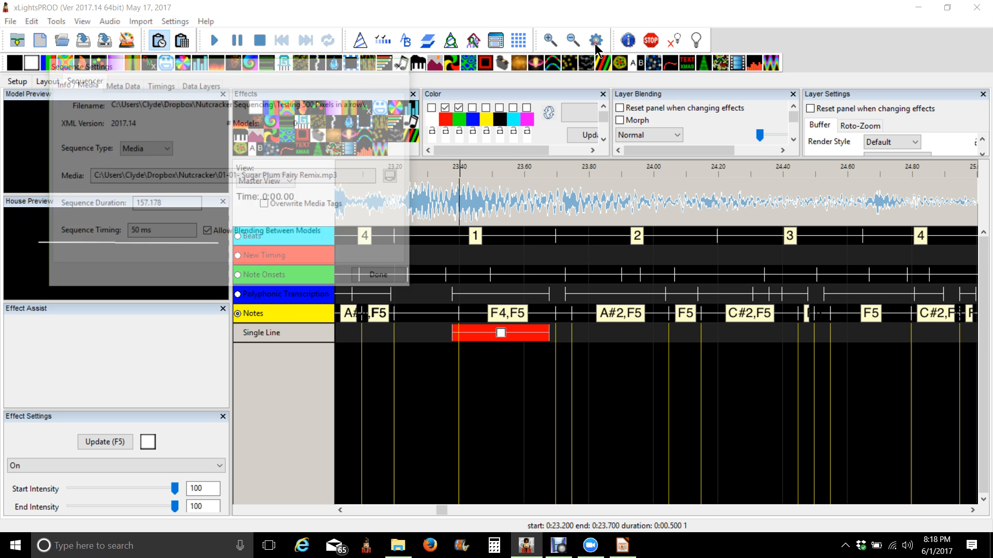
pyautogui.click(163, 87)
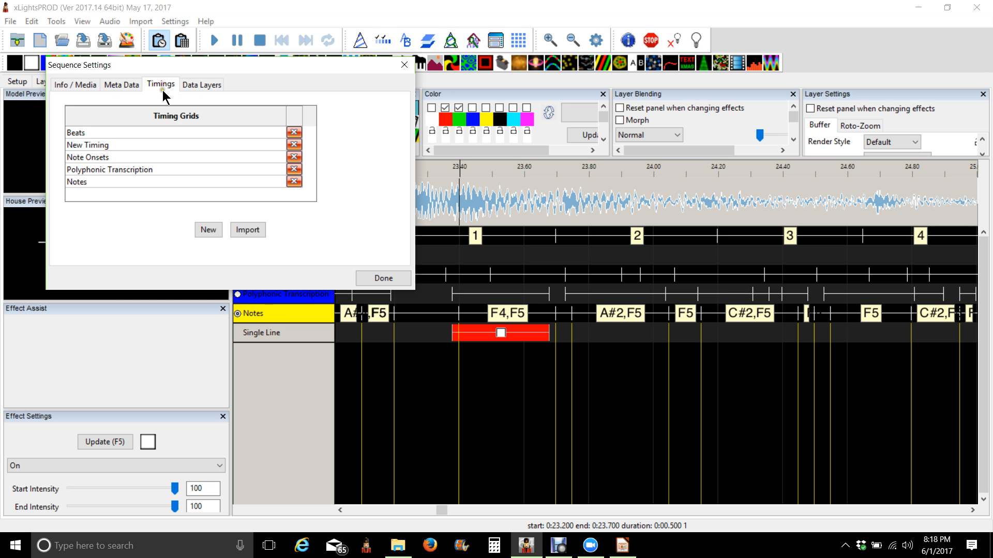
pyautogui.click(209, 230)
pyautogui.click(206, 229)
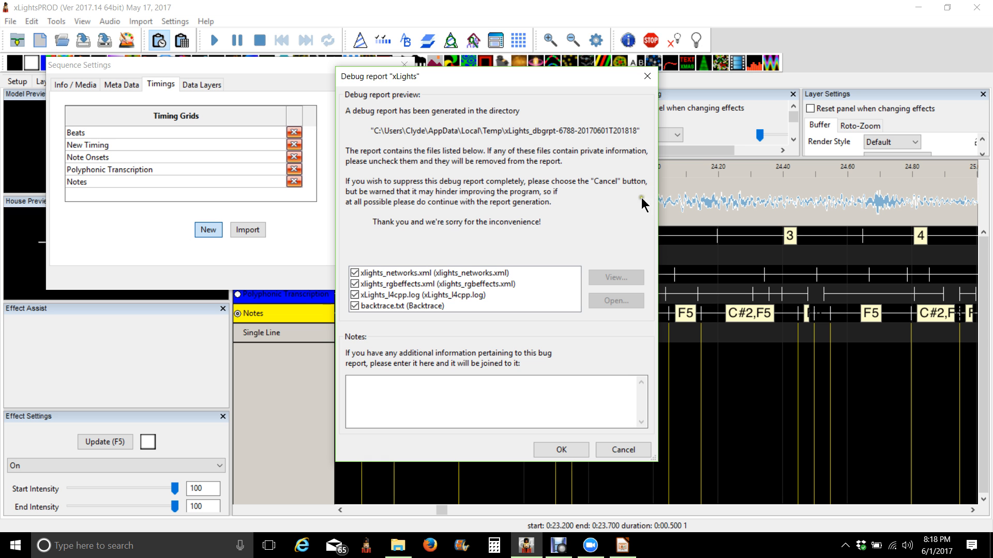
pyautogui.click(542, 448)
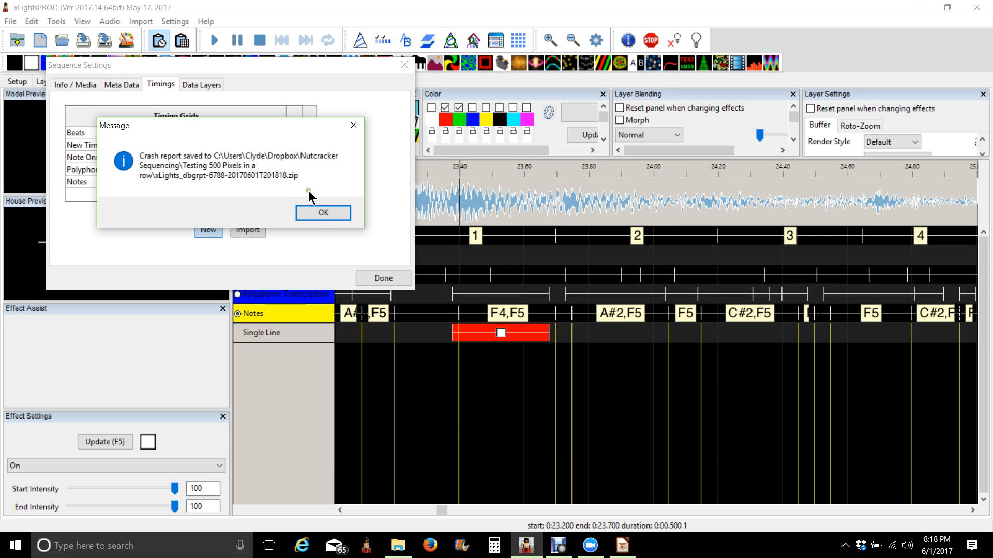
pyautogui.click(319, 215)
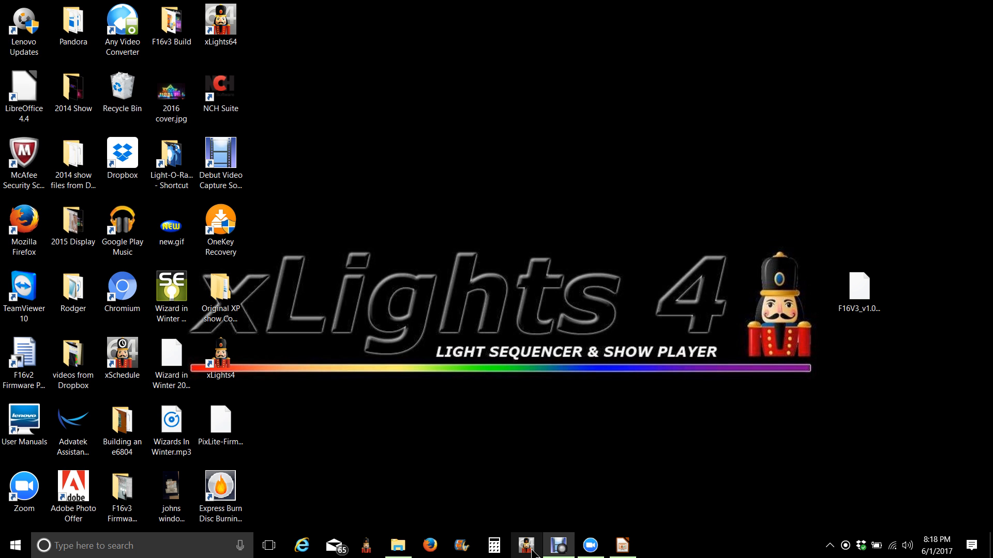
# Relaunch xLights and set up a new musical sequence from 07 A Holly Jolly Christmas.mp3 at 20fps (50ms).
pyautogui.click(533, 551)
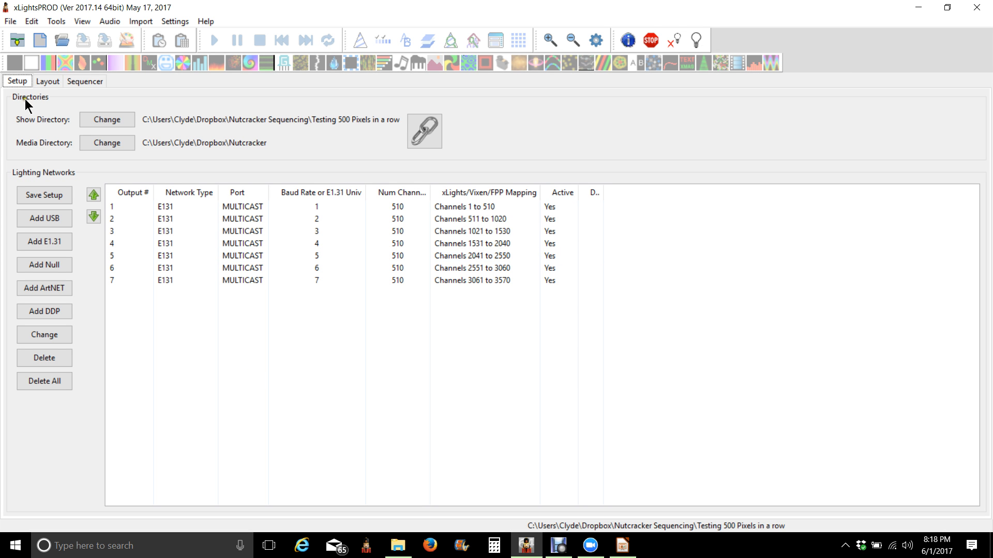
pyautogui.click(58, 41)
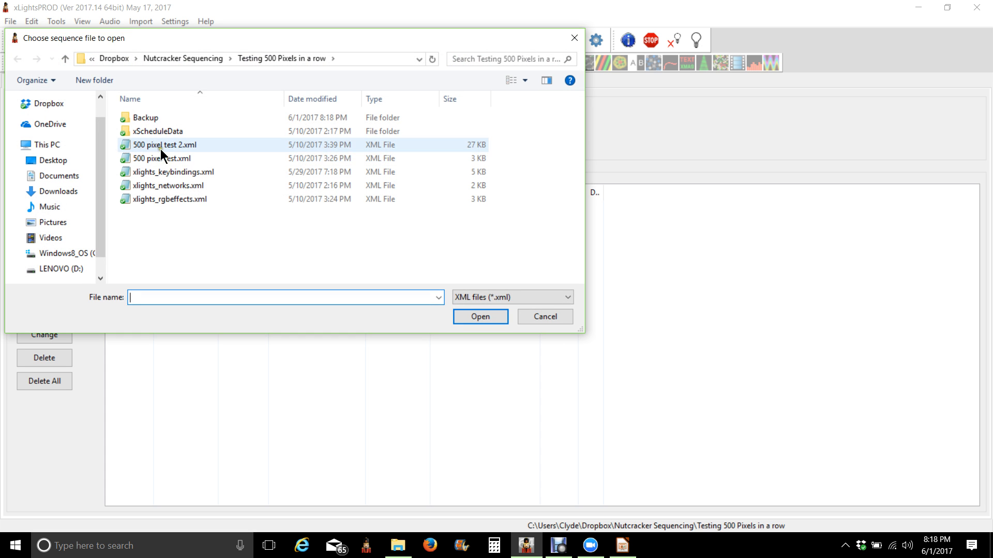
pyautogui.click(532, 318)
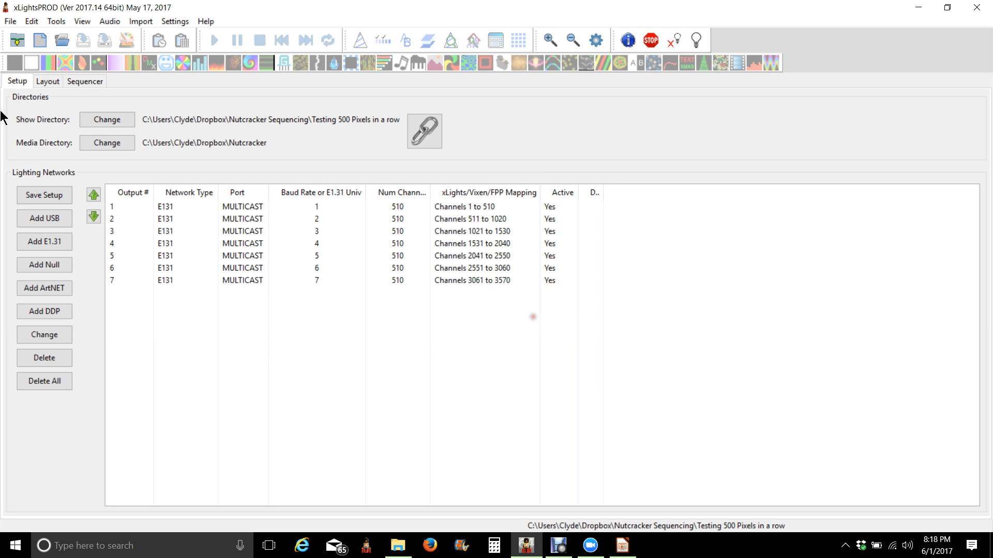
pyautogui.click(47, 43)
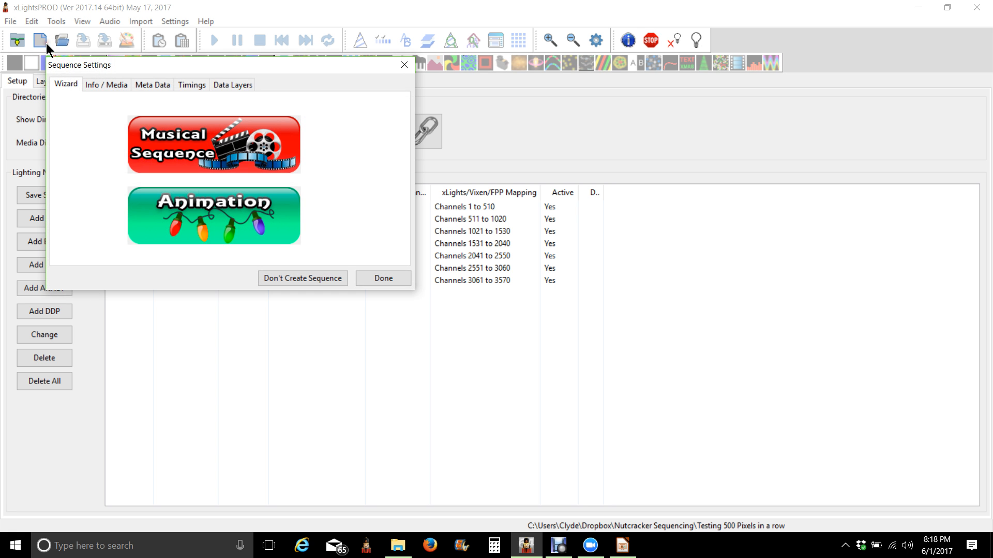
pyautogui.click(176, 157)
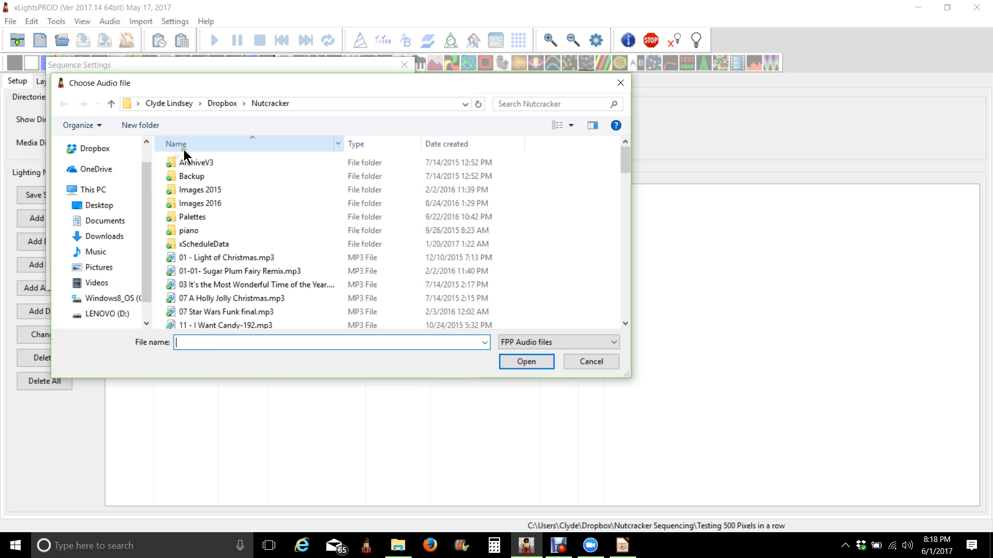
pyautogui.click(212, 298)
pyautogui.click(508, 365)
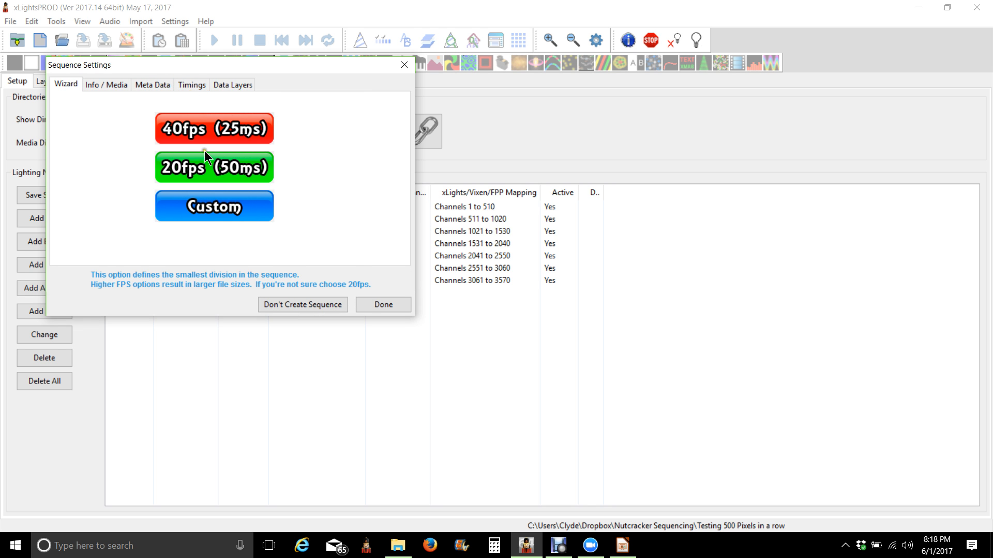
pyautogui.click(203, 165)
# Add a Bar and Beat Tracker: Bars timing grid with its default name and 4 beats per bar, and finish the sequence setup.
pyautogui.click(202, 86)
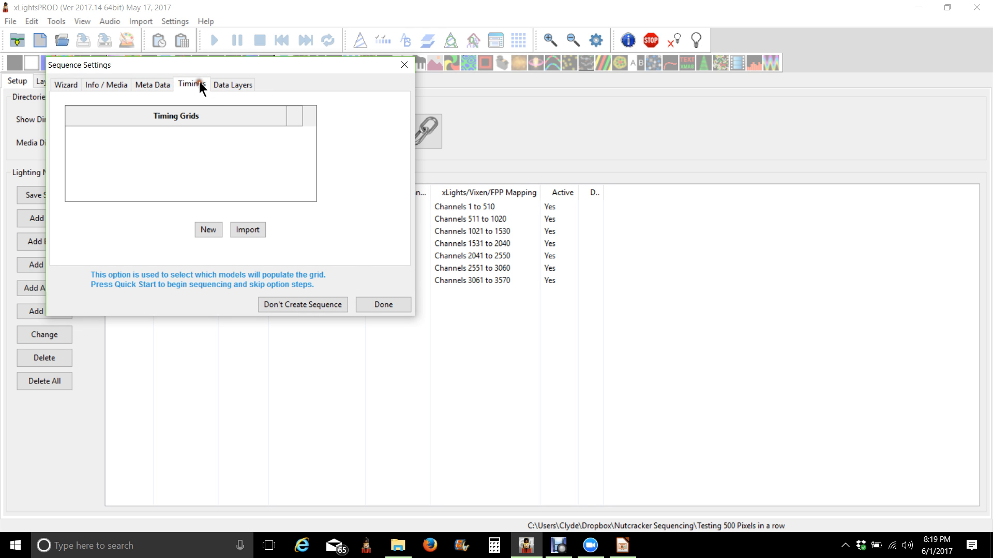
pyautogui.click(205, 226)
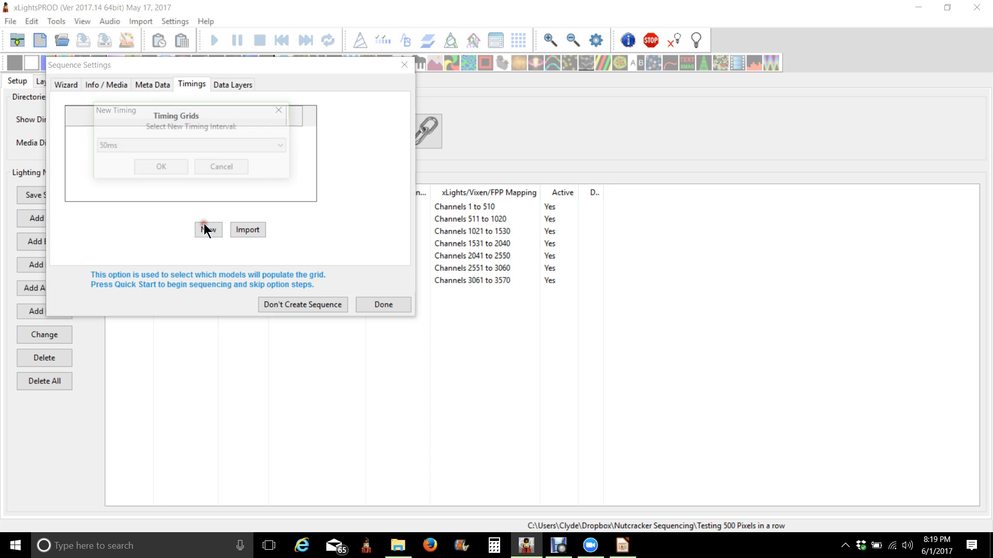
pyautogui.click(107, 149)
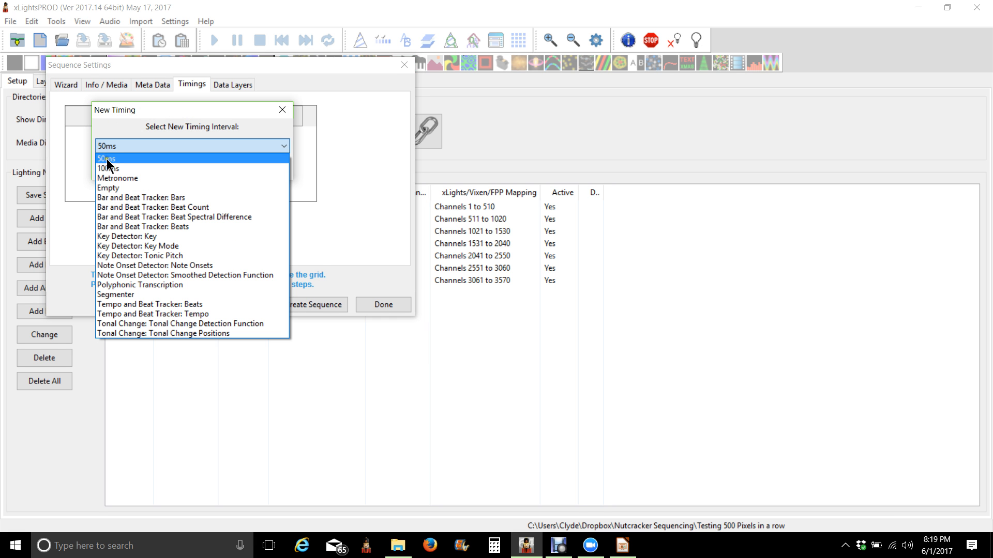
pyautogui.click(125, 198)
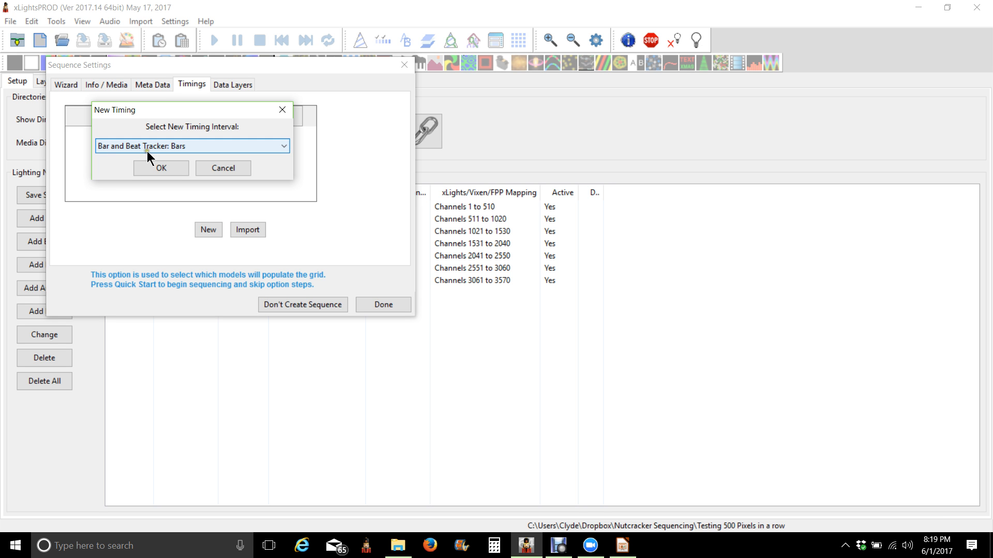
pyautogui.click(157, 169)
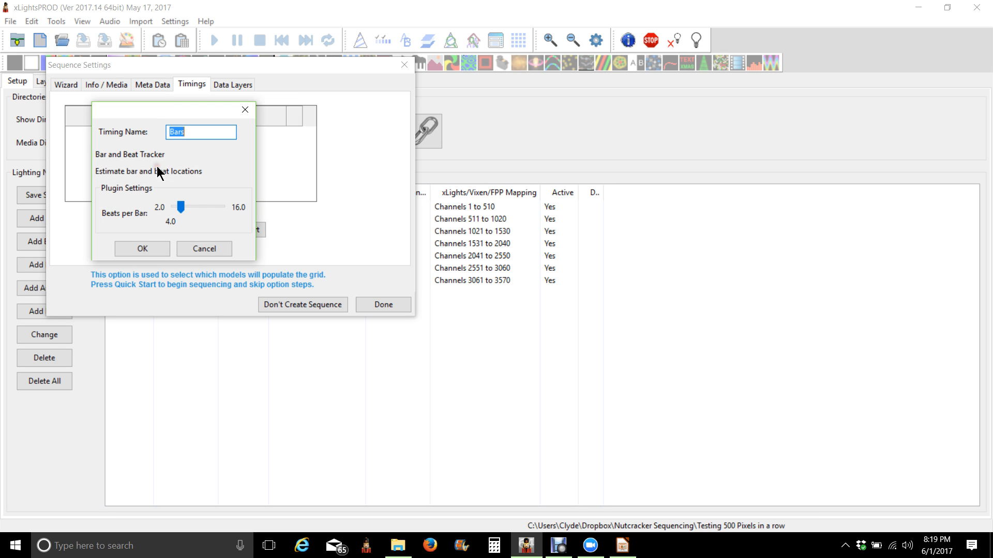
pyautogui.click(148, 253)
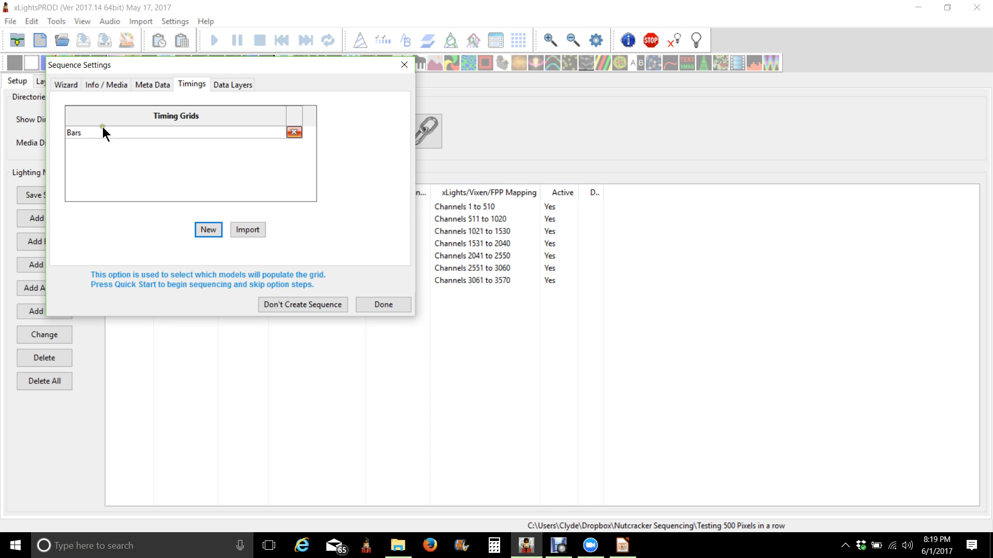
pyautogui.click(401, 303)
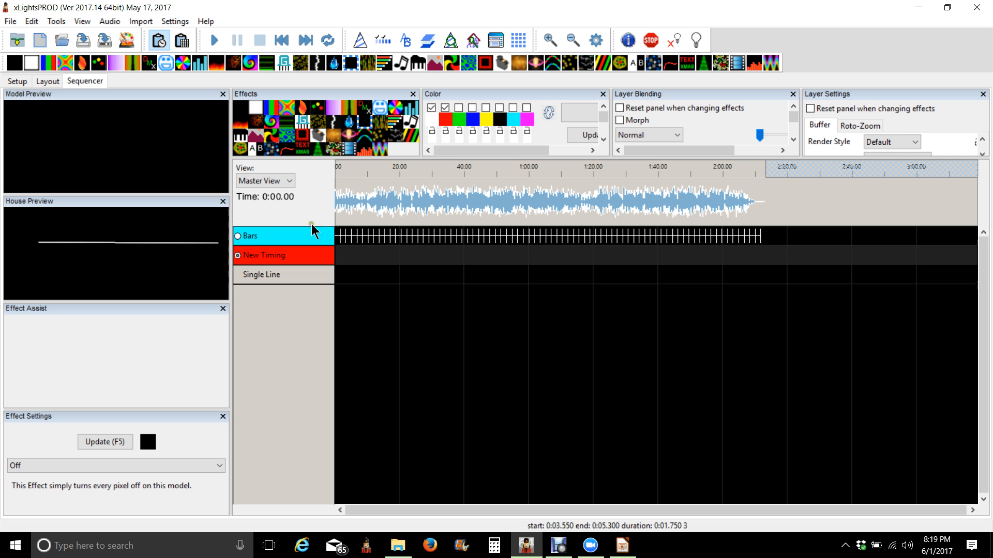
# Activate the Bars timing track, play the song from about 8.7 seconds to check the bar marks, and stop playback.
pyautogui.click(237, 236)
pyautogui.click(358, 204)
pyautogui.scroll(3, 360, 207)
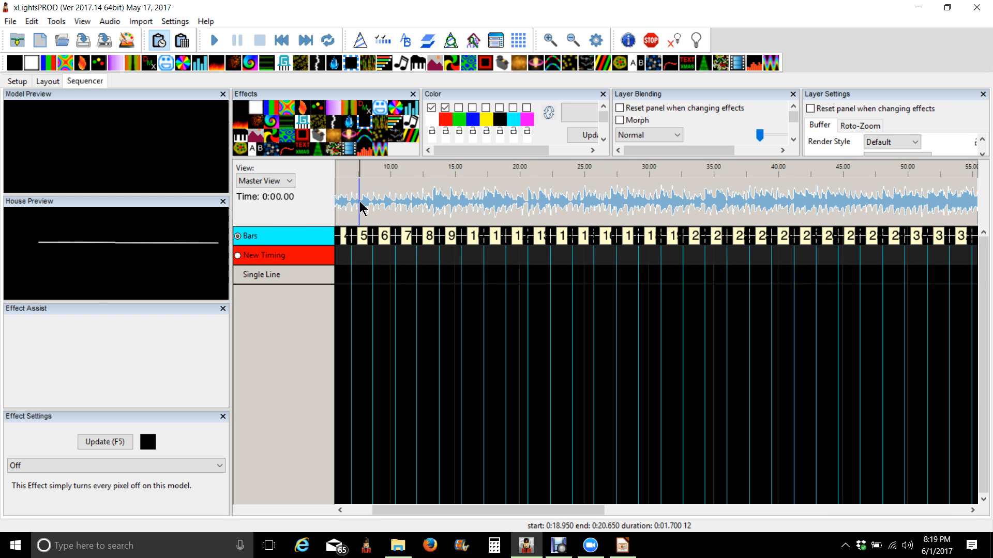
pyautogui.scroll(2, 361, 206)
pyautogui.click(430, 202)
pyautogui.press('space')
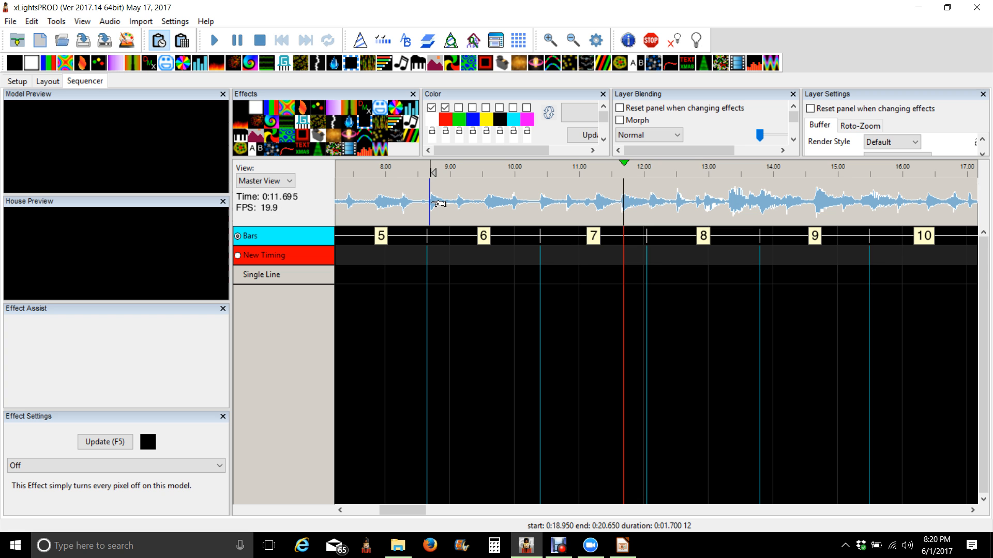
pyautogui.press('space')
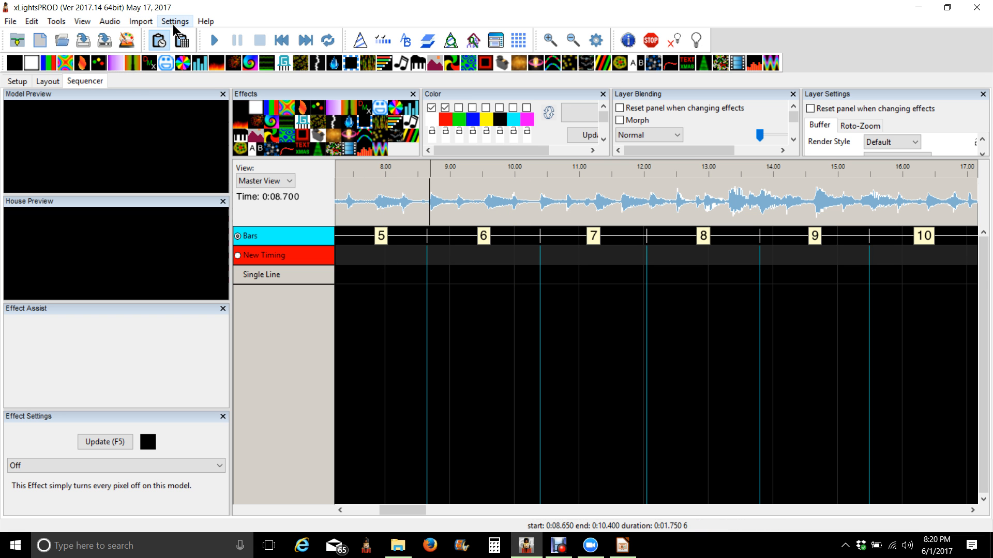
# Add a Bar and Beat Tracker: Beats timing grid with its default name and 4 beats per bar in the sequence settings.
pyautogui.click(595, 41)
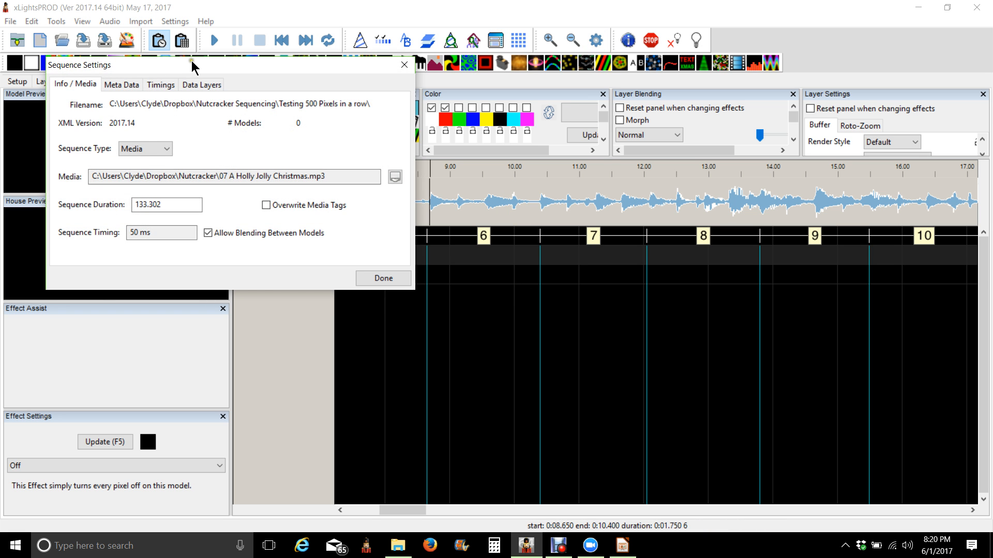
pyautogui.click(160, 85)
pyautogui.click(212, 229)
pyautogui.click(168, 150)
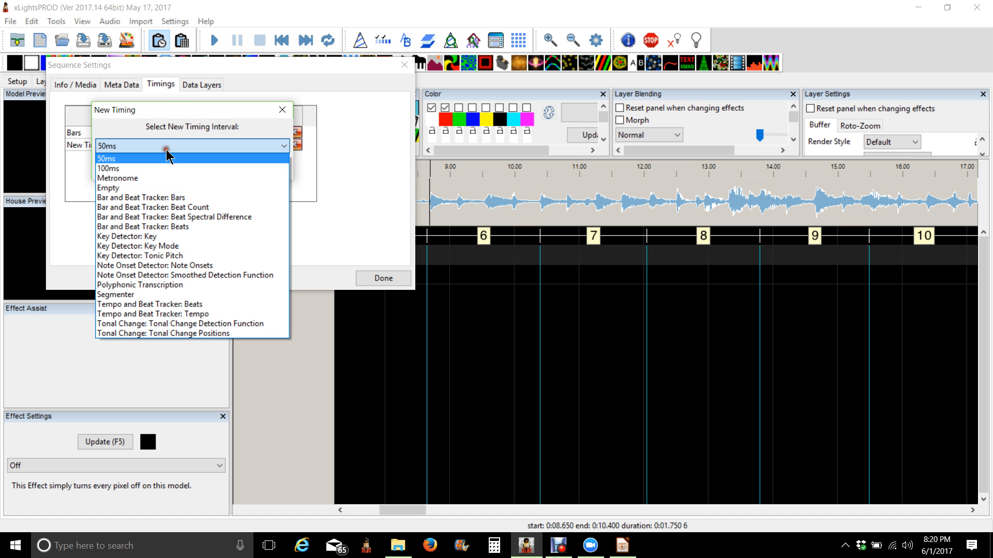
pyautogui.click(165, 227)
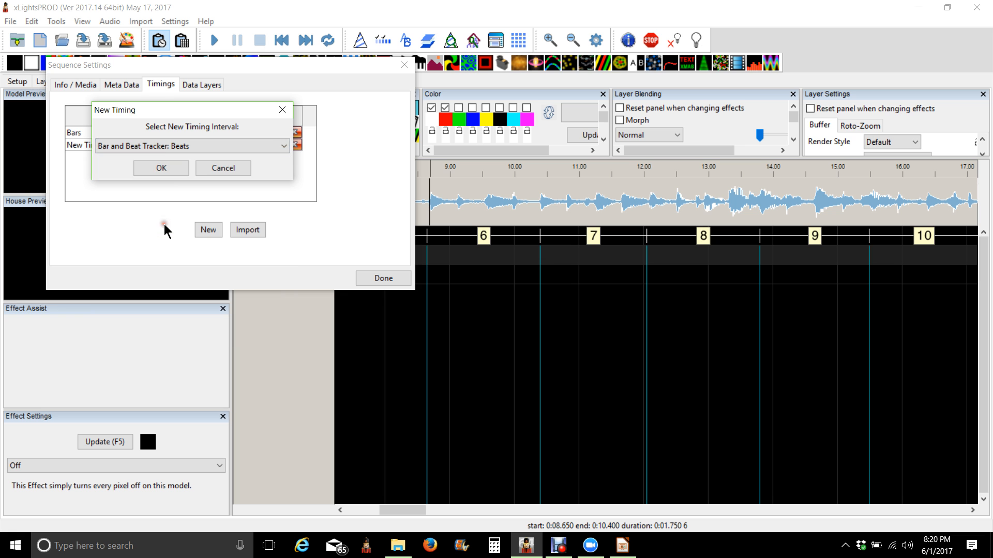
pyautogui.click(161, 168)
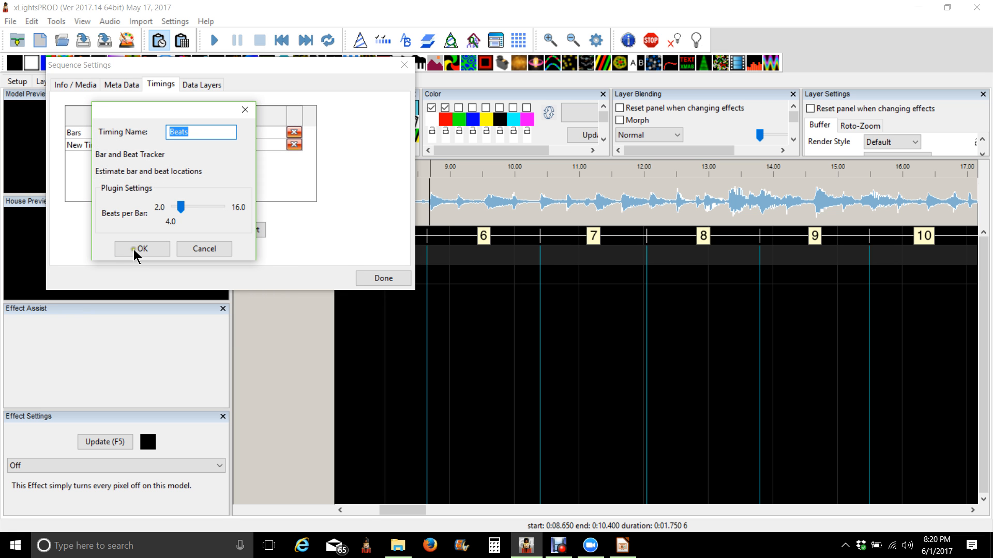
pyautogui.click(135, 248)
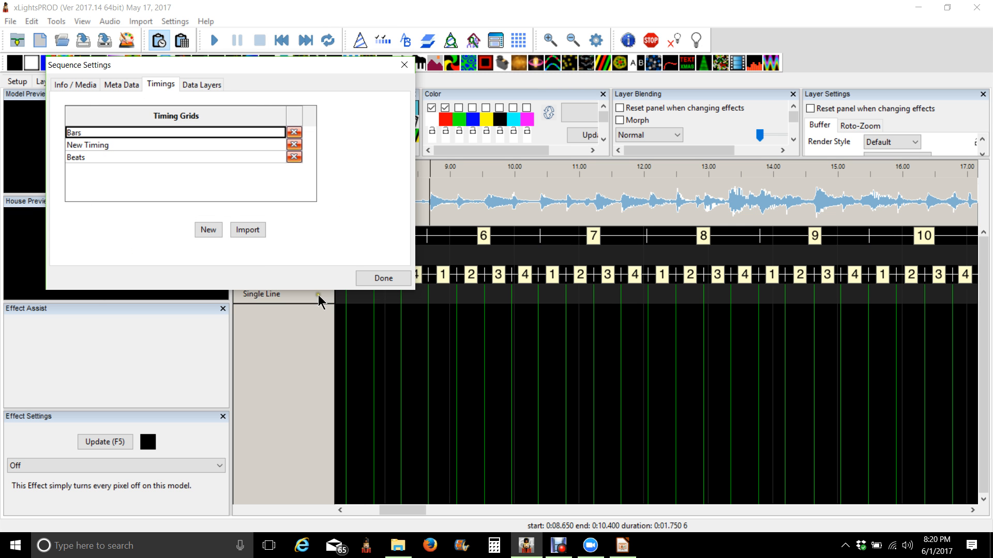
pyautogui.click(383, 278)
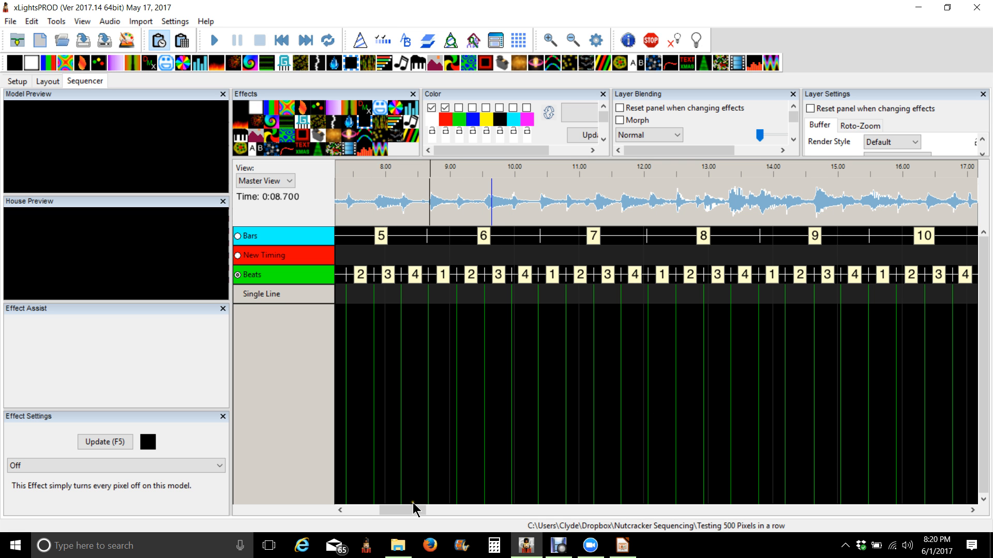
# Compare the Bars marks with the Beats marks at the start of the song, selecting bar 1.
pyautogui.moveTo(412, 510); pyautogui.dragTo(356, 511)
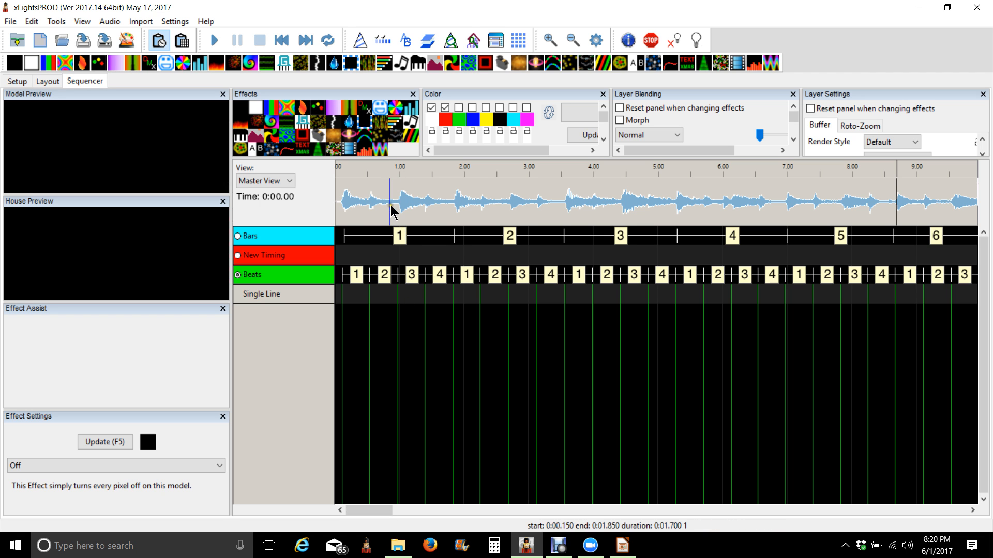
pyautogui.click(399, 238)
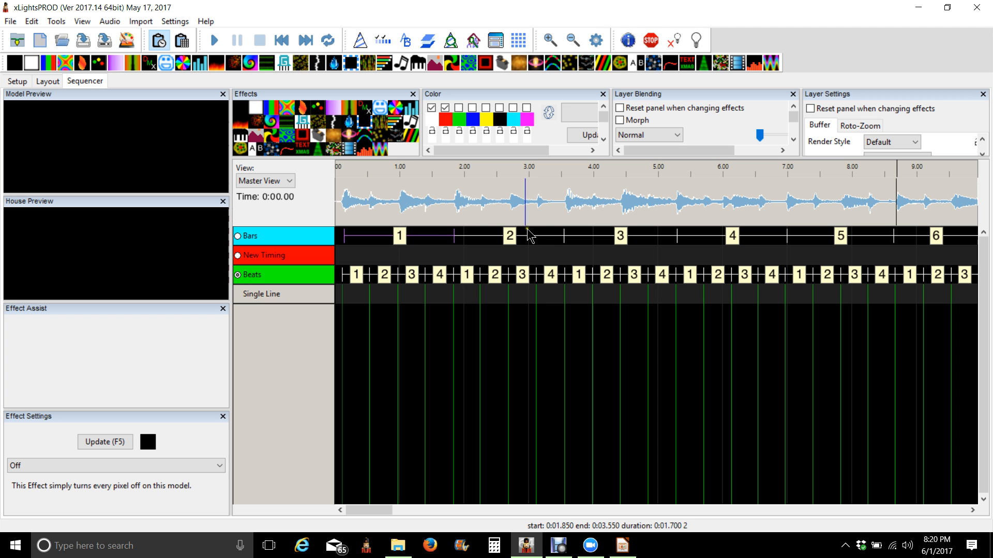
pyautogui.click(511, 249)
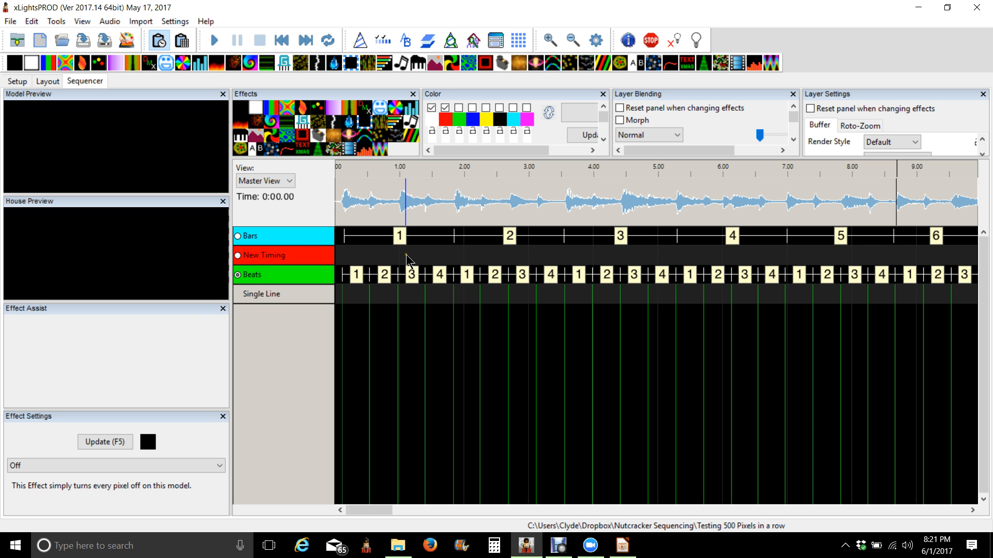
# Review the timing types offered for a new timing grid, and close the sequence settings without adding one.
pyautogui.click(595, 46)
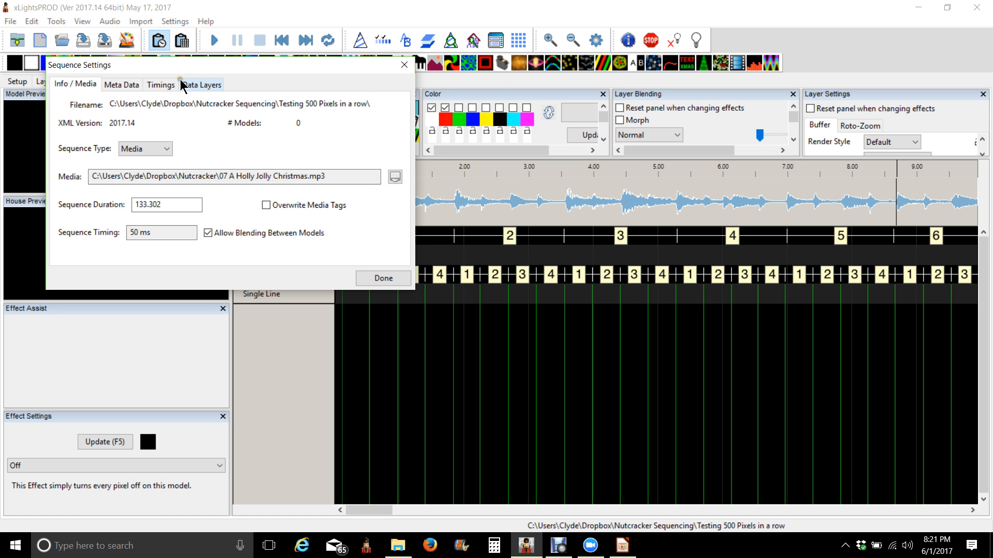
pyautogui.click(171, 83)
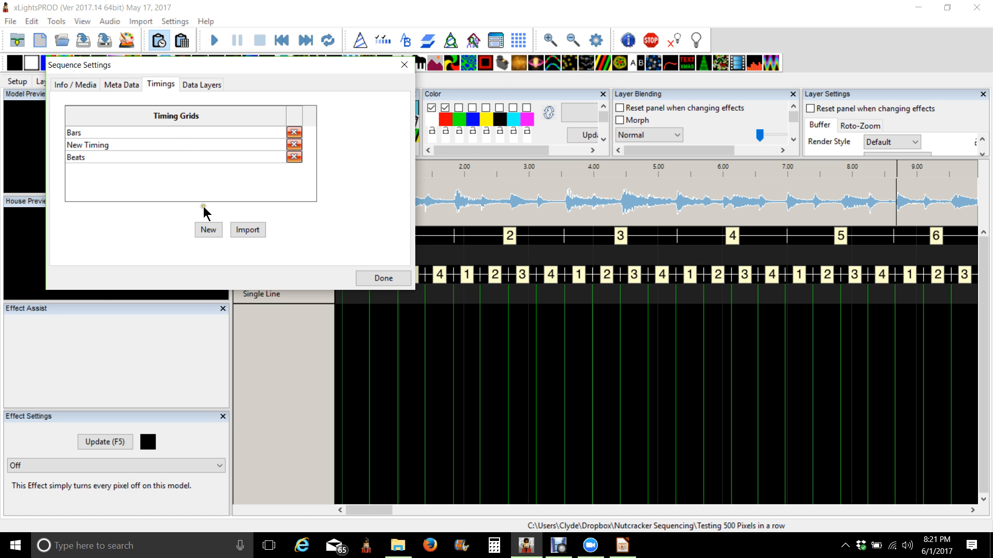
pyautogui.click(209, 229)
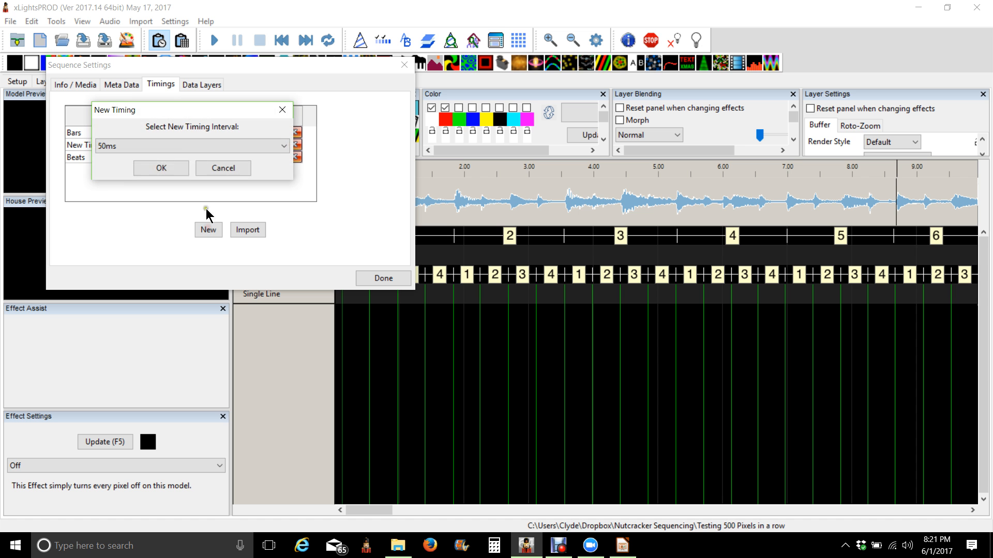
pyautogui.click(164, 145)
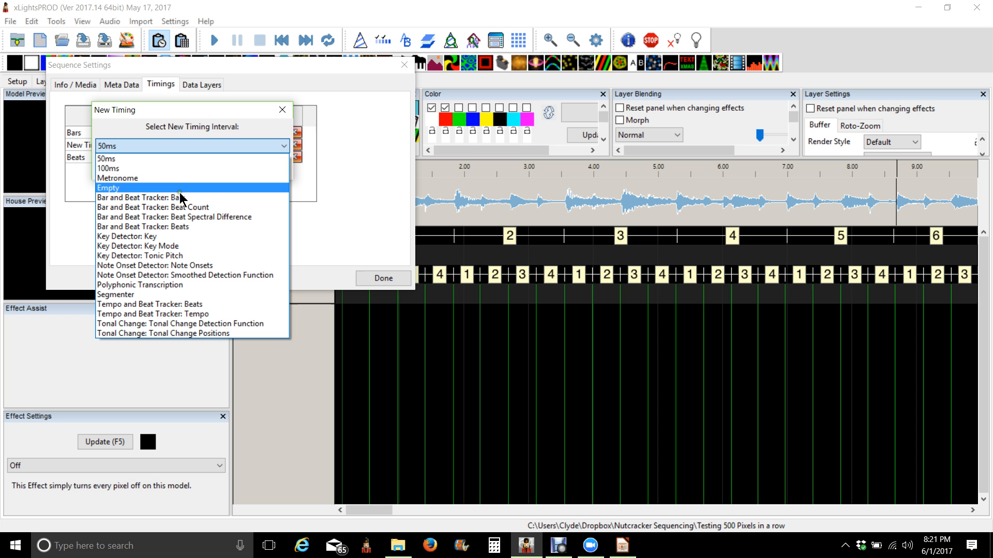
pyautogui.click(286, 118)
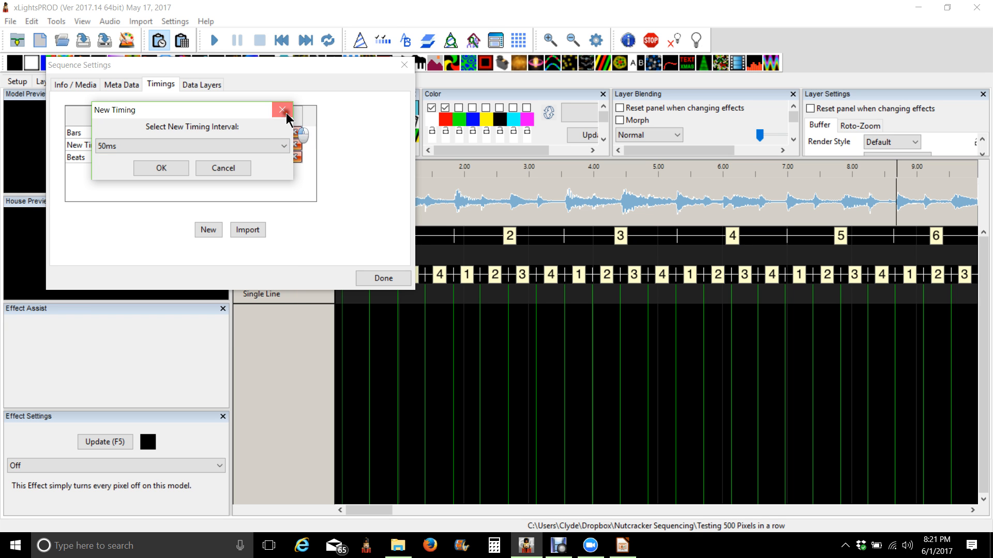
pyautogui.click(287, 115)
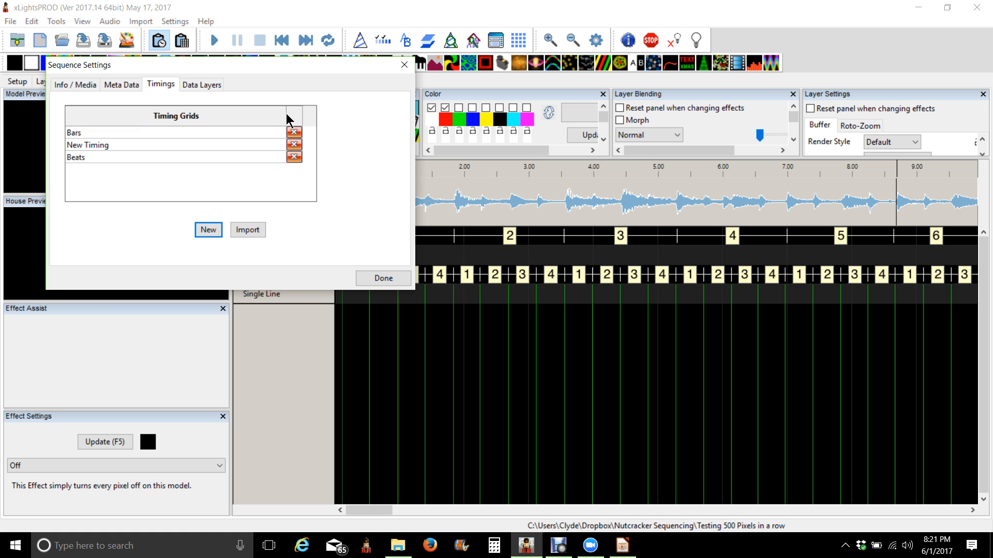
pyautogui.click(378, 279)
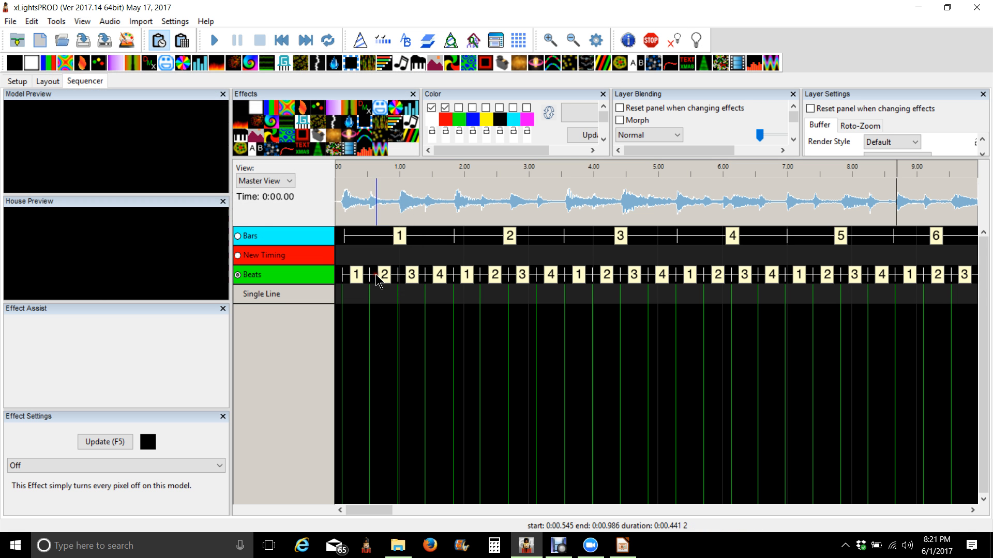